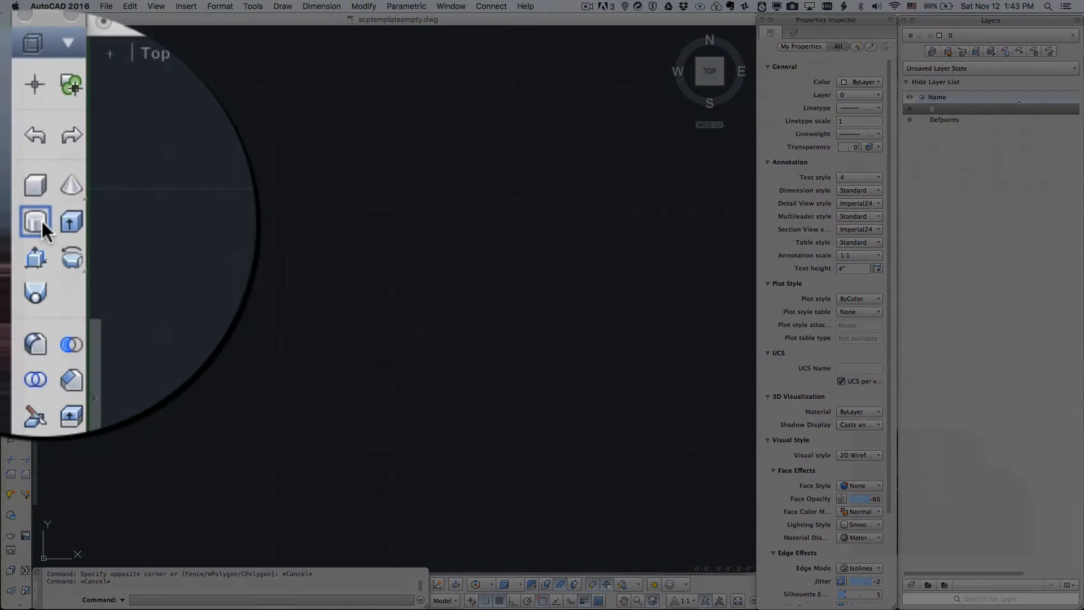
- Switch to the southeast isometric view and create a cylinder at the origin with an 8-inch radius and 2-inch height
{"action": "left_click", "coordinate": [25, 102]}
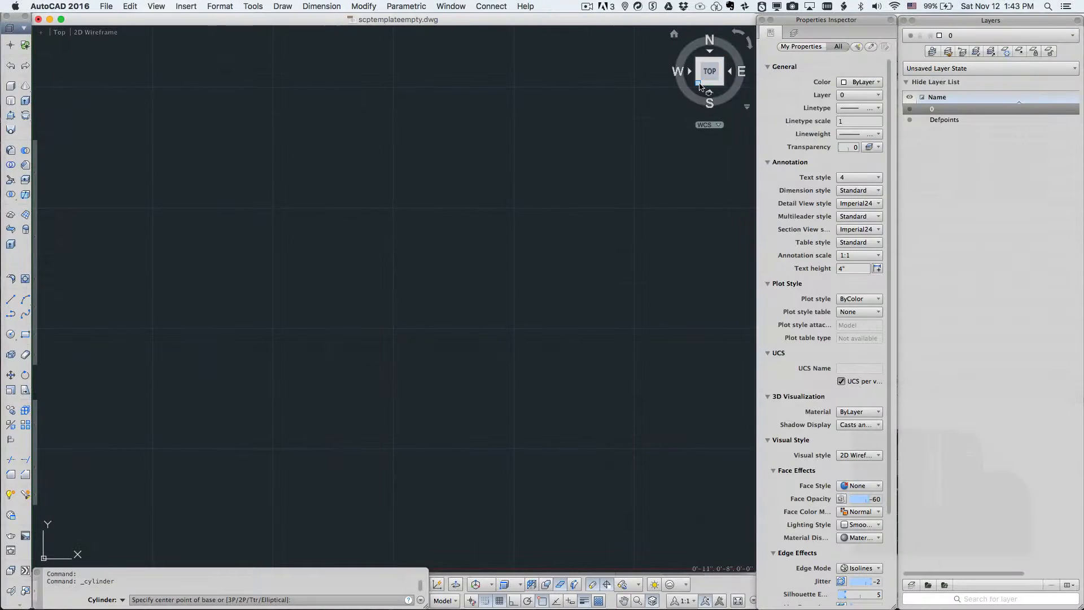
{"action": "left_click", "coordinate": [721, 84]}
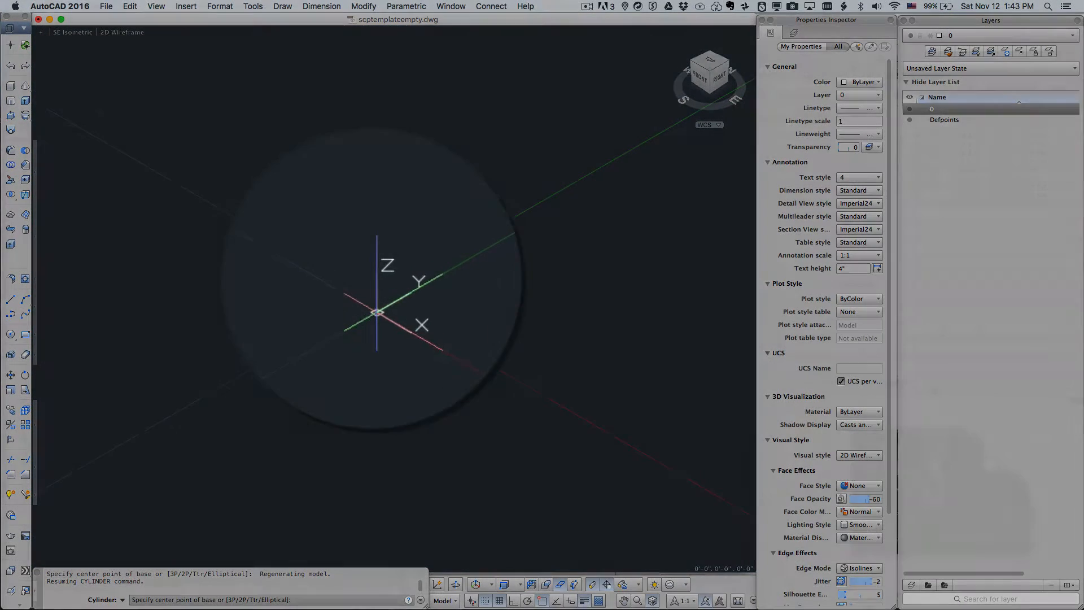
{"action": "left_click", "coordinate": [374, 297]}
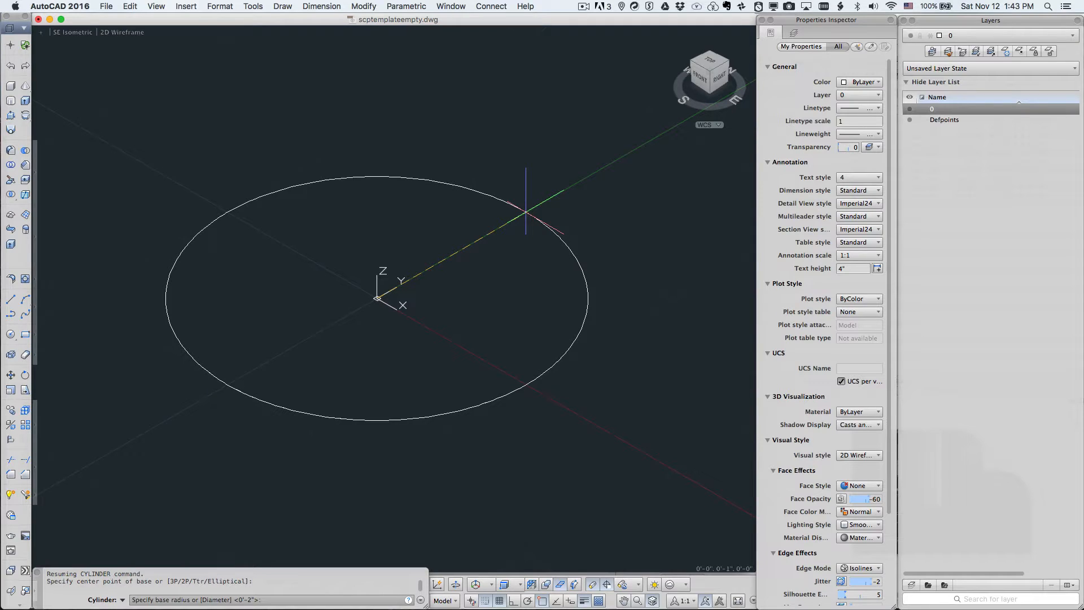
{"action": "type", "text": "8"}
{"action": "key", "text": "Return"}
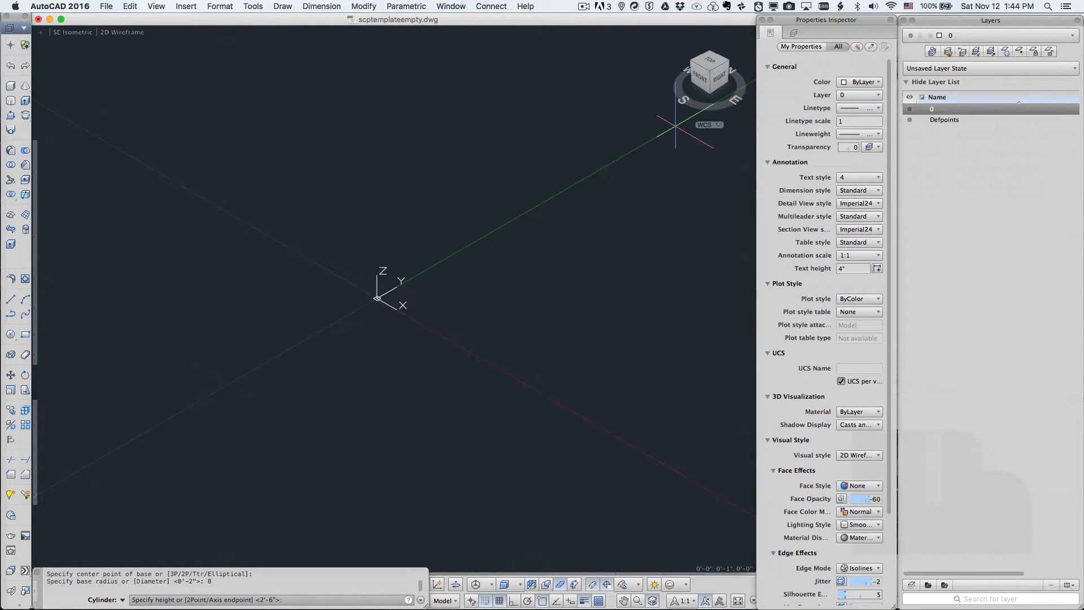
{"action": "type", "text": "2"}
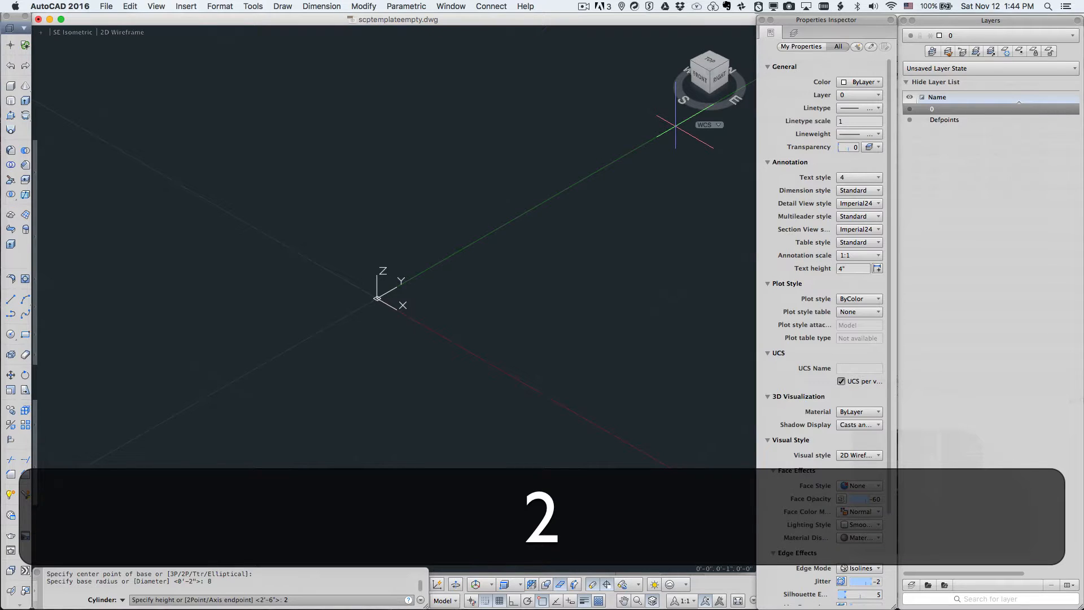
{"action": "key", "text": "Return"}
{"action": "scroll", "coordinate": [556, 138], "scroll_direction": "down", "scroll_amount": 3}
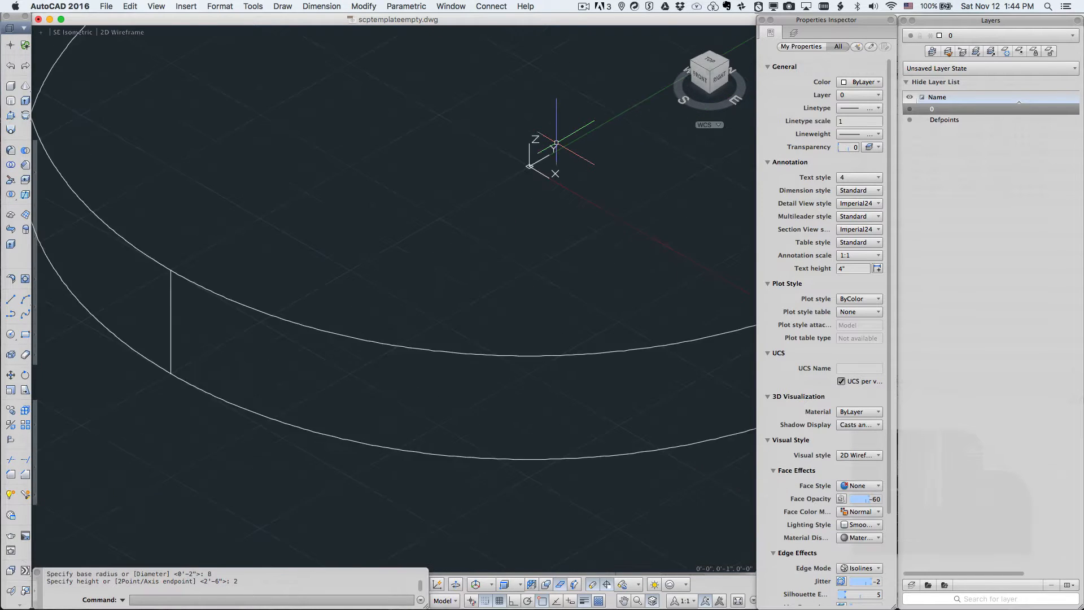
{"action": "scroll", "coordinate": [556, 143], "scroll_direction": "down", "scroll_amount": 3}
{"action": "middle_click_drag", "start_coordinate": [556, 142], "coordinate": [414, 303]}
{"action": "scroll", "coordinate": [415, 304], "scroll_direction": "down", "scroll_amount": 1}
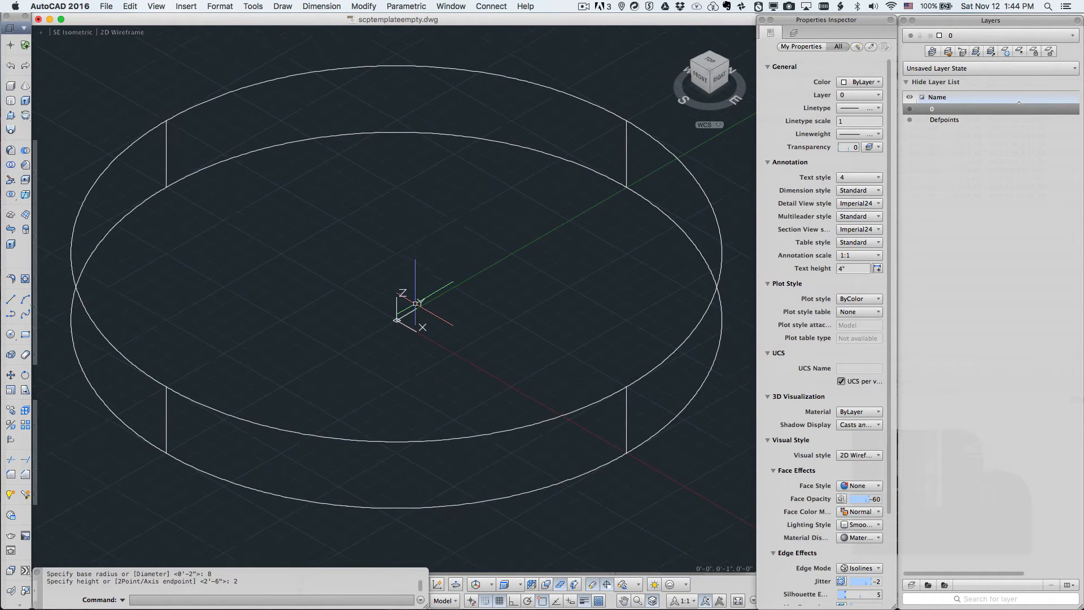
{"action": "scroll", "coordinate": [416, 303], "scroll_direction": "down", "scroll_amount": 1}
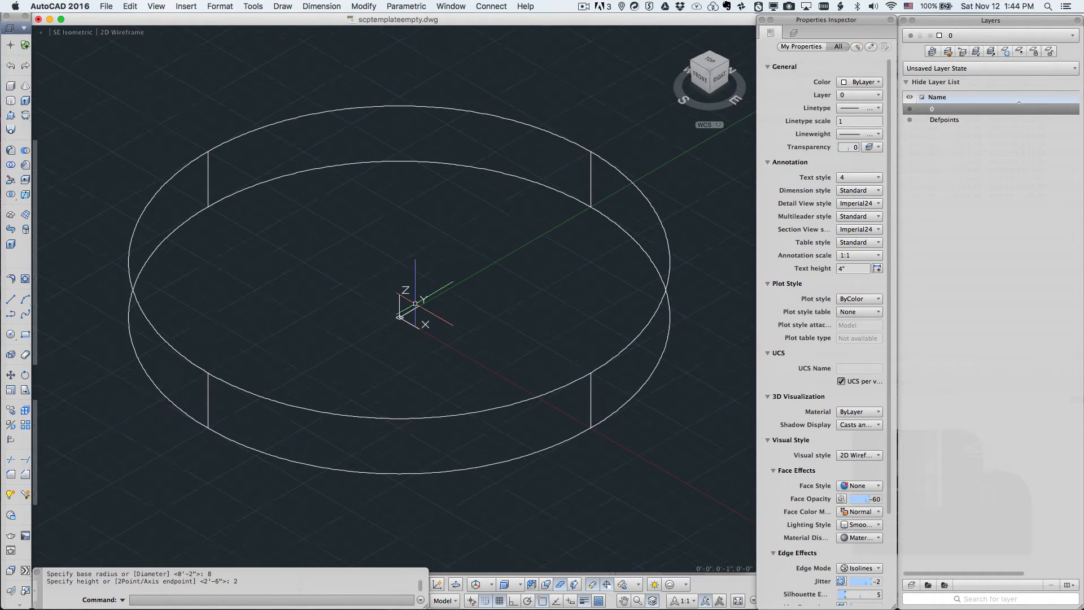
- Delete the cylinder from the drawing
{"action": "left_click", "coordinate": [579, 151]}
{"action": "key", "text": "Delete"}
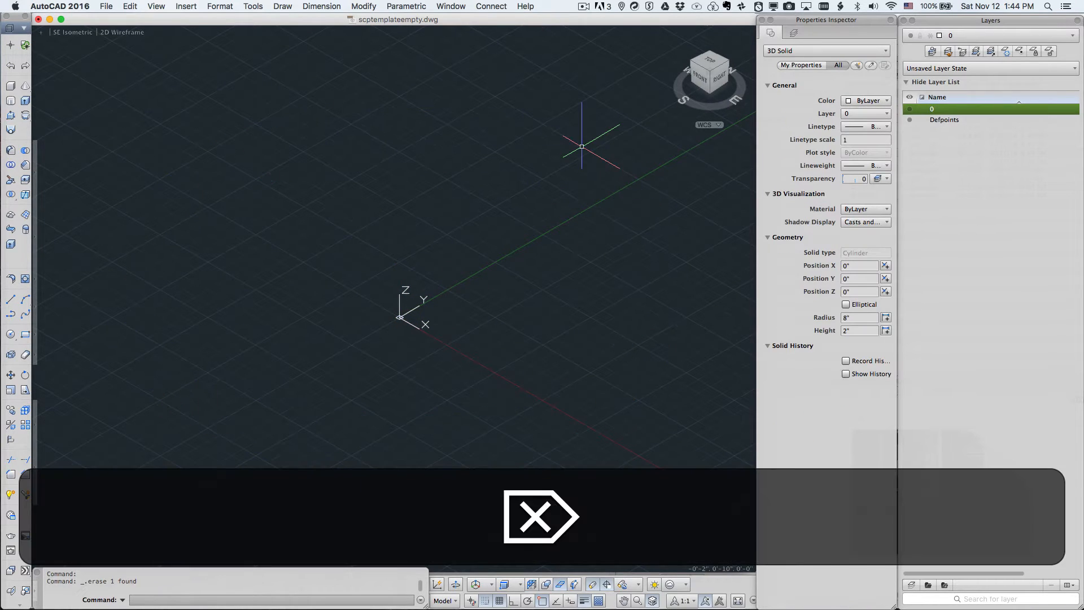
{"action": "key", "text": "Delete"}
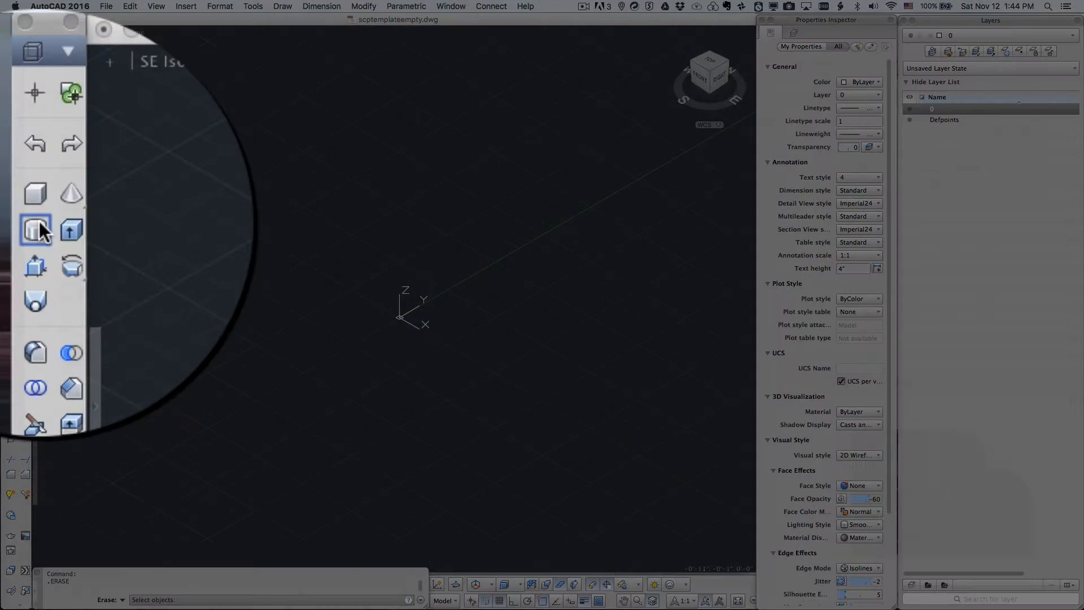
- Create a solid cylinder centred on the origin with an 8-inch base radius and a 2-inch height
{"action": "left_click", "coordinate": [11, 100]}
{"action": "left_click", "coordinate": [402, 322]}
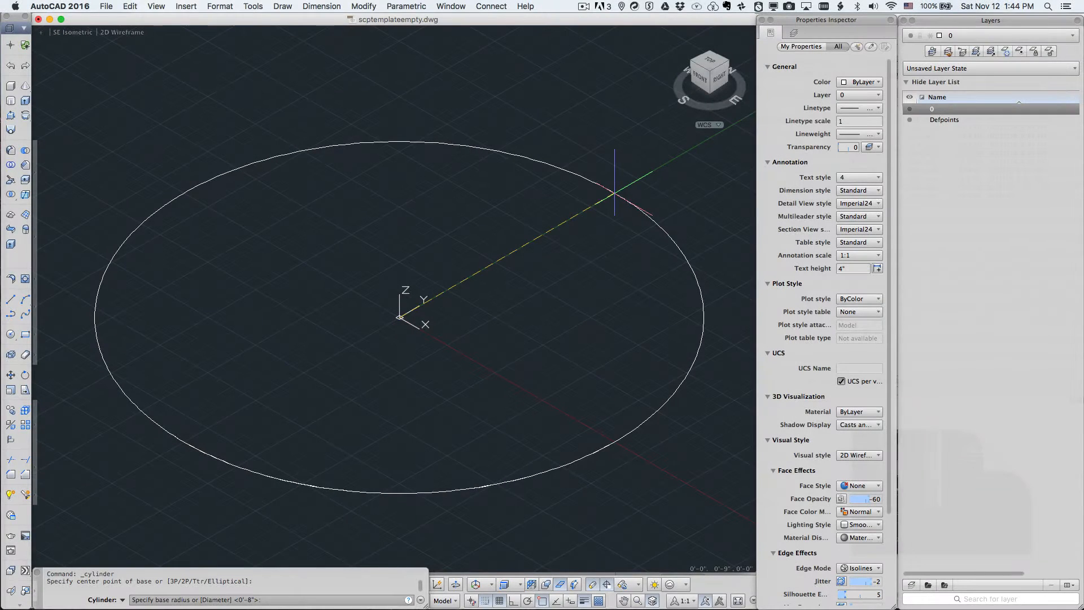
{"action": "type", "text": "8"}
{"action": "key", "text": "Return"}
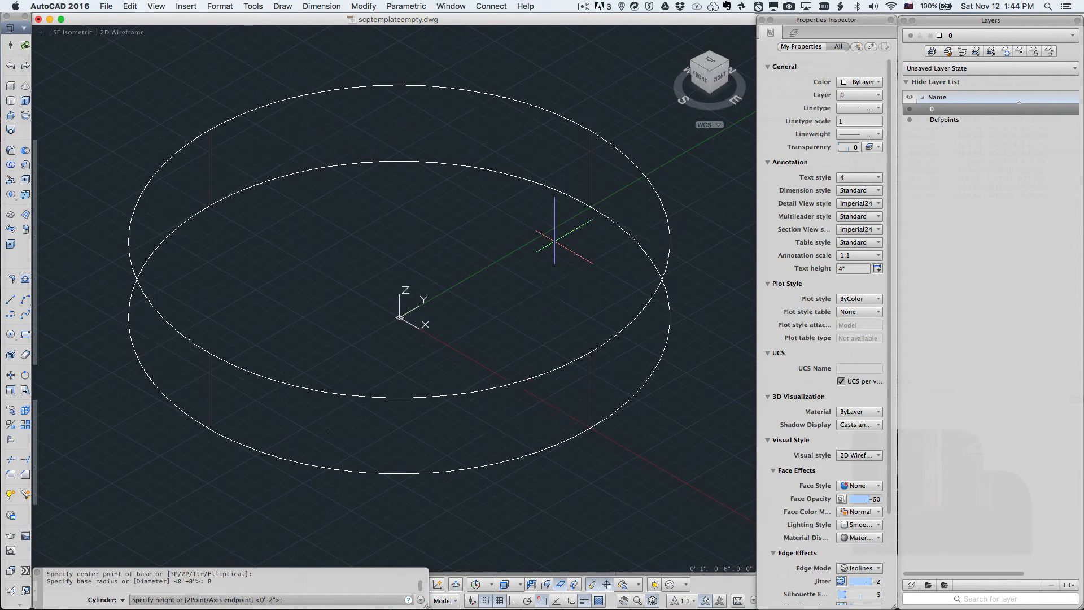
{"action": "type", "text": "2"}
{"action": "key", "text": "Return"}
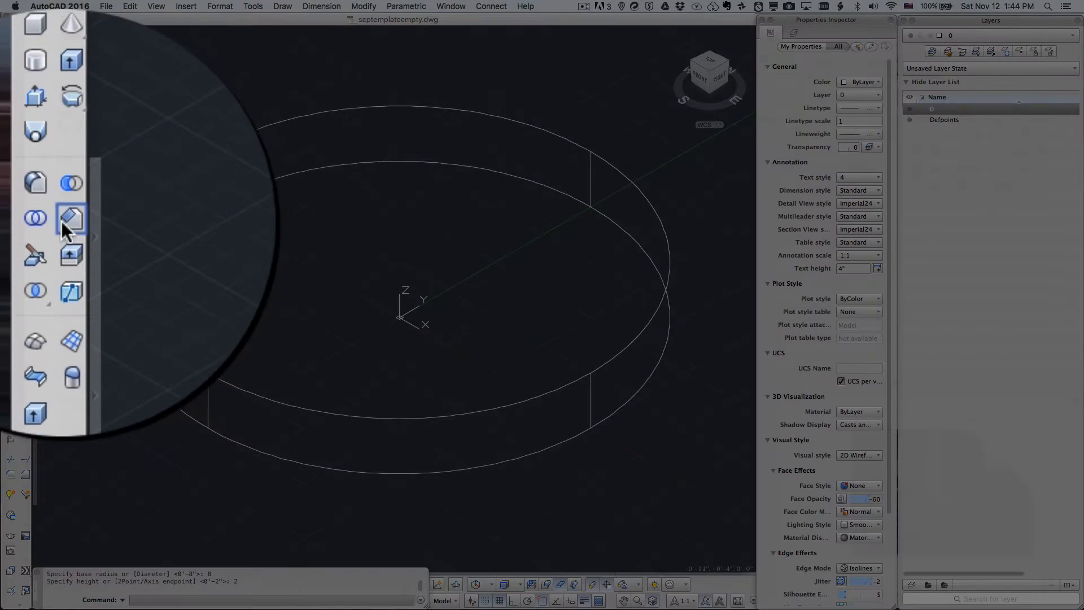
- Fillet the top circular edge of the cylinder with a 1-inch radius and check its profile from the front
{"action": "left_click", "coordinate": [10, 150]}
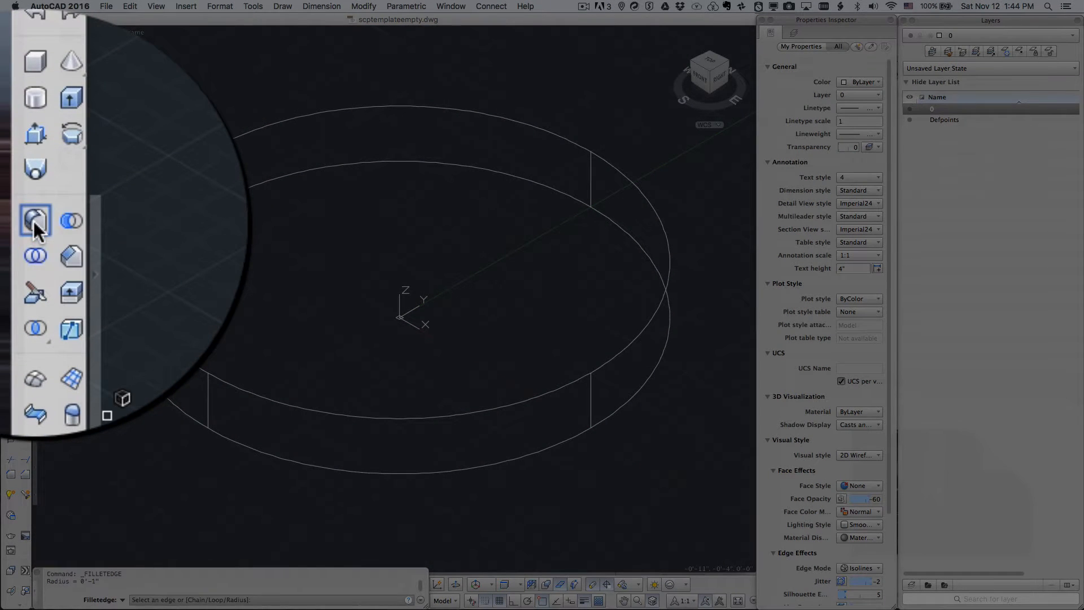
{"action": "left_click", "coordinate": [253, 129]}
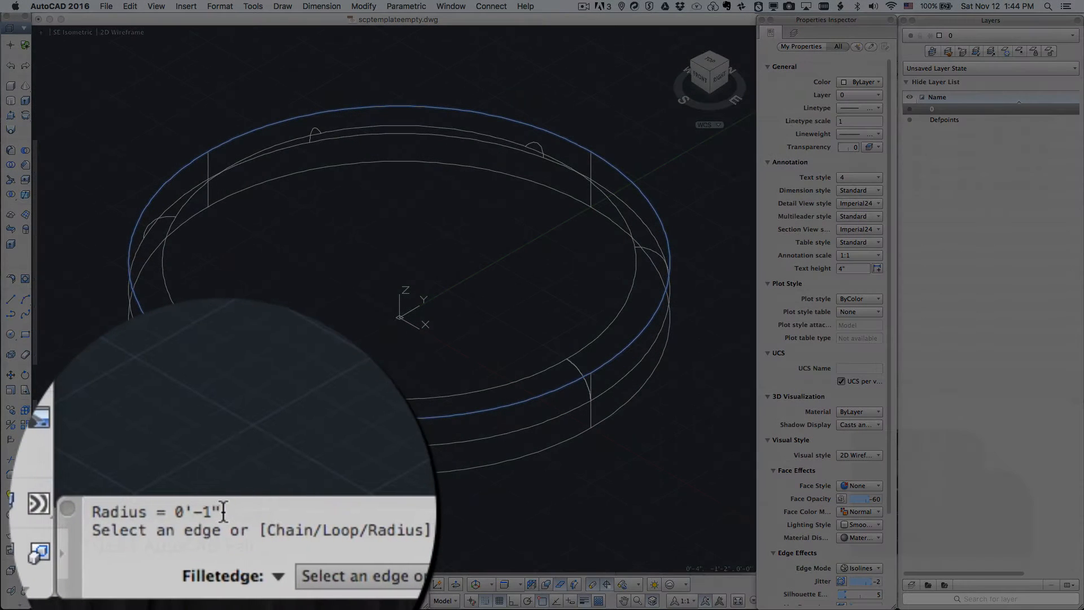
{"action": "left_click_drag", "start_coordinate": [100, 574], "coordinate": [78, 574]}
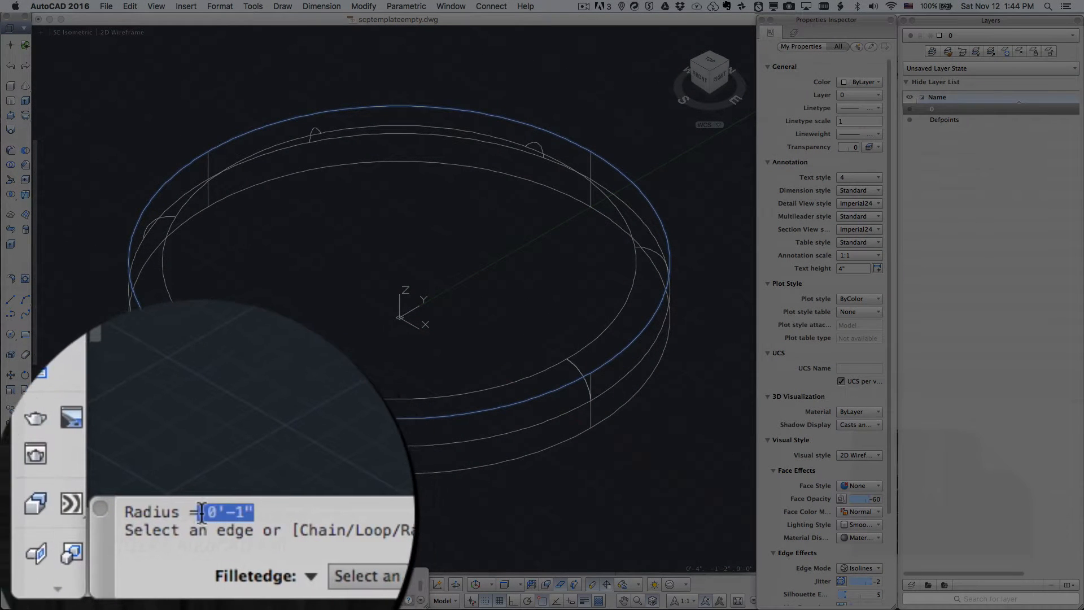
{"action": "left_click", "coordinate": [199, 512]}
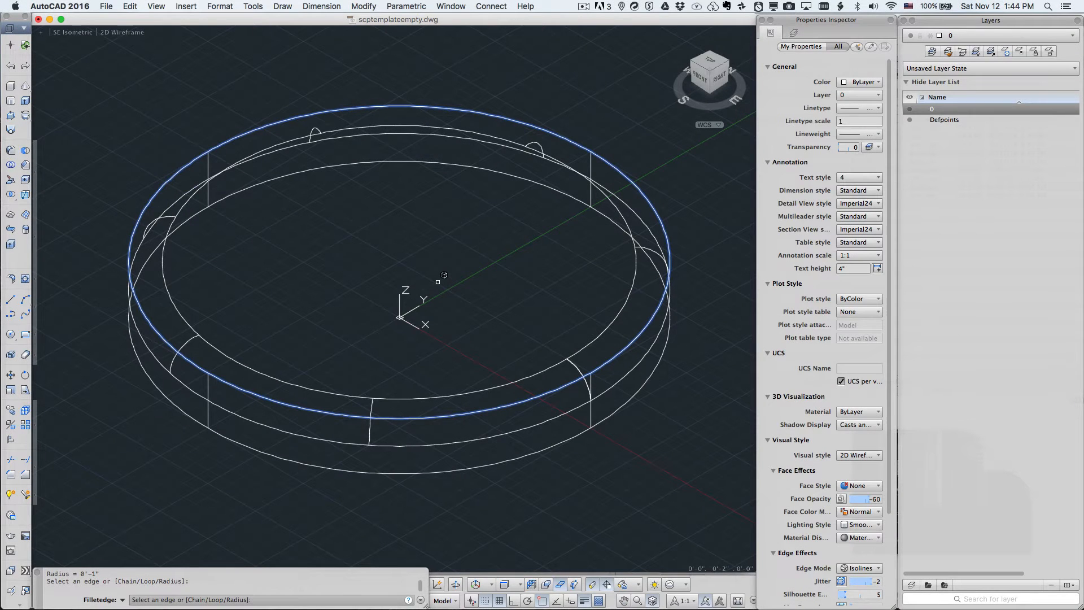
{"action": "key", "text": "Return"}
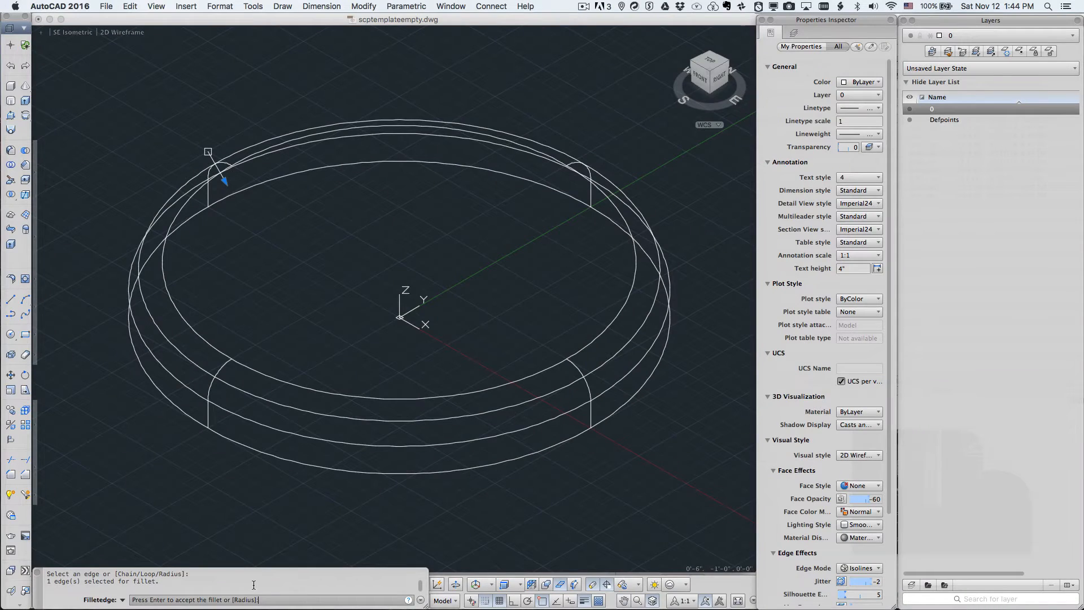
{"action": "key", "text": "Return"}
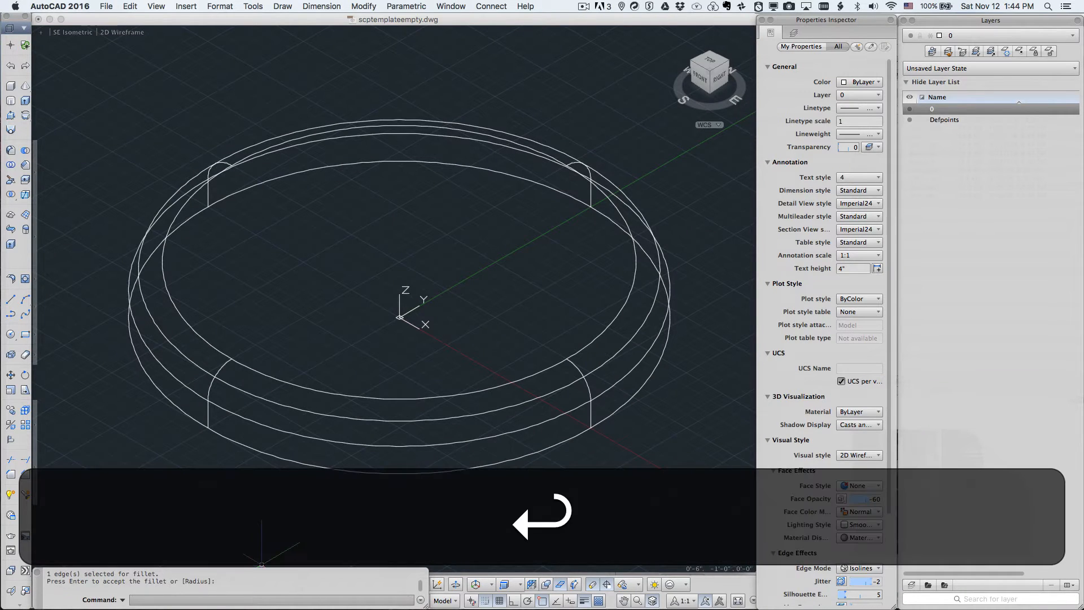
{"action": "key", "text": "Escape"}
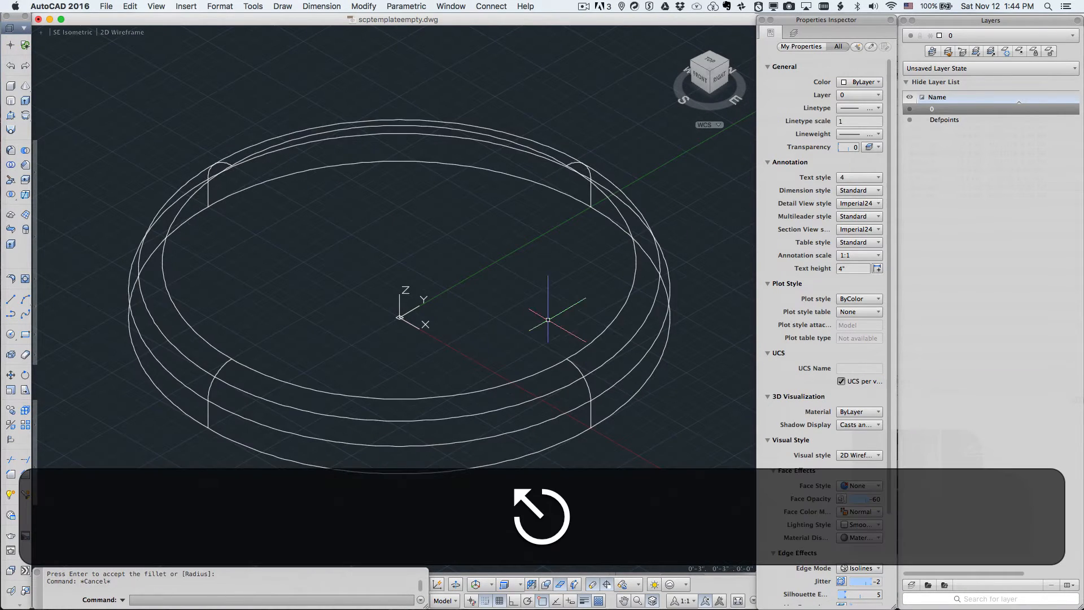
{"action": "left_click", "coordinate": [701, 79]}
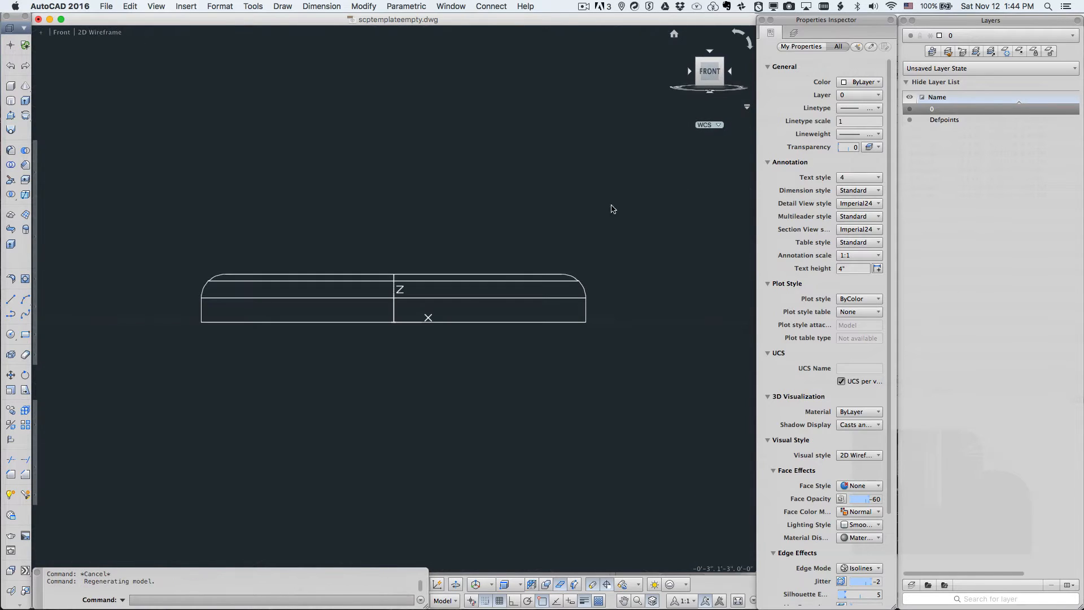
{"action": "left_click", "coordinate": [722, 59]}
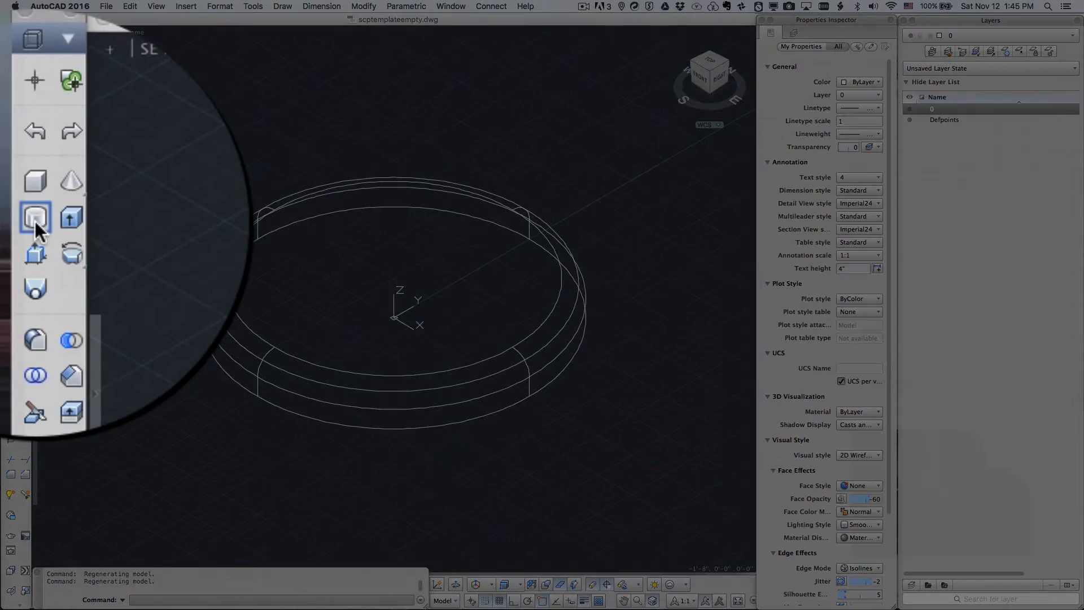
- Create a second cylinder at the origin with an 8-inch radius and -4 height, extending below the filleted one, and check it from the front
{"action": "left_click", "coordinate": [10, 100]}
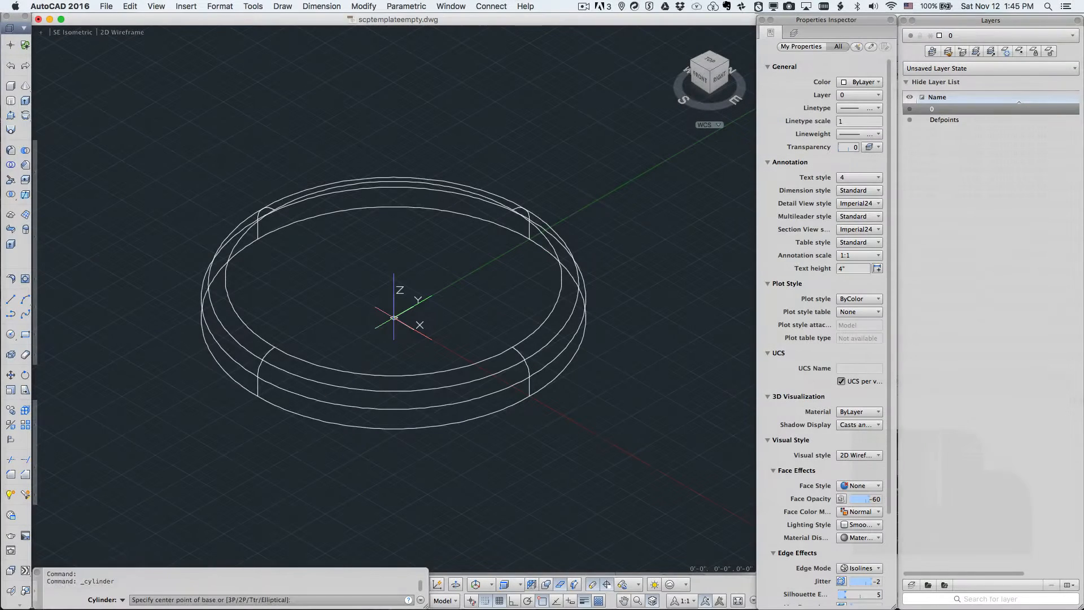
{"action": "left_click", "coordinate": [393, 318]}
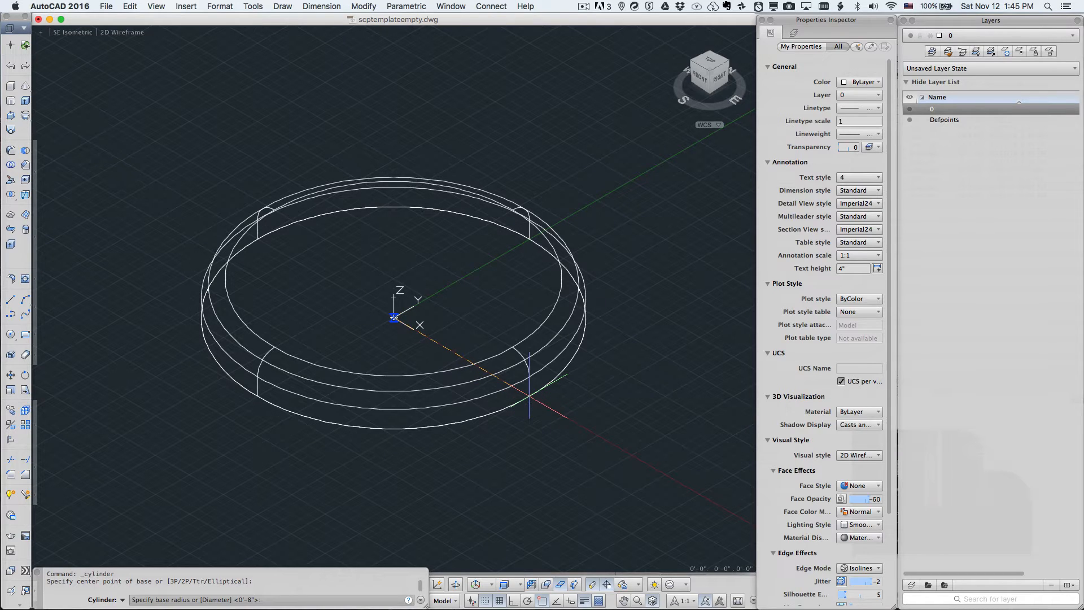
{"action": "left_click", "coordinate": [529, 396]}
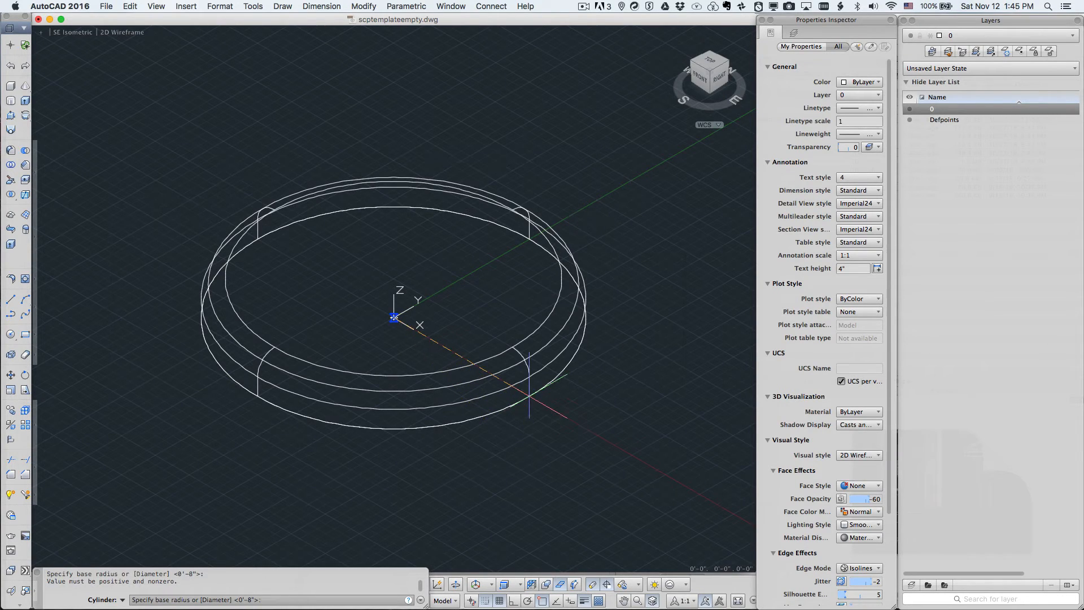
{"action": "key", "text": "Return"}
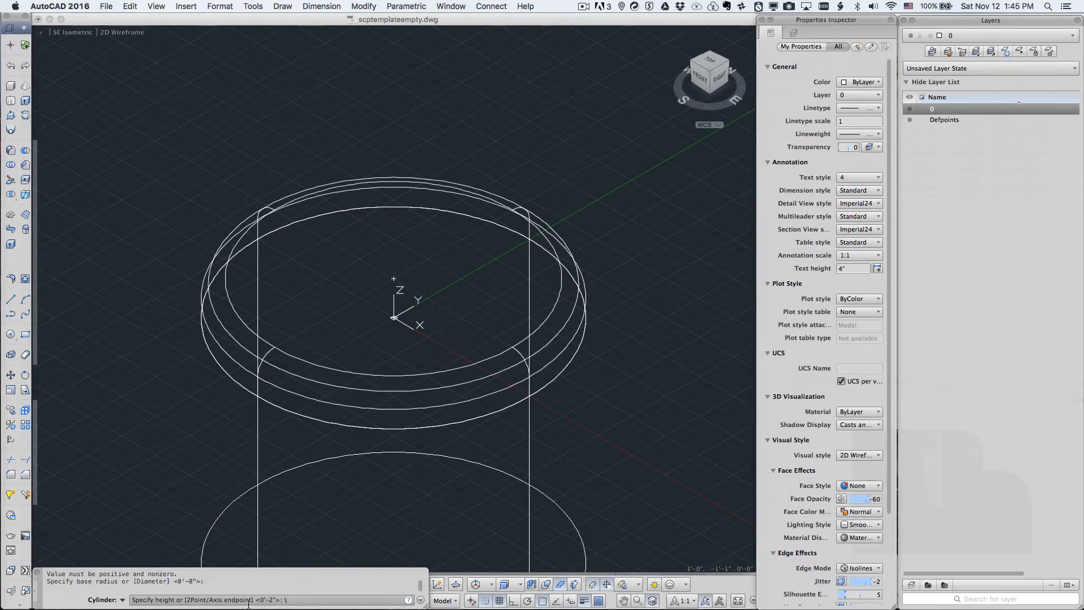
{"action": "key", "text": "BackSpace"}
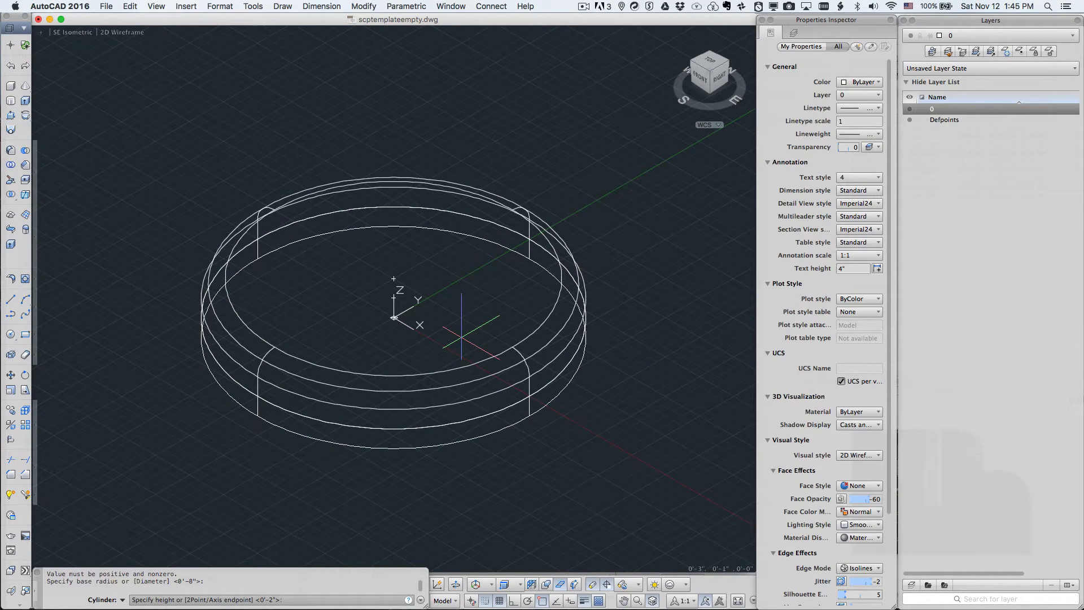
{"action": "type", "text": "4"}
{"action": "key", "text": "BackSpace"}
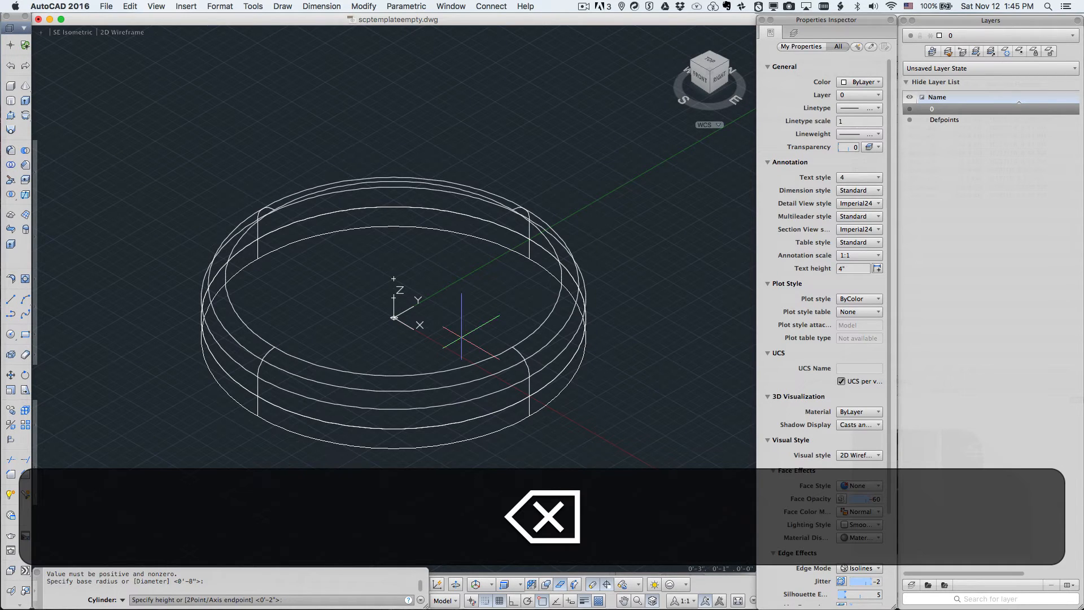
{"action": "type", "text": "-"}
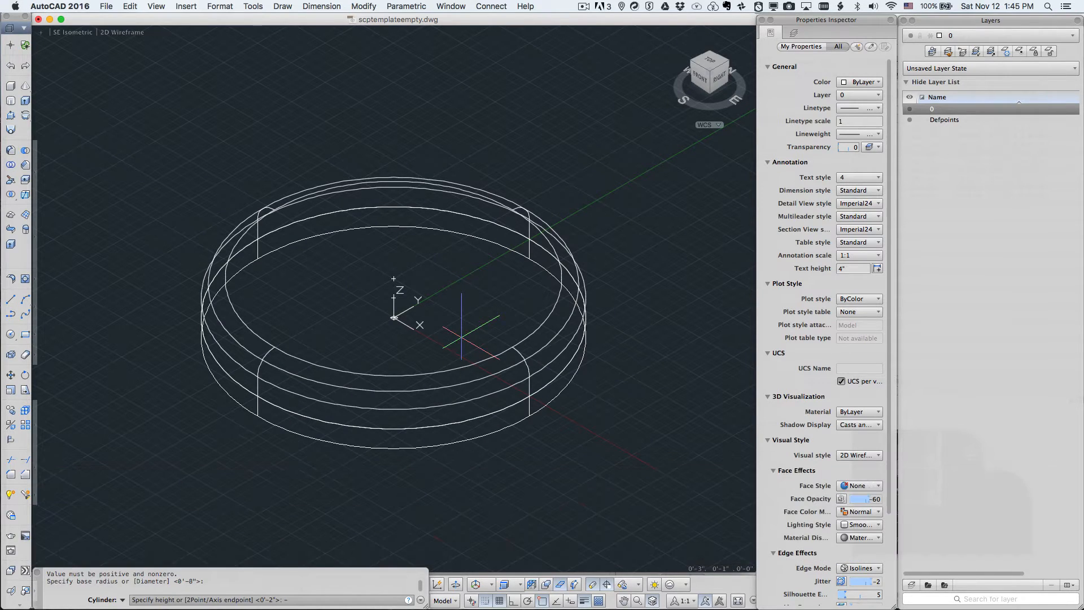
{"action": "type", "text": "4"}
{"action": "key", "text": "Return"}
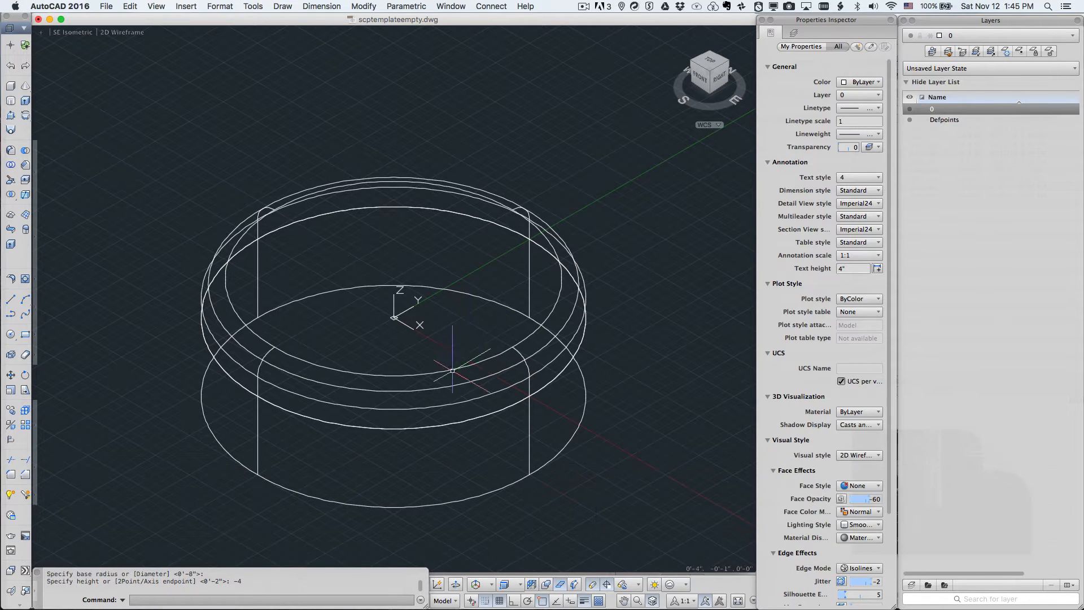
{"action": "left_click", "coordinate": [579, 421]}
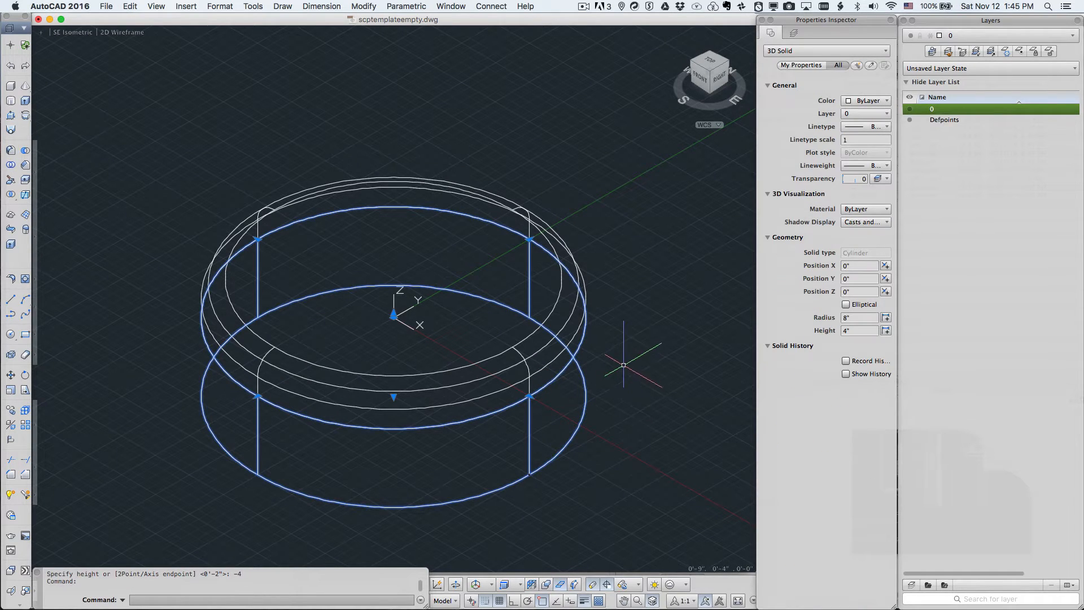
{"action": "left_click", "coordinate": [698, 78]}
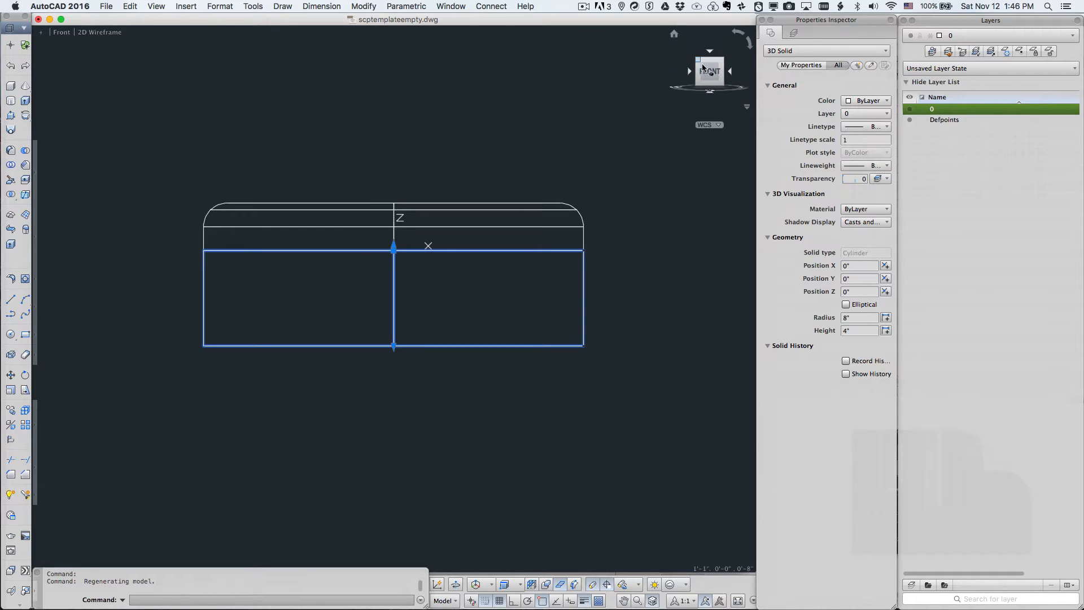
{"action": "left_click", "coordinate": [723, 63]}
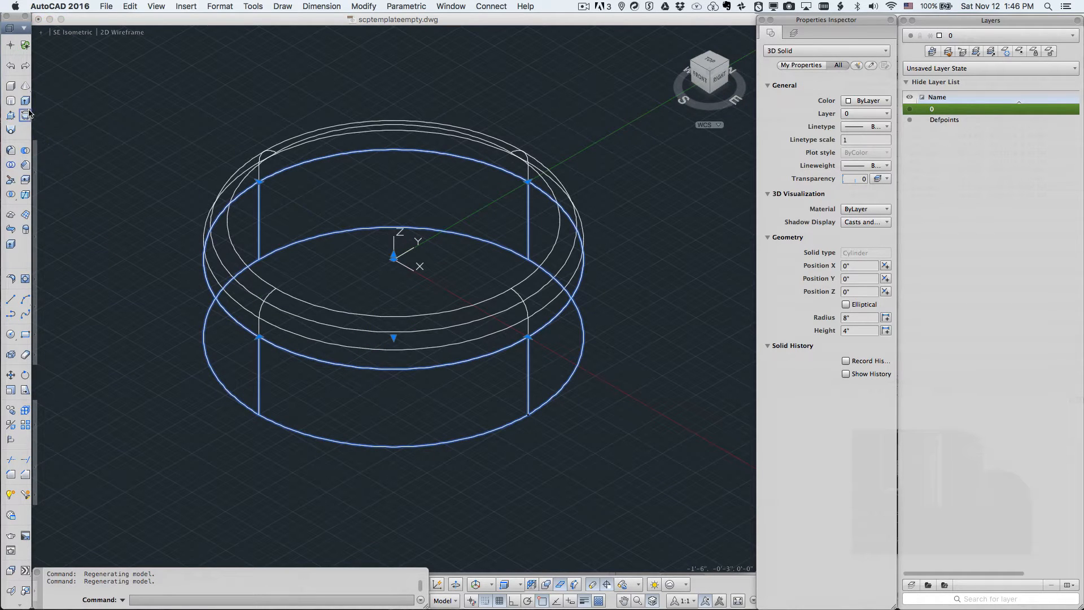
- Create a third solid cylinder at the origin with a 2-inch base radius and -30 height, and view it from the right side
{"action": "left_click", "coordinate": [11, 101]}
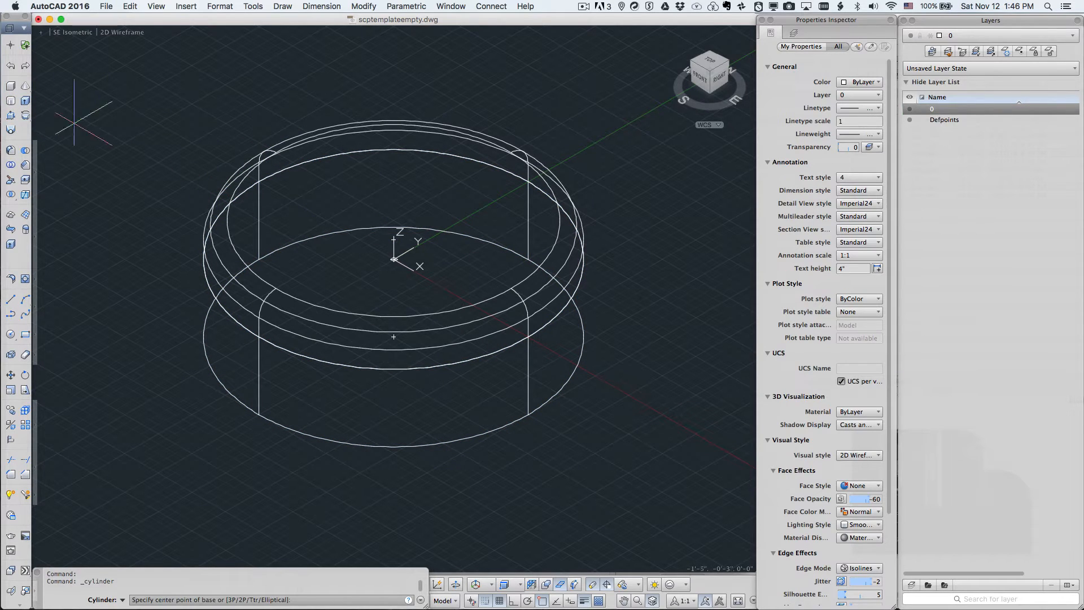
{"action": "left_click", "coordinate": [393, 260]}
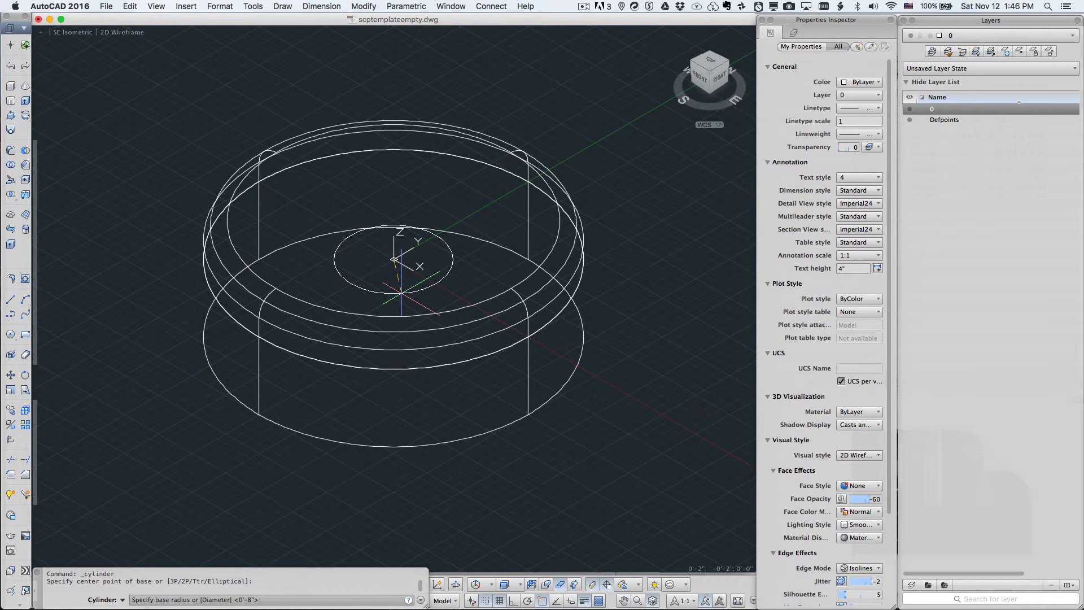
{"action": "type", "text": "2"}
{"action": "key", "text": "Return"}
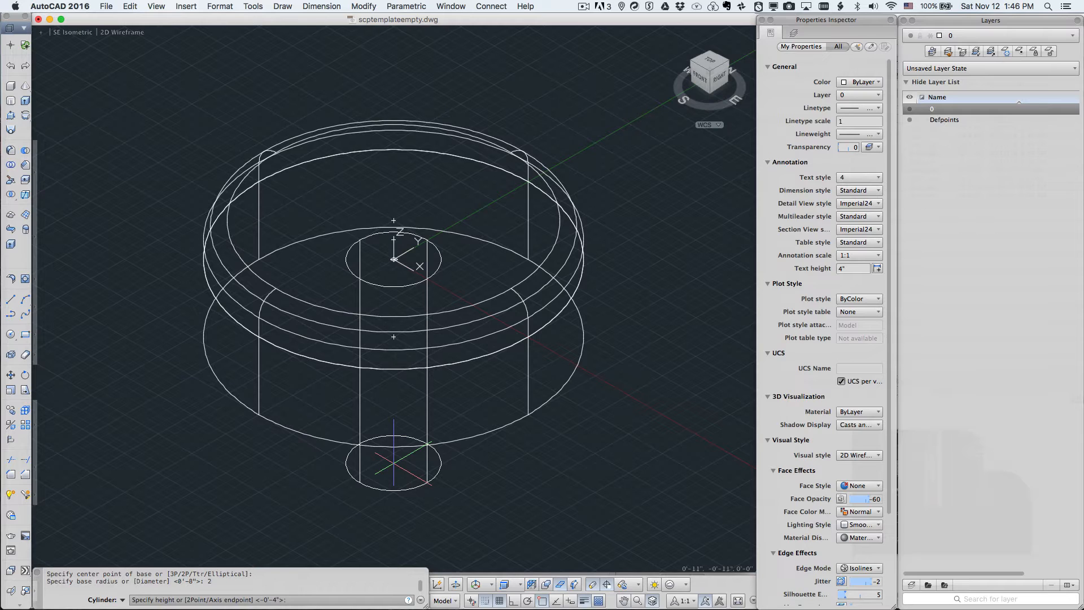
{"action": "type", "text": "-30"}
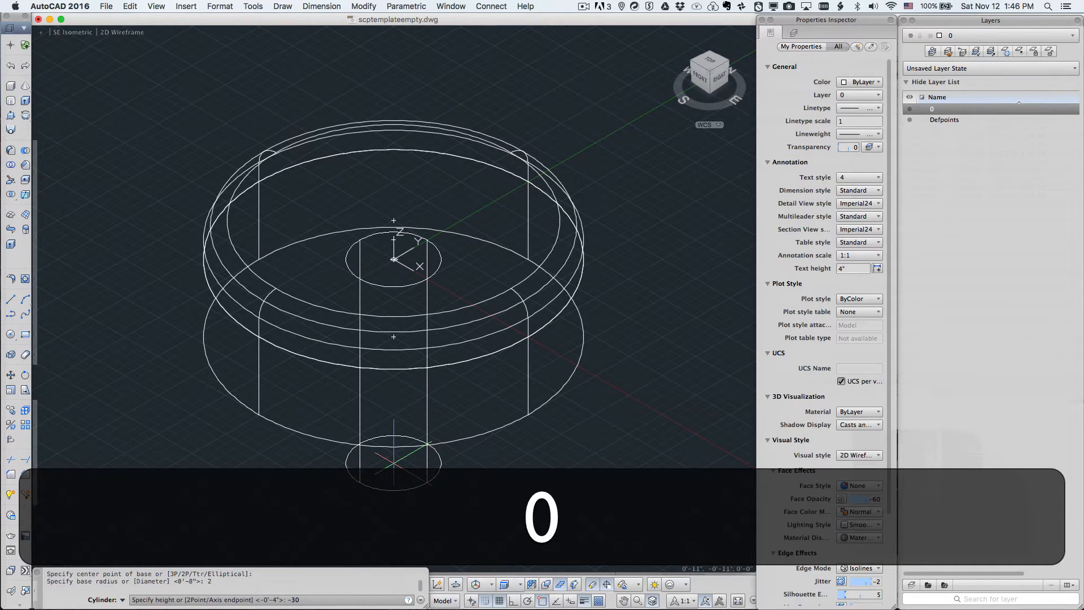
{"action": "key", "text": "Return"}
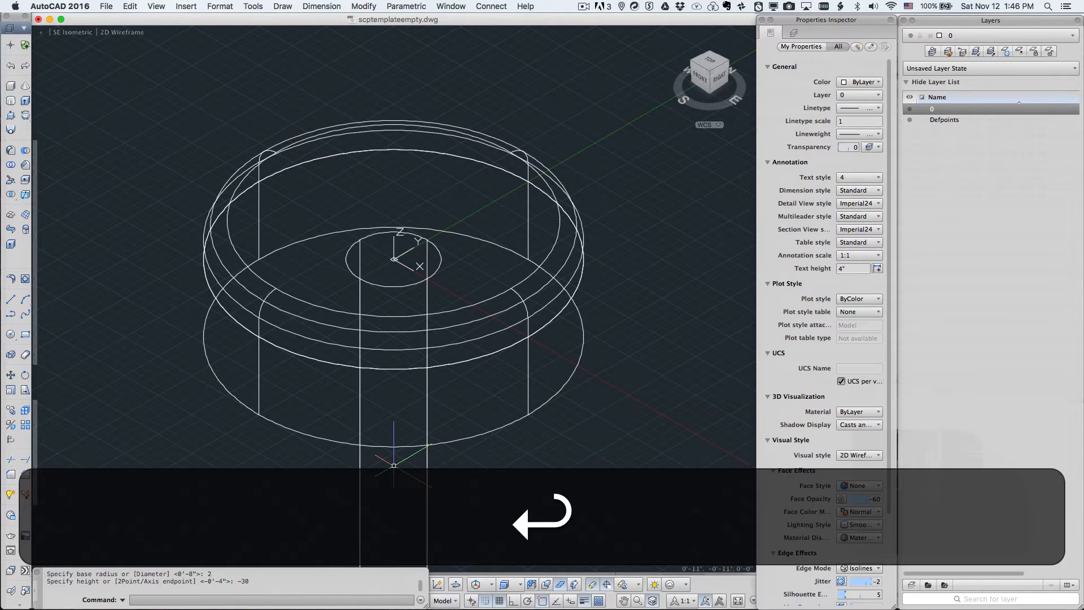
{"action": "scroll", "coordinate": [477, 446], "scroll_direction": "down", "scroll_amount": 5}
{"action": "middle_click_drag", "start_coordinate": [477, 449], "coordinate": [459, 311]}
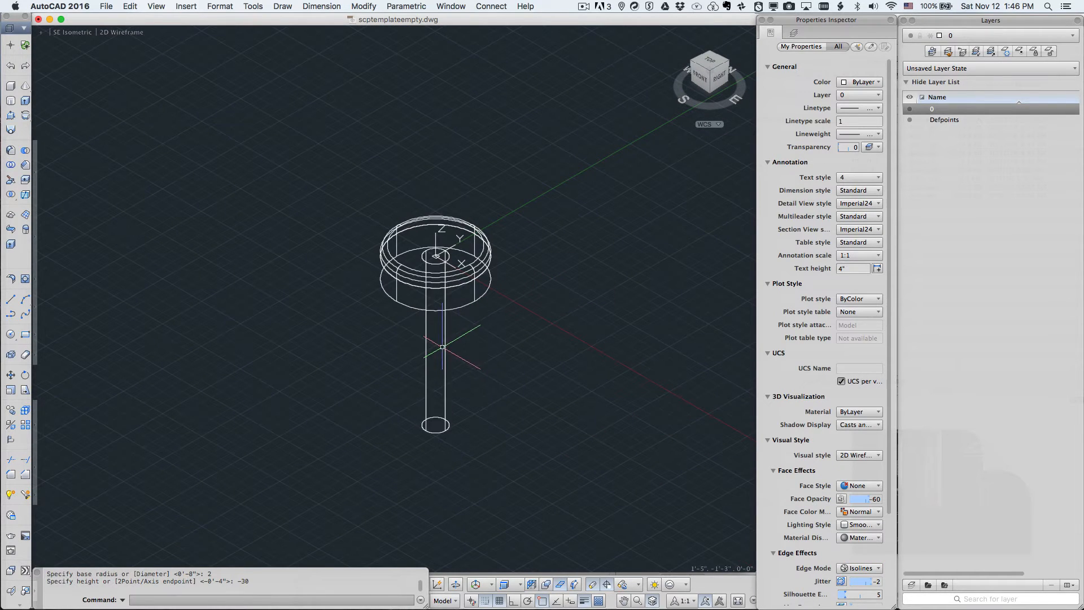
{"action": "left_click", "coordinate": [715, 80]}
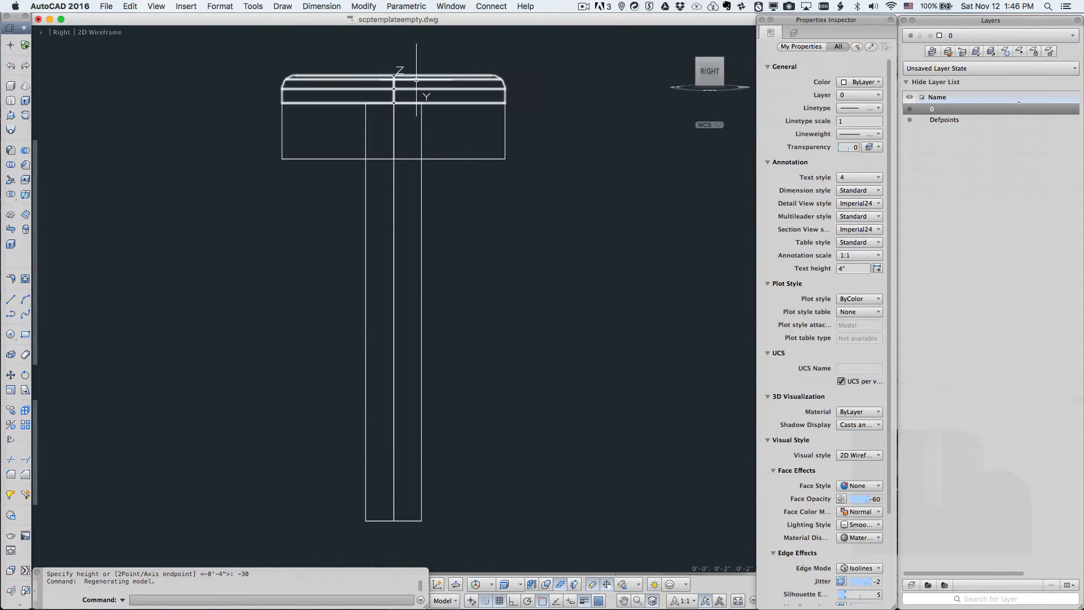
- Try to move the 2-inch-radius cylinder down by its base centre grip, snapping it to the underside of the wide cylinder
{"action": "left_click", "coordinate": [422, 163]}
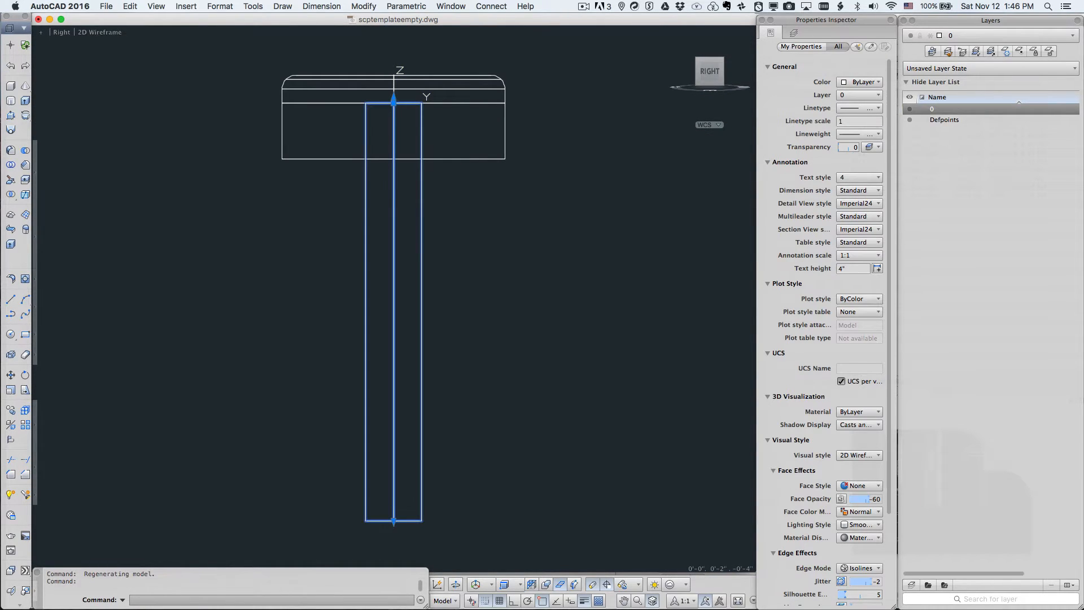
{"action": "scroll", "coordinate": [432, 144], "scroll_direction": "down", "scroll_amount": 2}
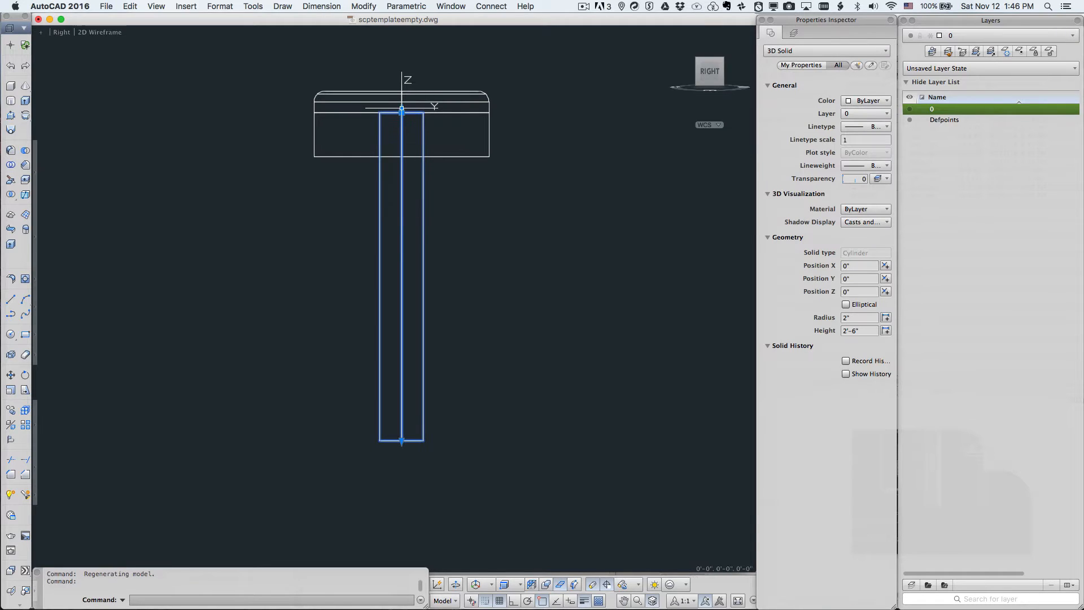
{"action": "left_click", "coordinate": [401, 112]}
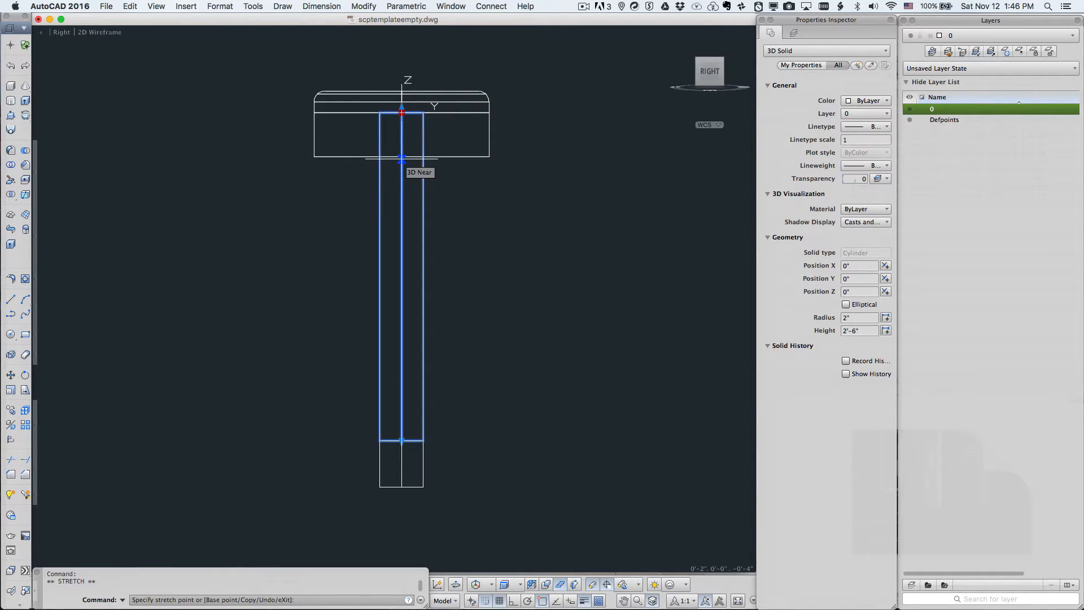
{"action": "scroll", "coordinate": [401, 159], "scroll_direction": "up", "scroll_amount": 8}
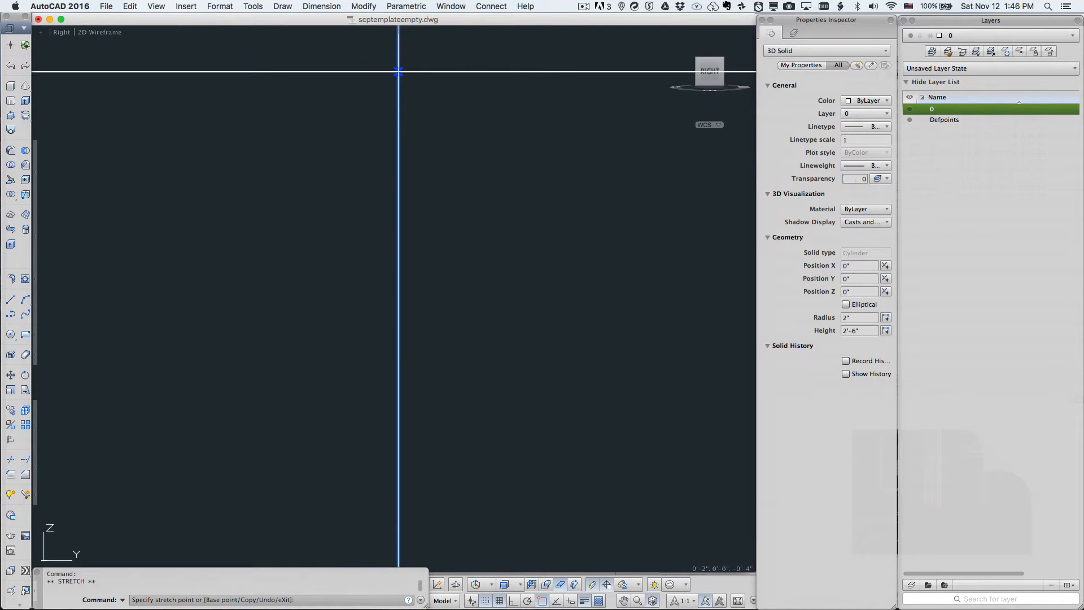
{"action": "left_click", "coordinate": [398, 72]}
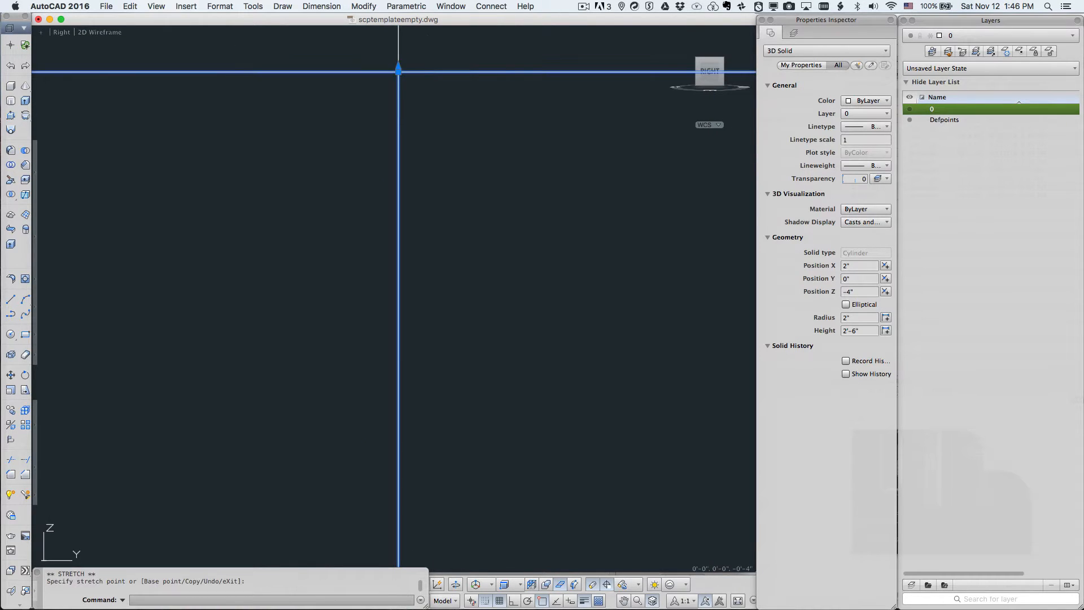
{"action": "scroll", "coordinate": [561, 65], "scroll_direction": "down", "scroll_amount": 5}
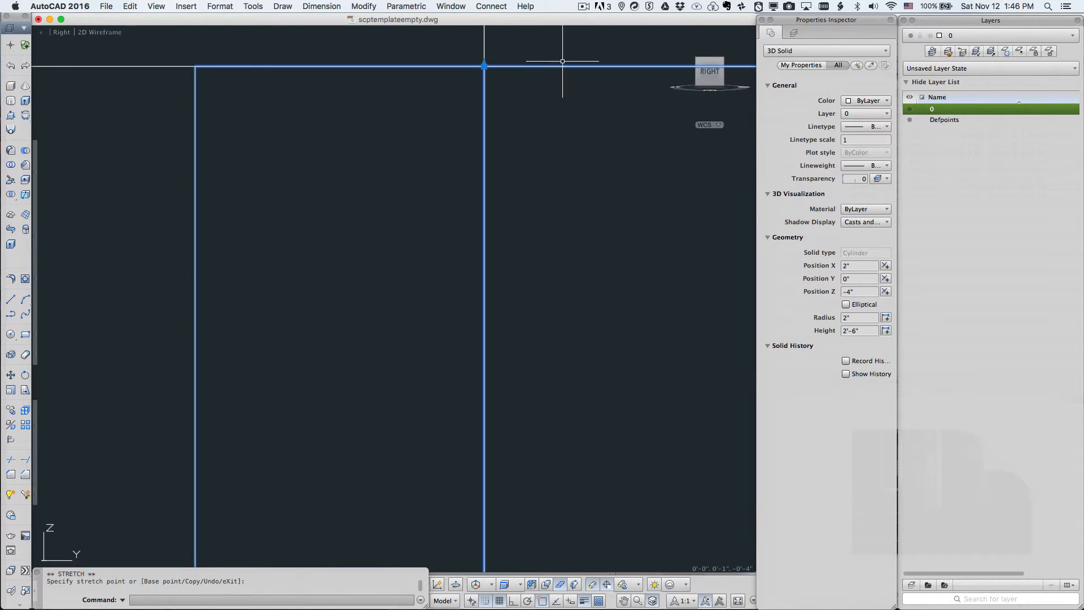
- Move the thin cylinder's centre back to the origin while looking from the top
{"action": "left_click", "coordinate": [698, 61]}
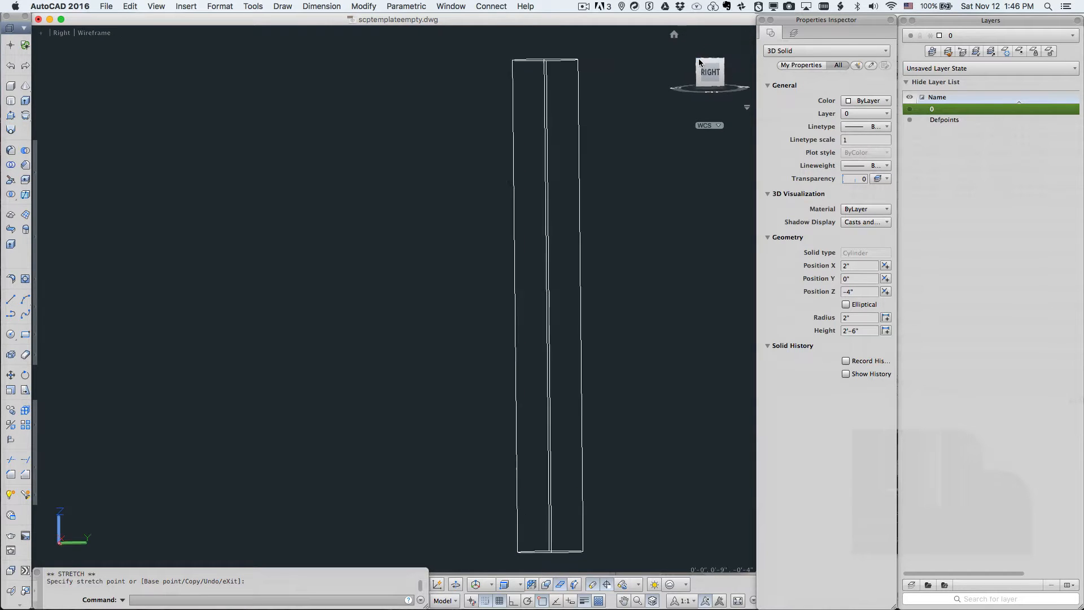
{"action": "left_click", "coordinate": [708, 63]}
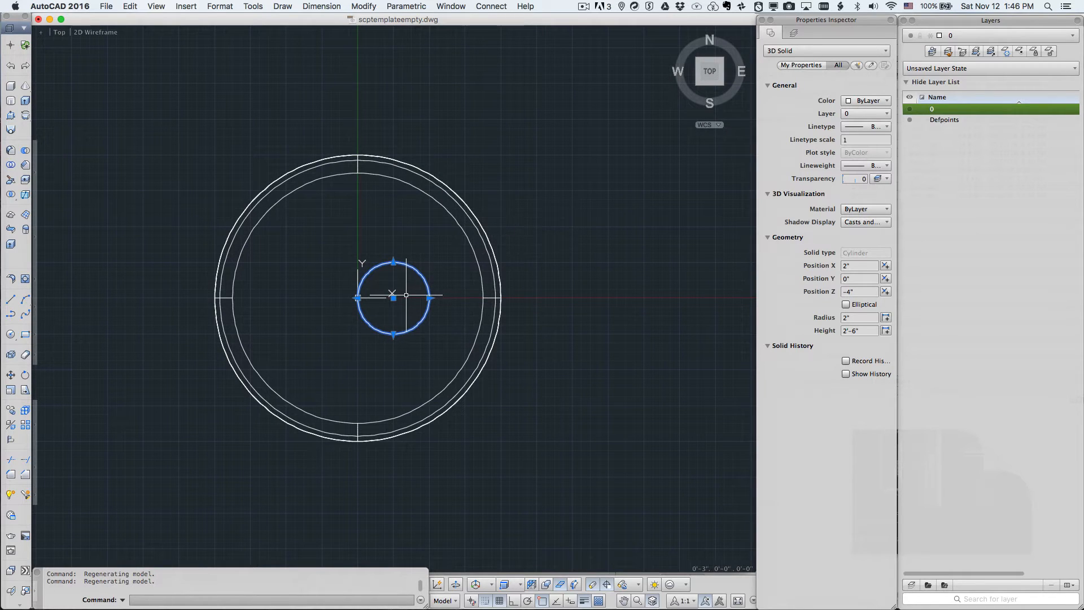
{"action": "left_click", "coordinate": [393, 298]}
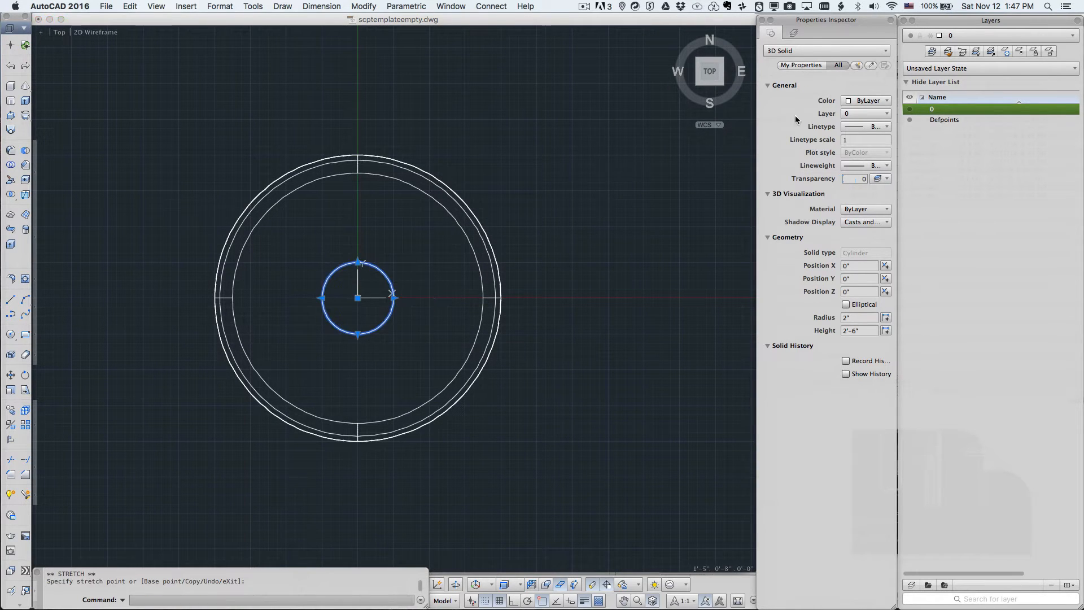
- In the front view, use 3DMOVE to lower the thin cylinder 4 inches so it starts at the wide cylinder's underside
{"action": "left_click", "coordinate": [699, 85]}
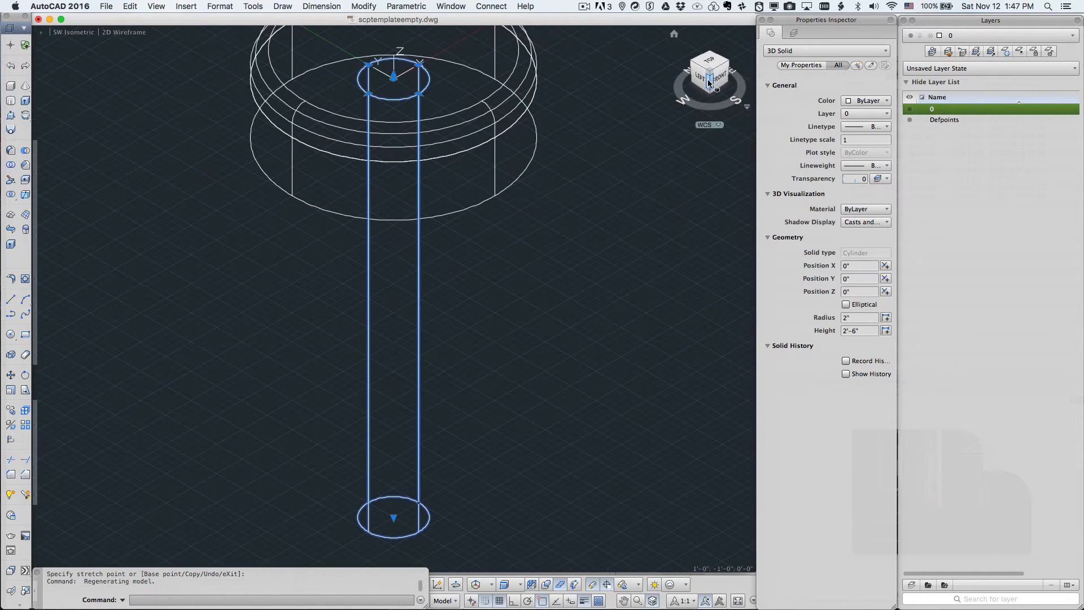
{"action": "left_click", "coordinate": [717, 79]}
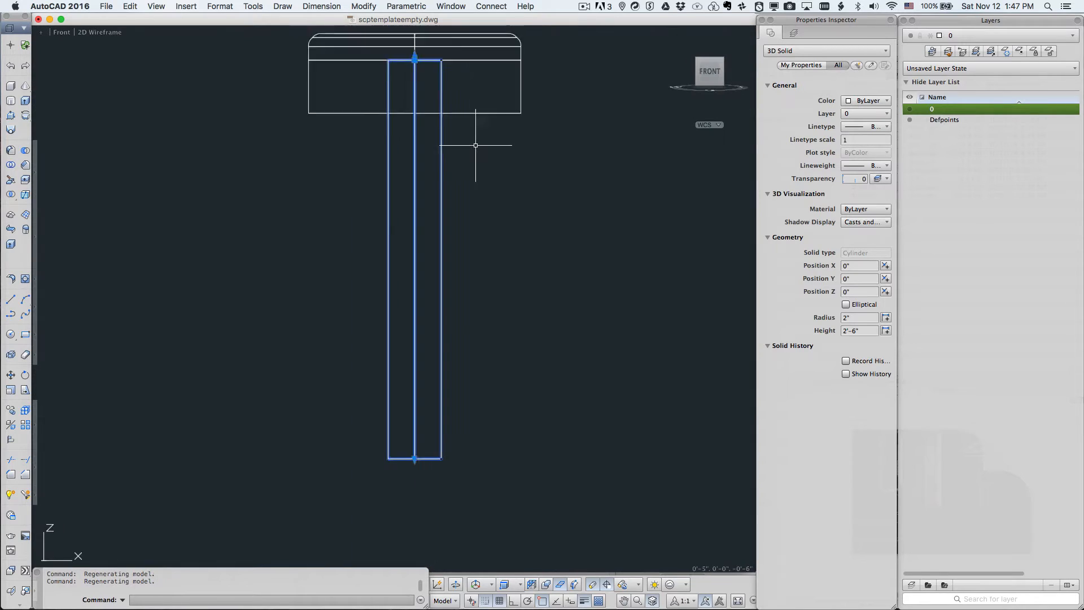
{"action": "scroll", "coordinate": [463, 101], "scroll_direction": "down", "scroll_amount": 1}
{"action": "scroll", "coordinate": [460, 100], "scroll_direction": "up", "scroll_amount": 10}
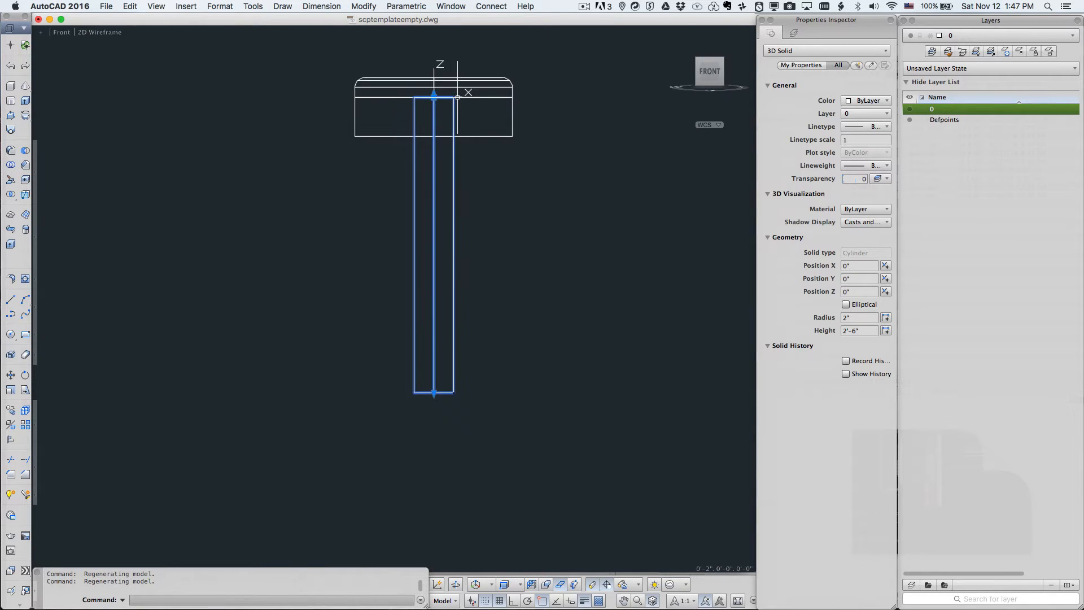
{"action": "mouse_move", "coordinate": [450, 97]}
{"action": "middle_mouse_down"}
{"action": "mouse_move", "coordinate": [562, 137]}
{"action": "mouse_move", "coordinate": [570, 158]}
{"action": "middle_mouse_up"}
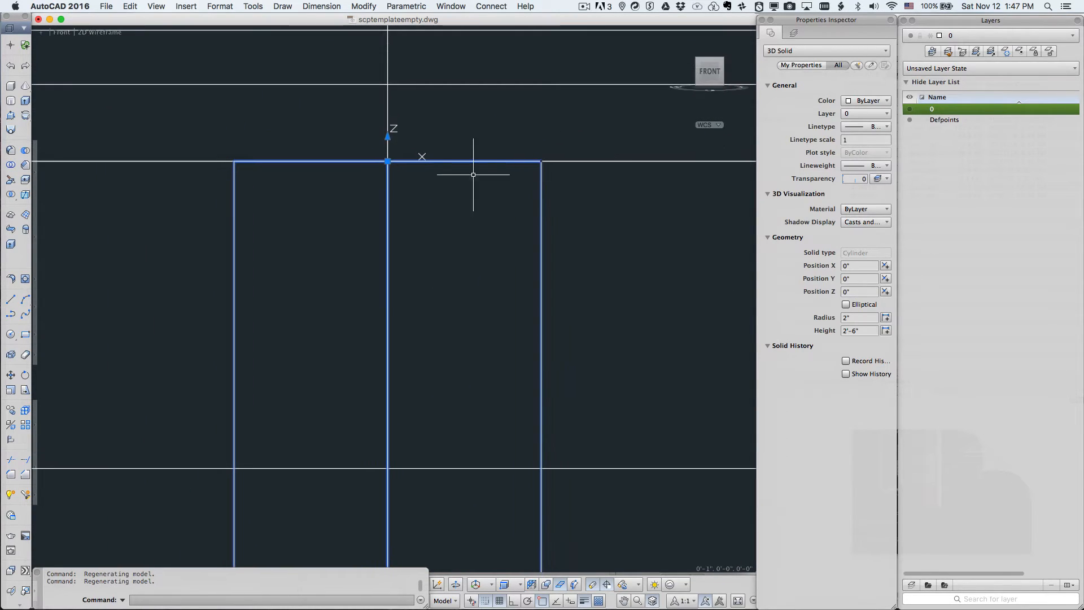
{"action": "type", "text": "3dmove"}
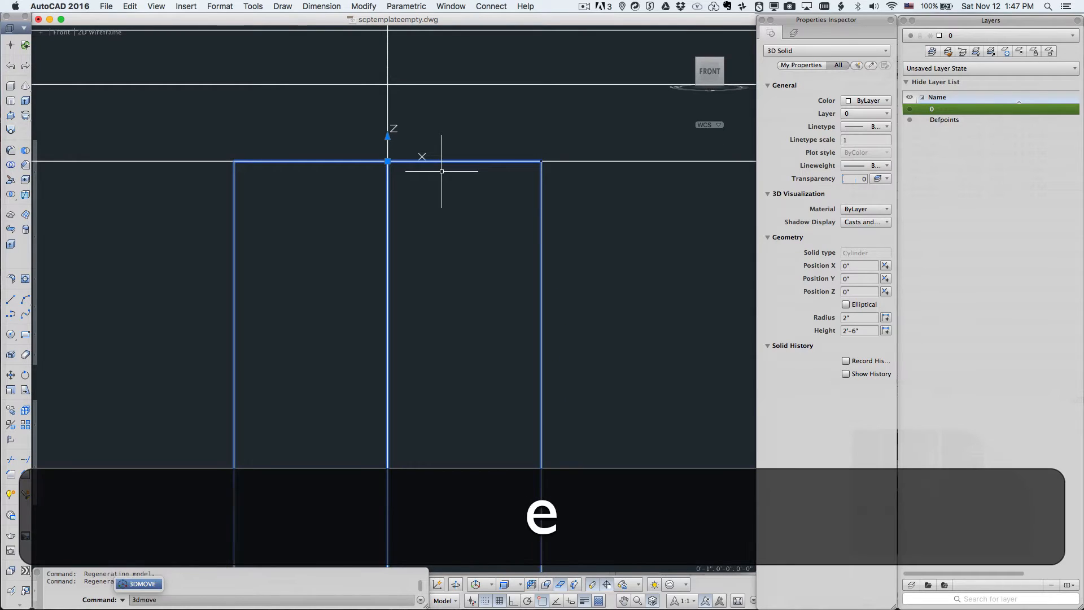
{"action": "key", "text": "Return"}
{"action": "scroll", "coordinate": [429, 189], "scroll_direction": "down", "scroll_amount": 6}
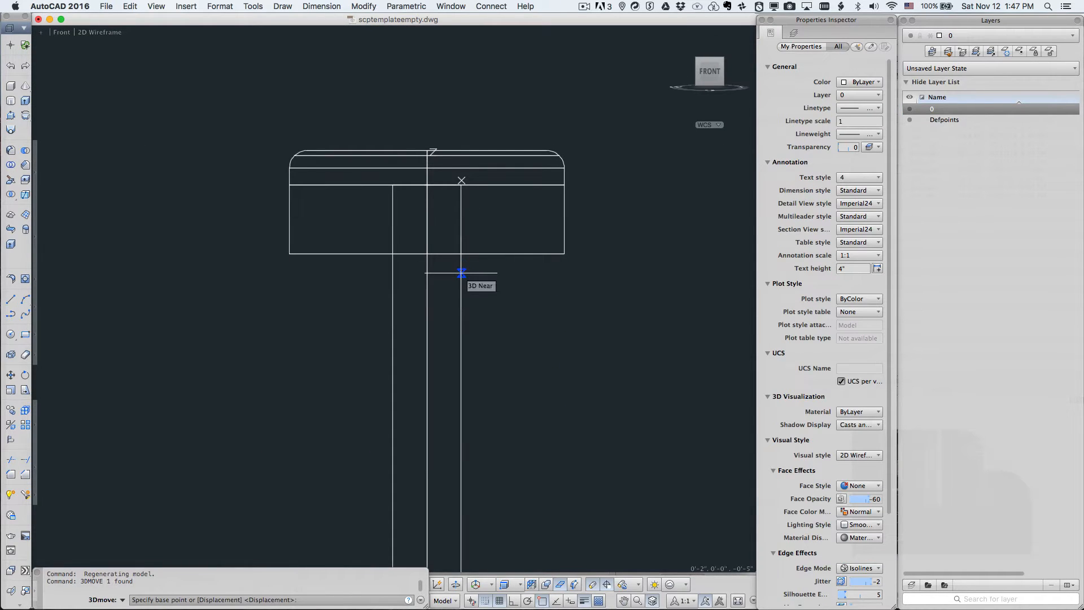
{"action": "left_click", "coordinate": [435, 175]}
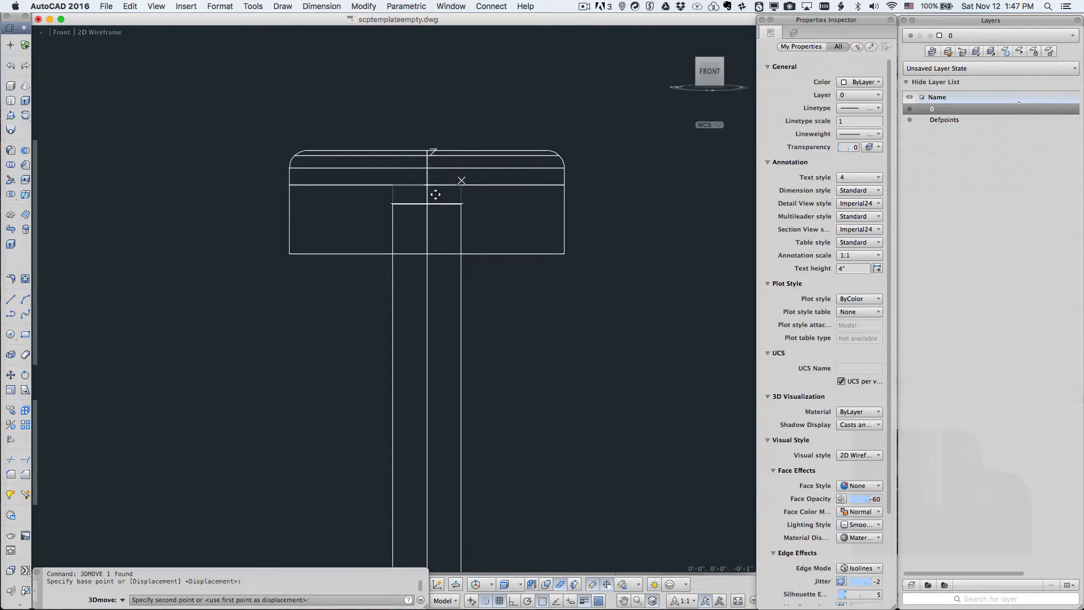
{"action": "left_click", "coordinate": [436, 245]}
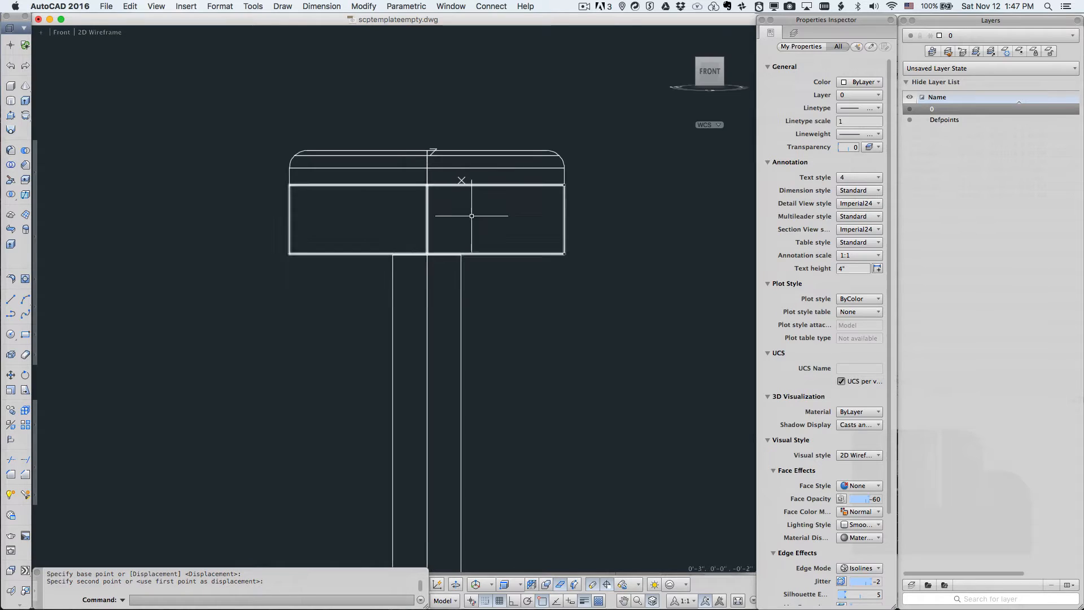
- Move the thin cylinder along the Y axis with 3DMOVE to centre it under the wide cylinders, and check it from the top
{"action": "left_click", "coordinate": [710, 52]}
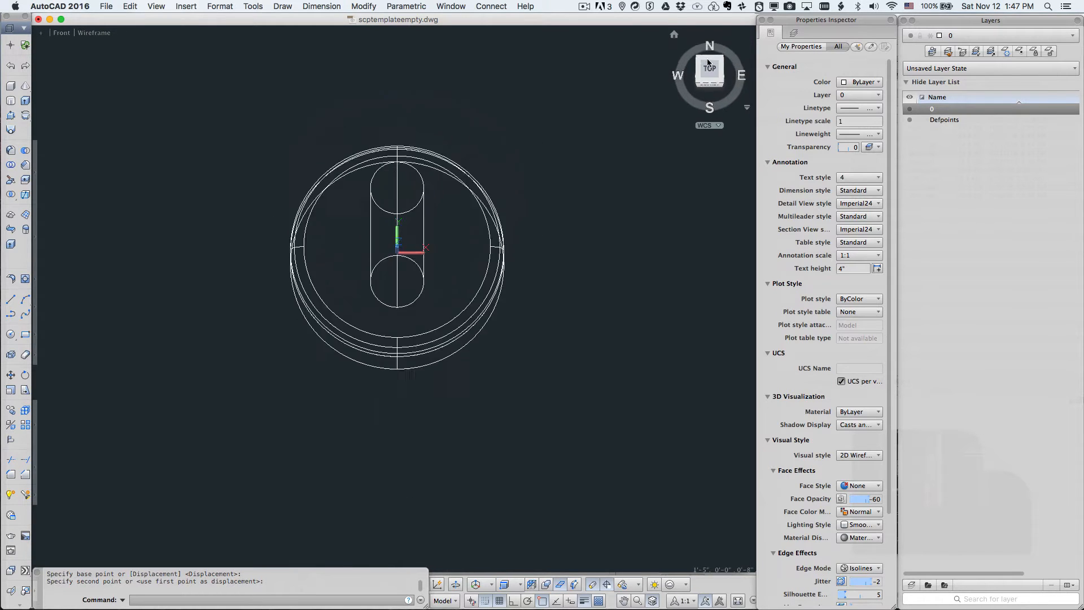
{"action": "left_click", "coordinate": [404, 244]}
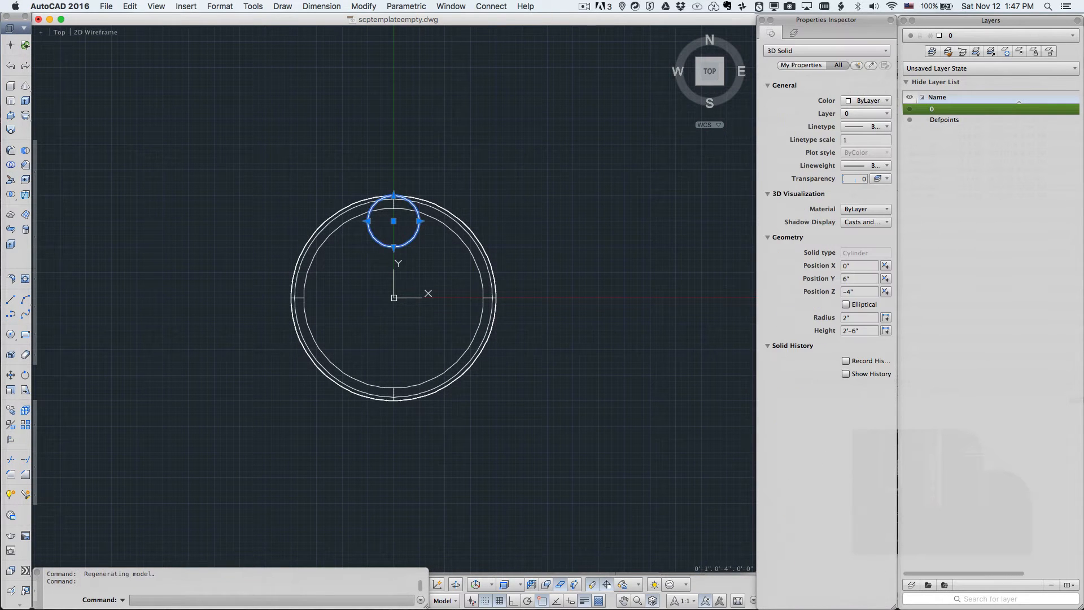
{"action": "left_click", "coordinate": [721, 85]}
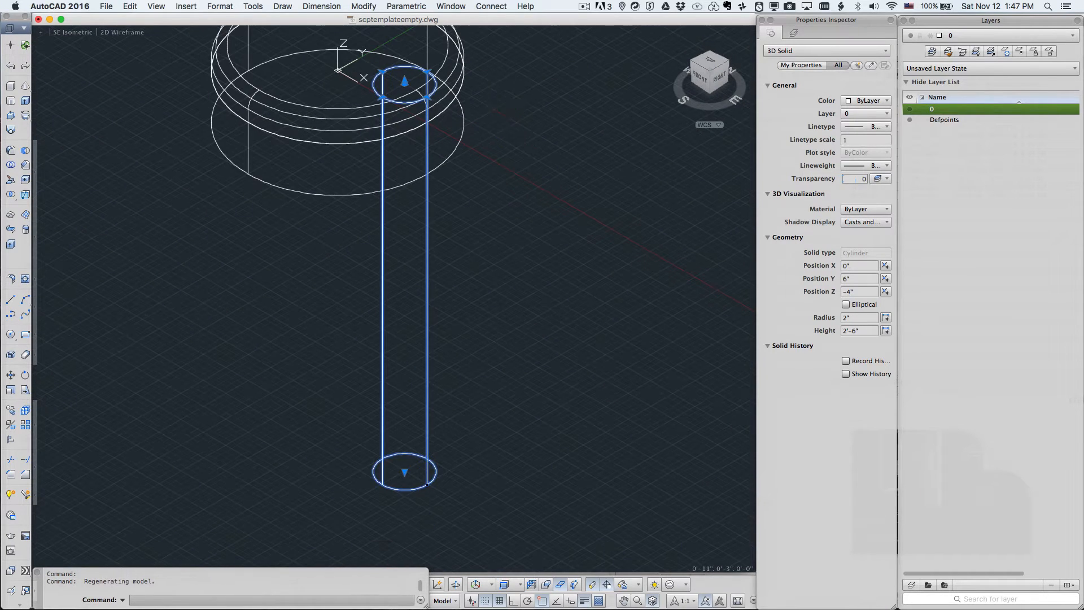
{"action": "type", "text": "3dmove"}
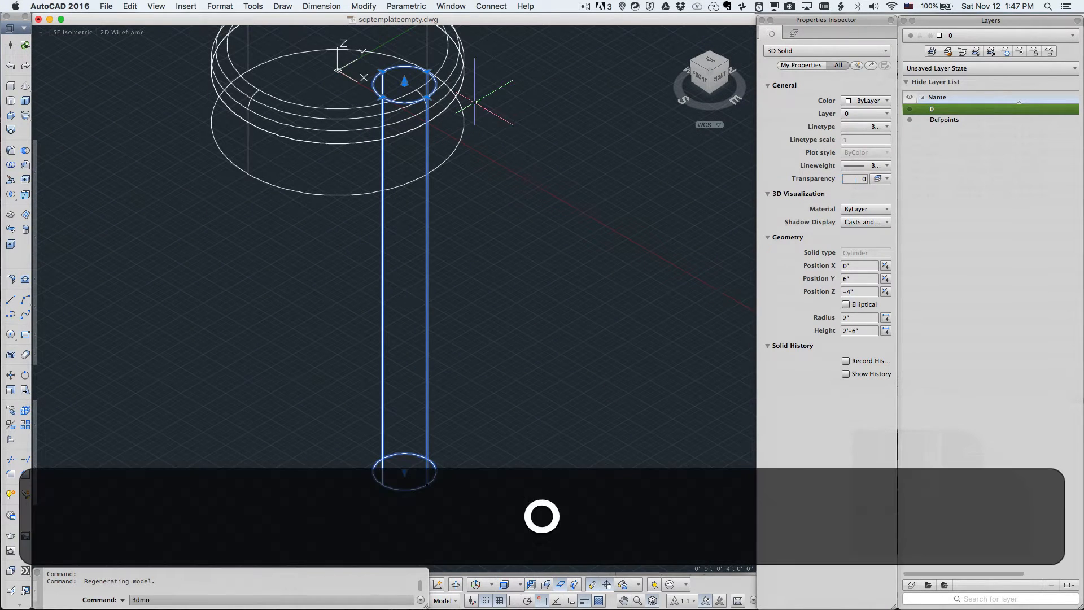
{"action": "key", "text": "Return"}
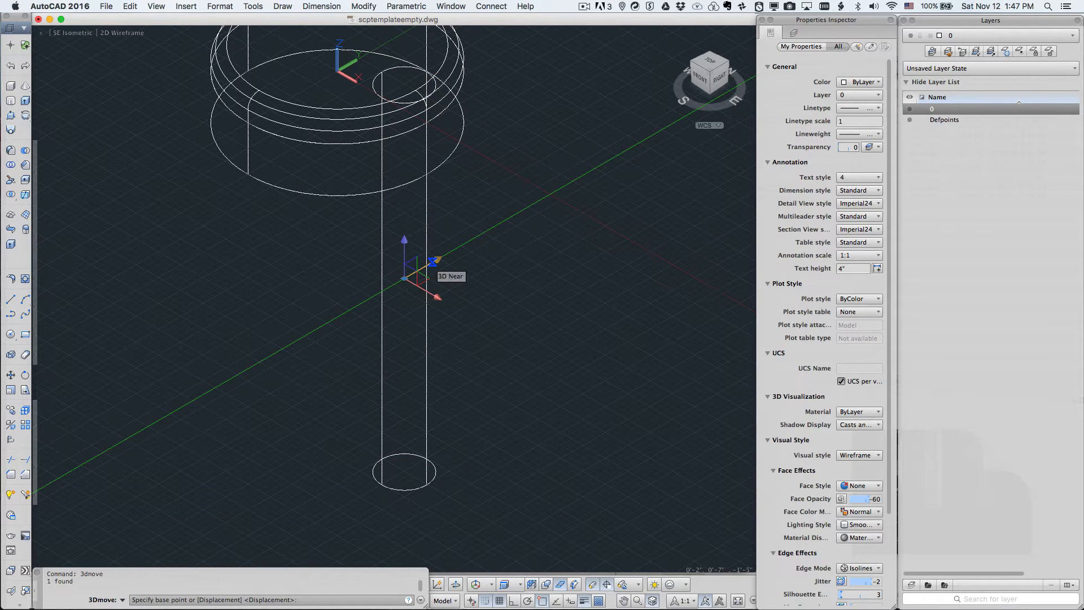
{"action": "left_click", "coordinate": [432, 262]}
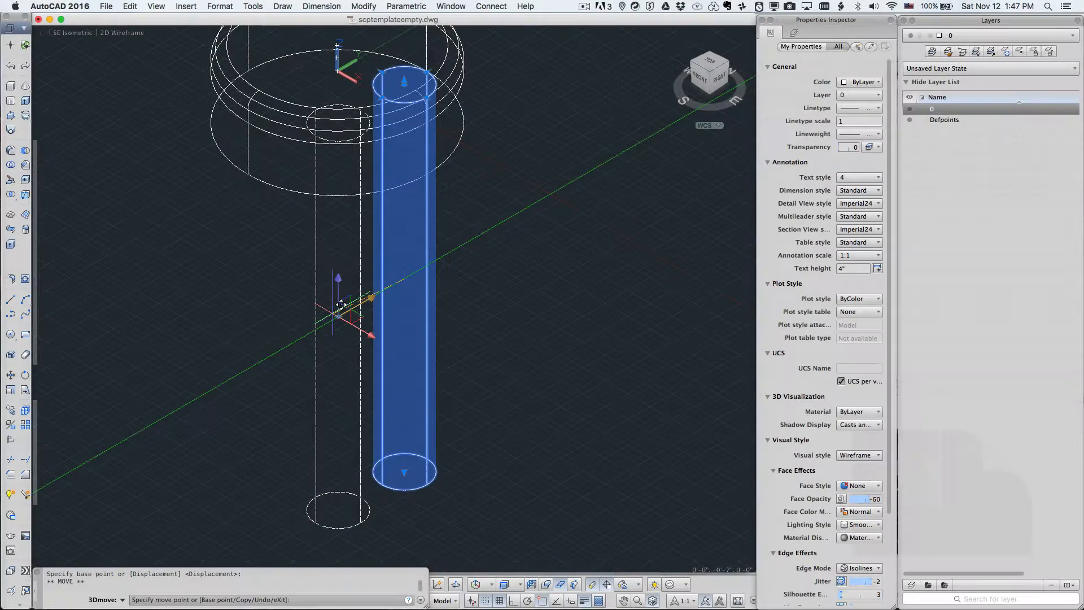
{"action": "left_click", "coordinate": [341, 305]}
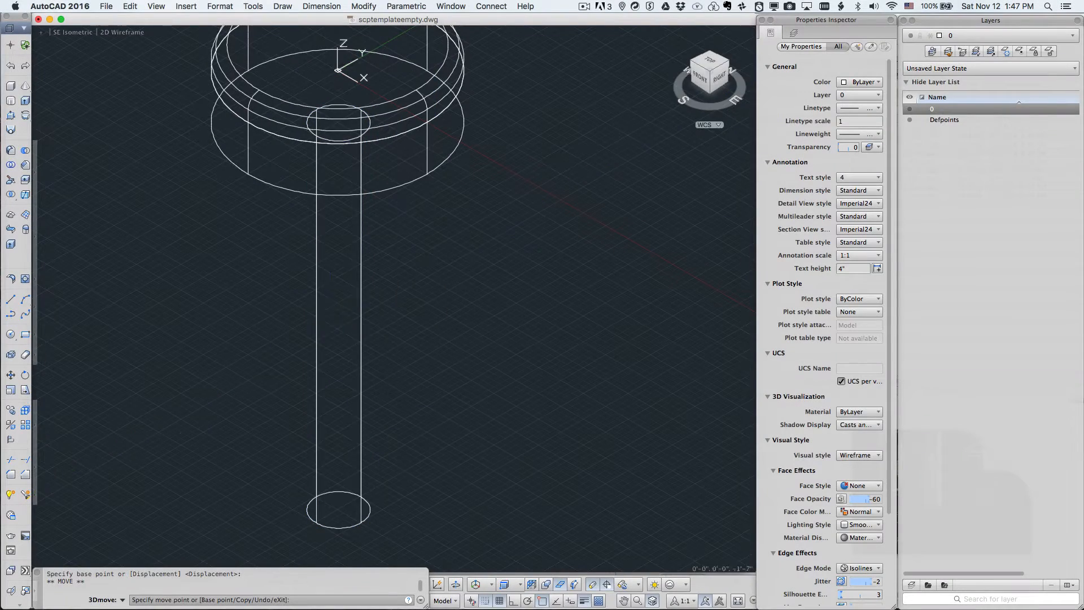
{"action": "left_click", "coordinate": [710, 62]}
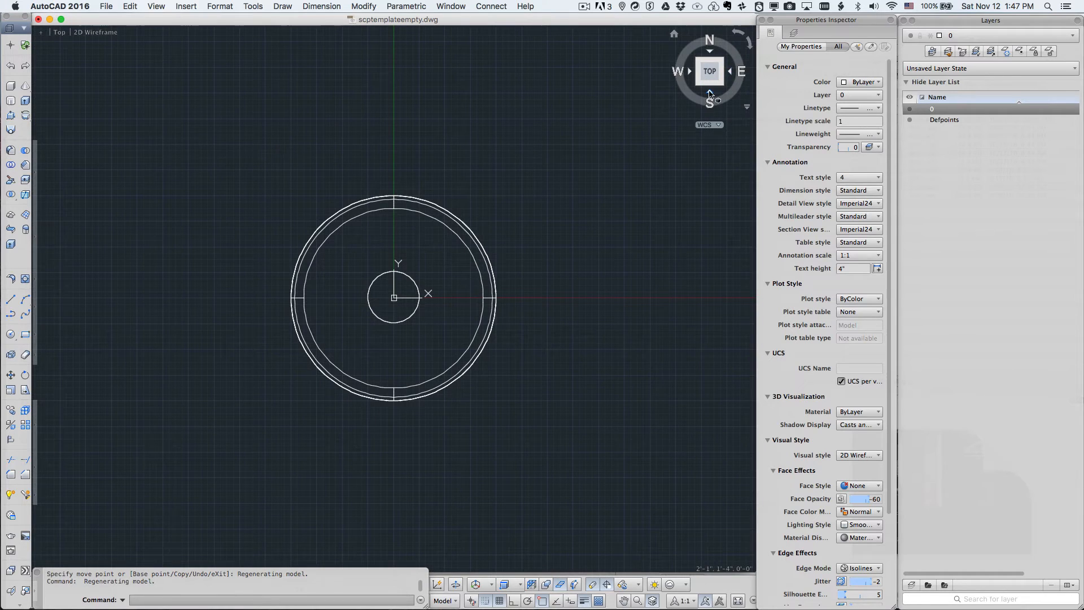
- From the right-side view, zoom in on the stem's lower end and create a new UCS aligned to the current view
{"action": "left_click", "coordinate": [709, 94]}
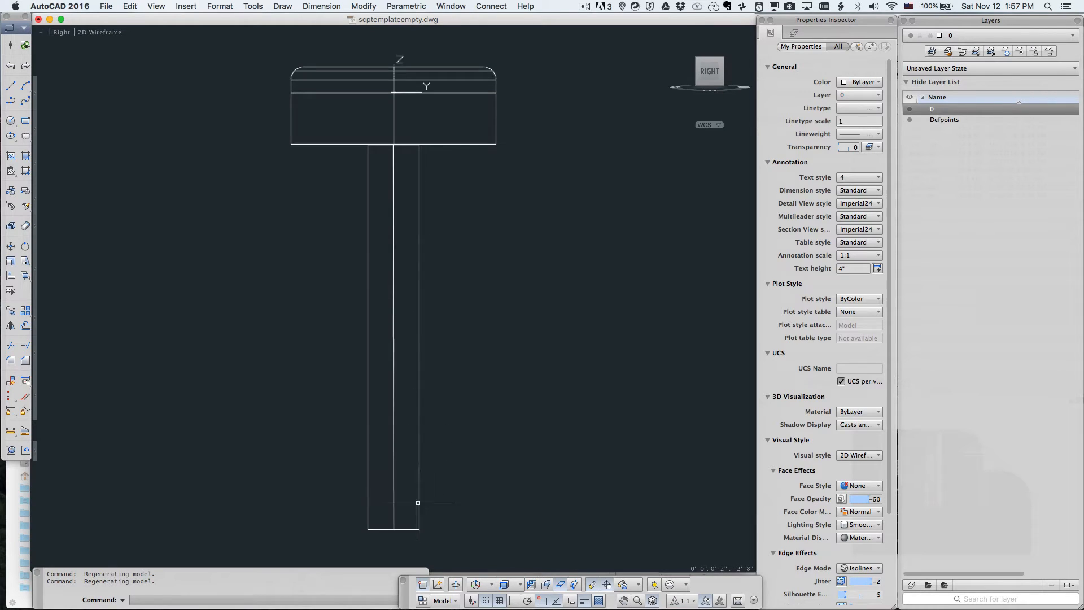
{"action": "scroll", "coordinate": [414, 531], "scroll_direction": "up", "scroll_amount": 5}
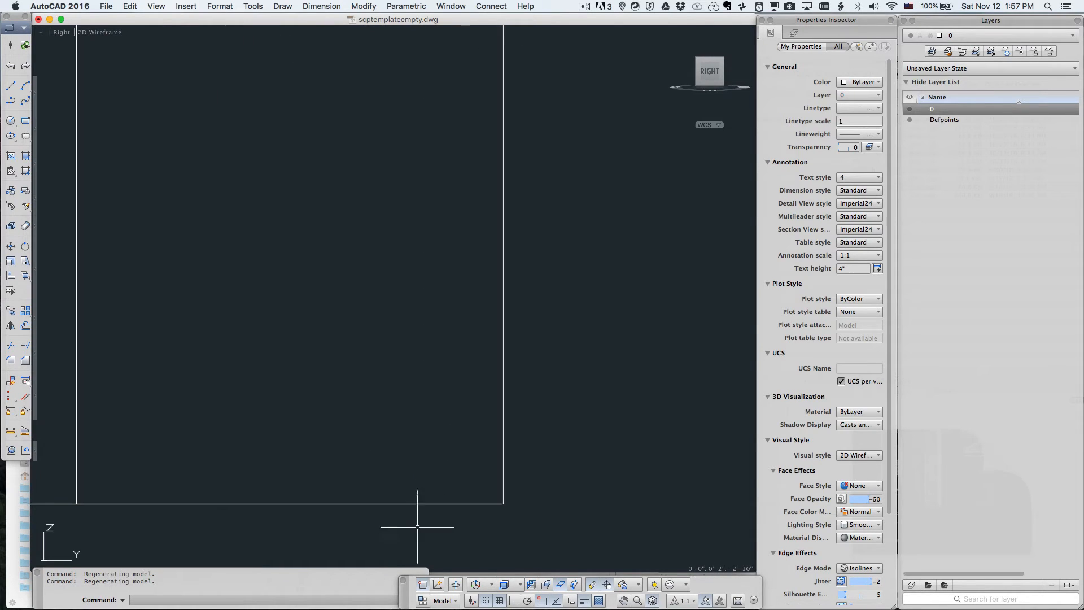
{"action": "mouse_move", "coordinate": [502, 488]}
{"action": "middle_mouse_down"}
{"action": "mouse_move", "coordinate": [400, 429]}
{"action": "mouse_move", "coordinate": [371, 454]}
{"action": "middle_mouse_up"}
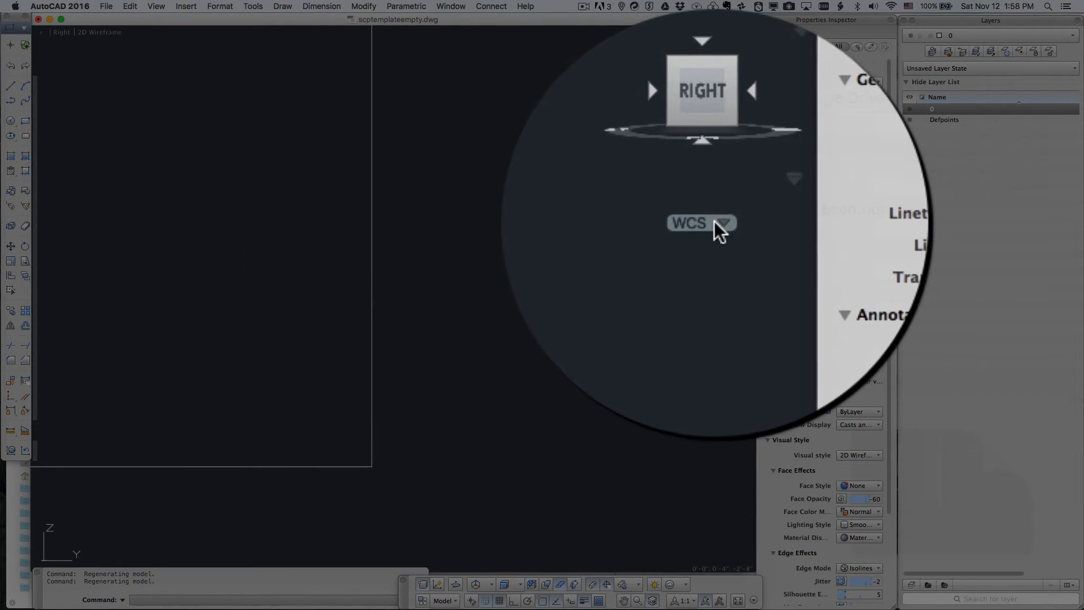
{"action": "left_click", "coordinate": [715, 224]}
{"action": "left_click", "coordinate": [737, 233]}
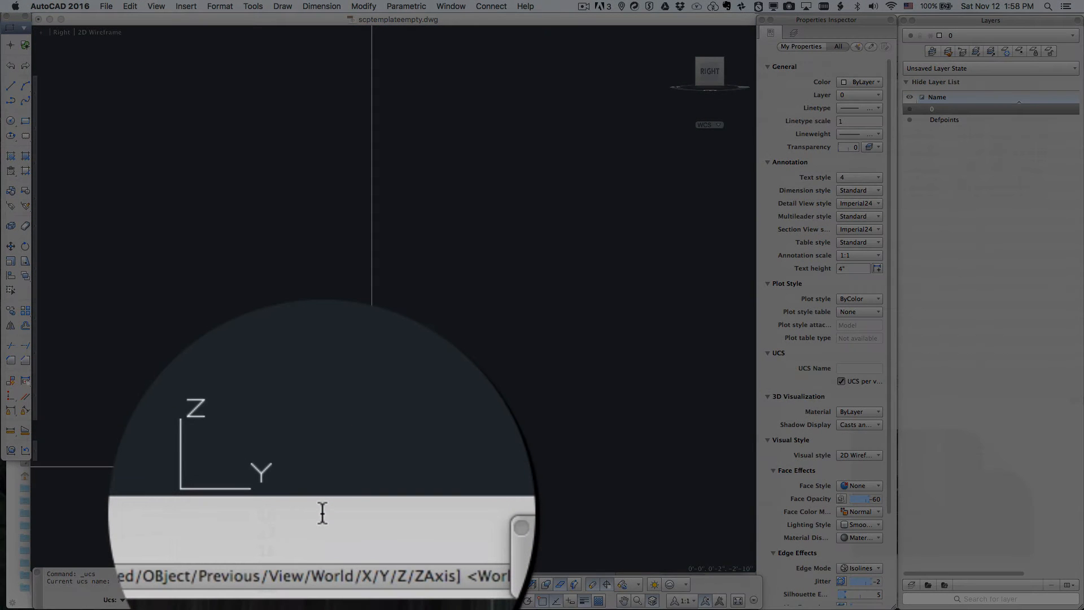
{"action": "type", "text": "v"}
{"action": "key", "text": "Return"}
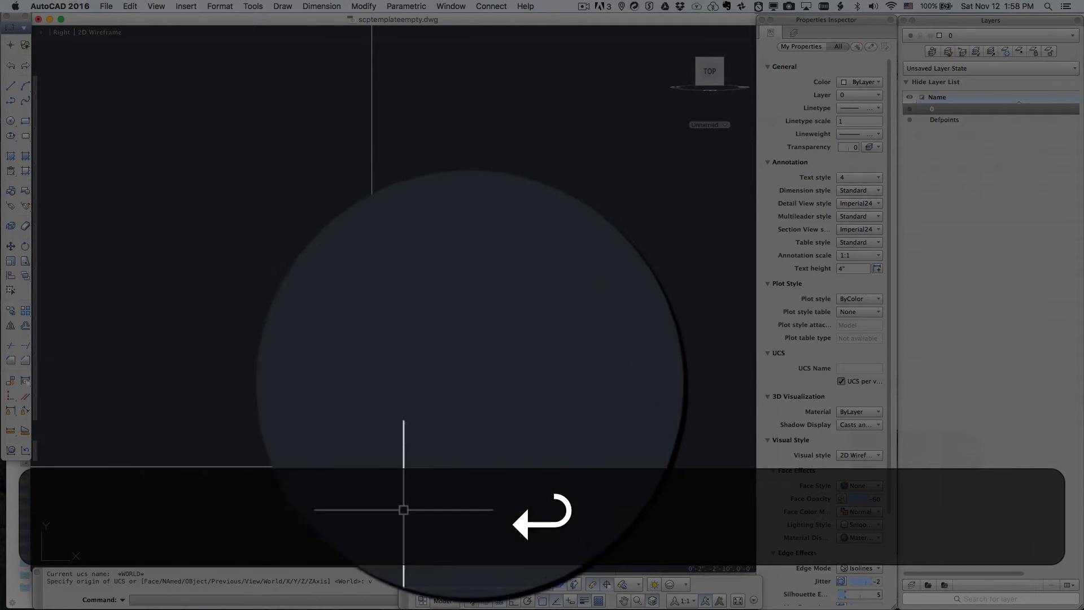
- Start a polyline at the stem's lower outer corner and draw a 3-inch horizontal segment outward from it
{"action": "scroll", "coordinate": [487, 301], "scroll_direction": "down", "scroll_amount": 5}
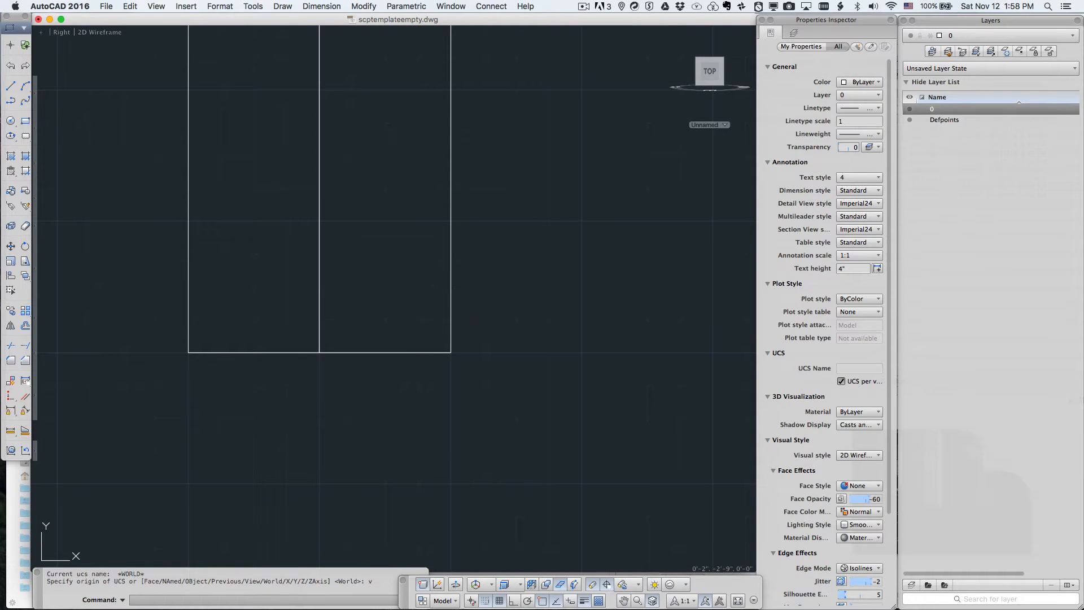
{"action": "middle_click_drag", "start_coordinate": [453, 294], "coordinate": [225, 387]}
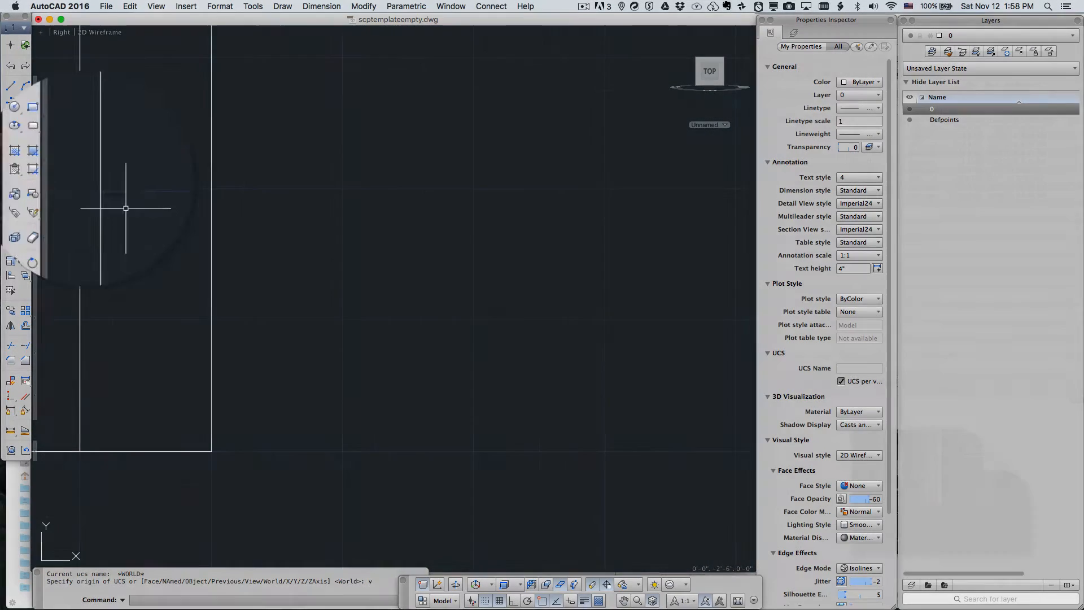
{"action": "left_click", "coordinate": [10, 101]}
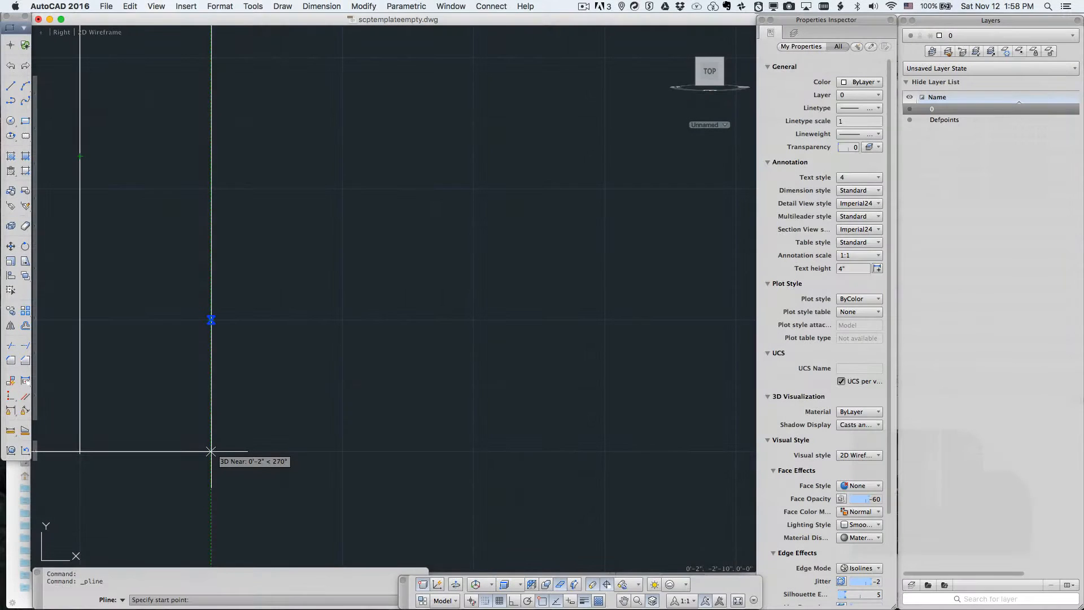
{"action": "left_click", "coordinate": [211, 452]}
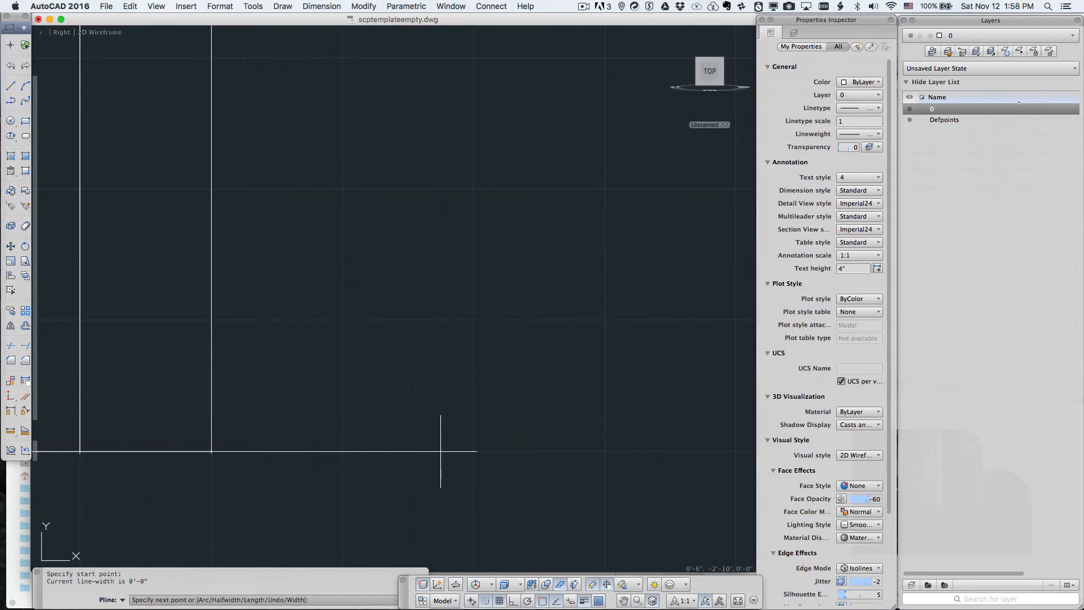
{"action": "type", "text": "3"}
{"action": "key", "text": "Return"}
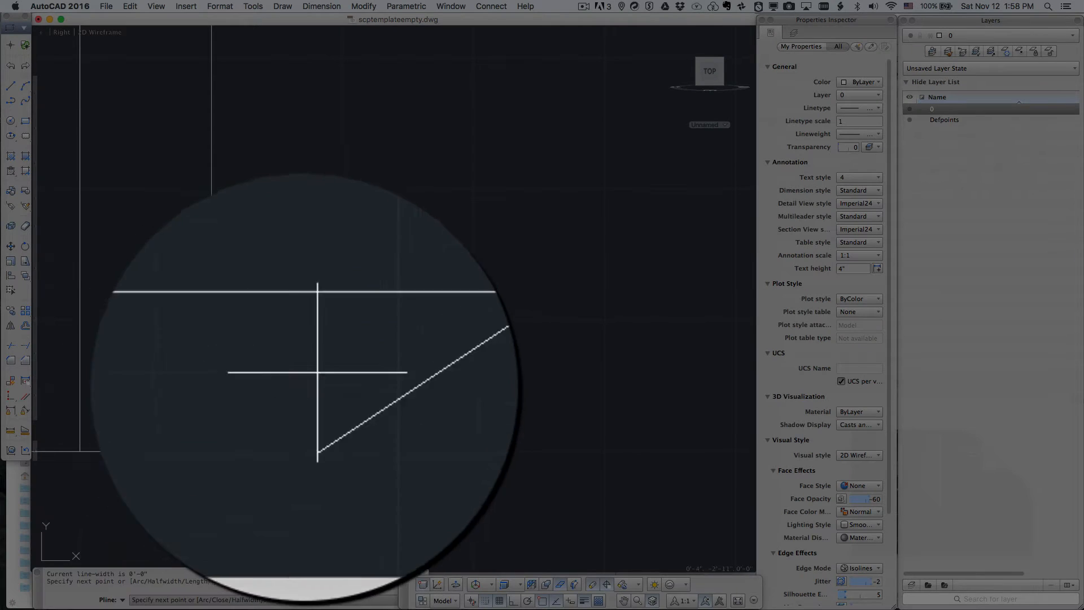
- Continue the polyline with a second-point arc and a tangent reverse arc, grid snap off, ending near the stem about 2 inches above its bottom
{"action": "type", "text": "a"}
{"action": "key", "text": "Return"}
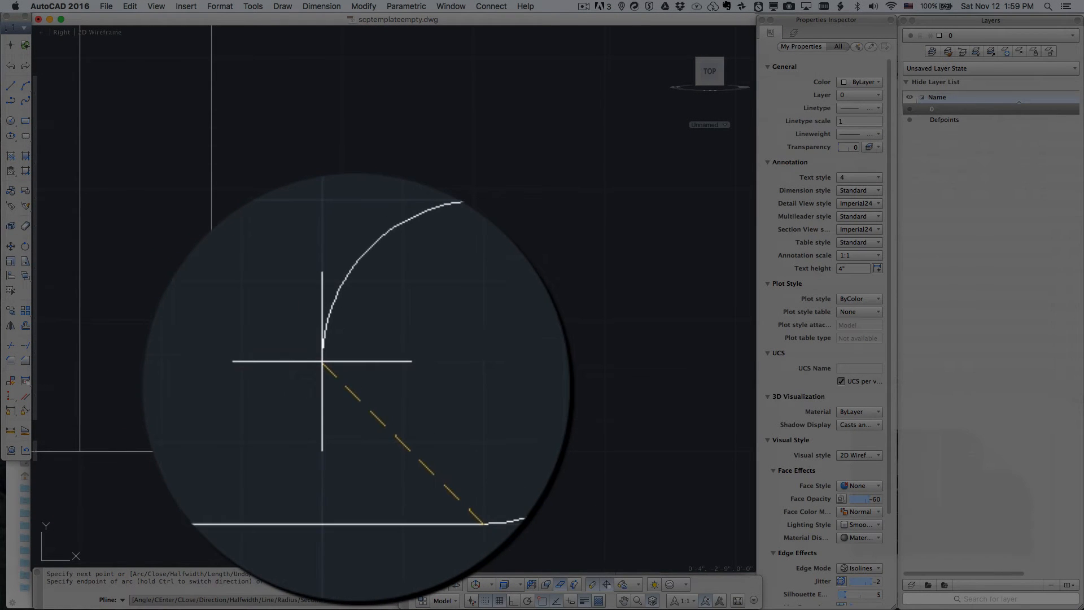
{"action": "type", "text": "s"}
{"action": "key", "text": "Return"}
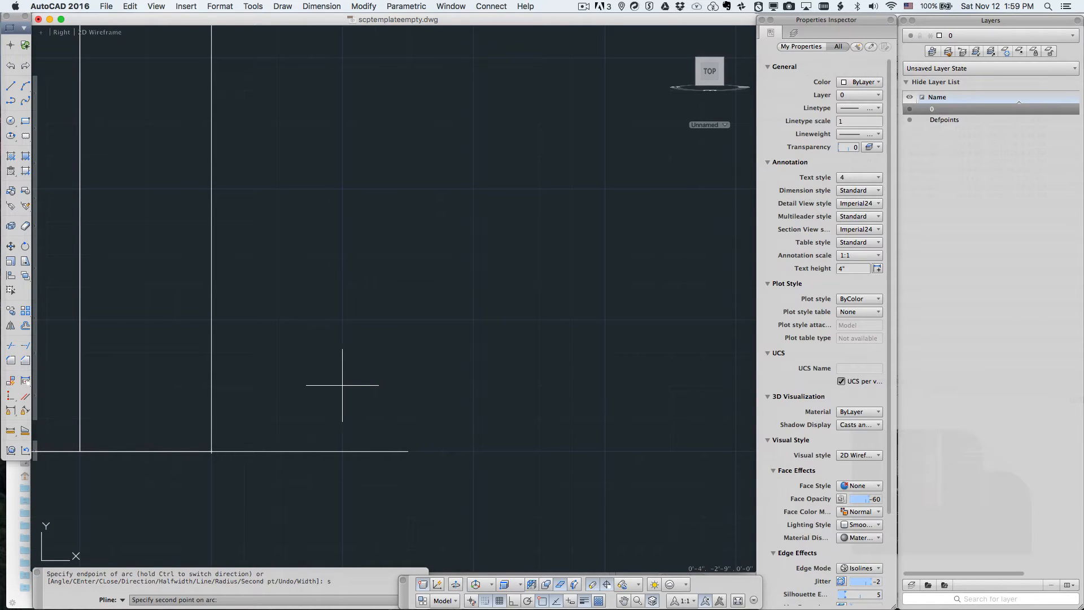
{"action": "left_click", "coordinate": [342, 385]}
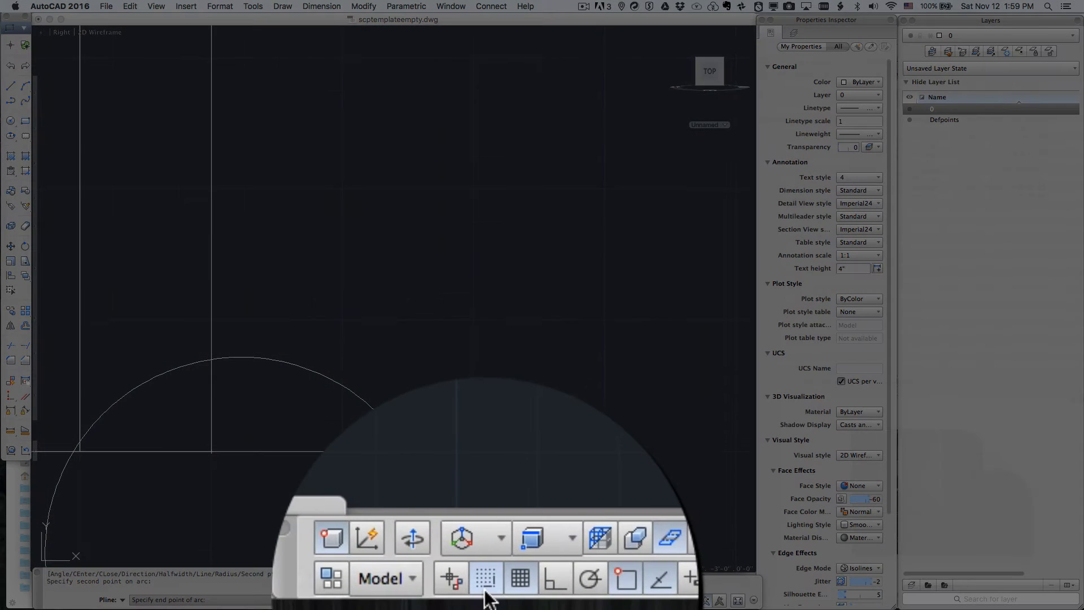
{"action": "left_click", "coordinate": [484, 585]}
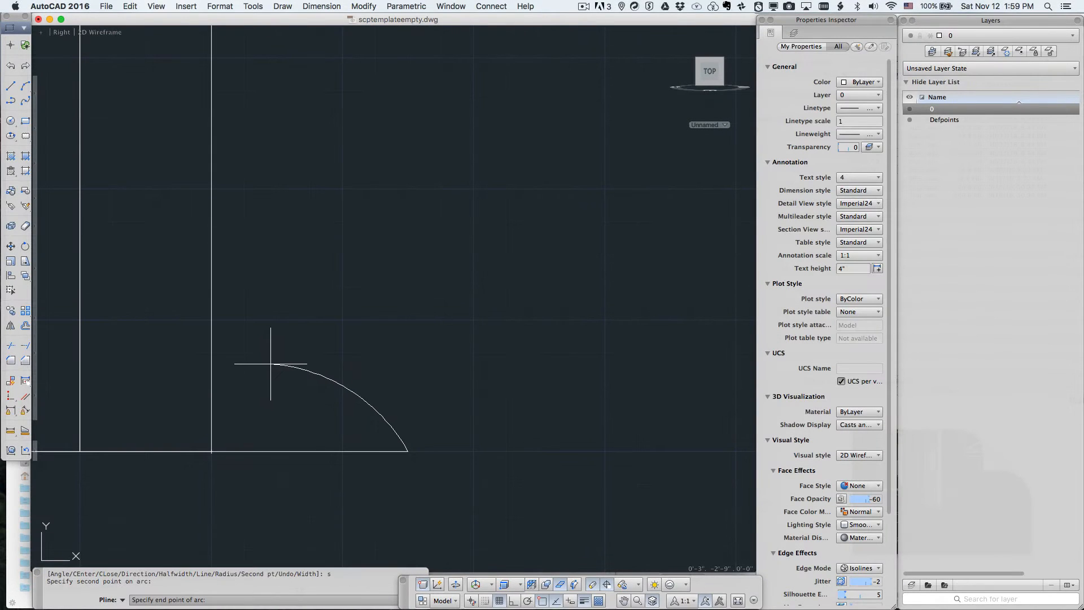
{"action": "left_click", "coordinate": [281, 364]}
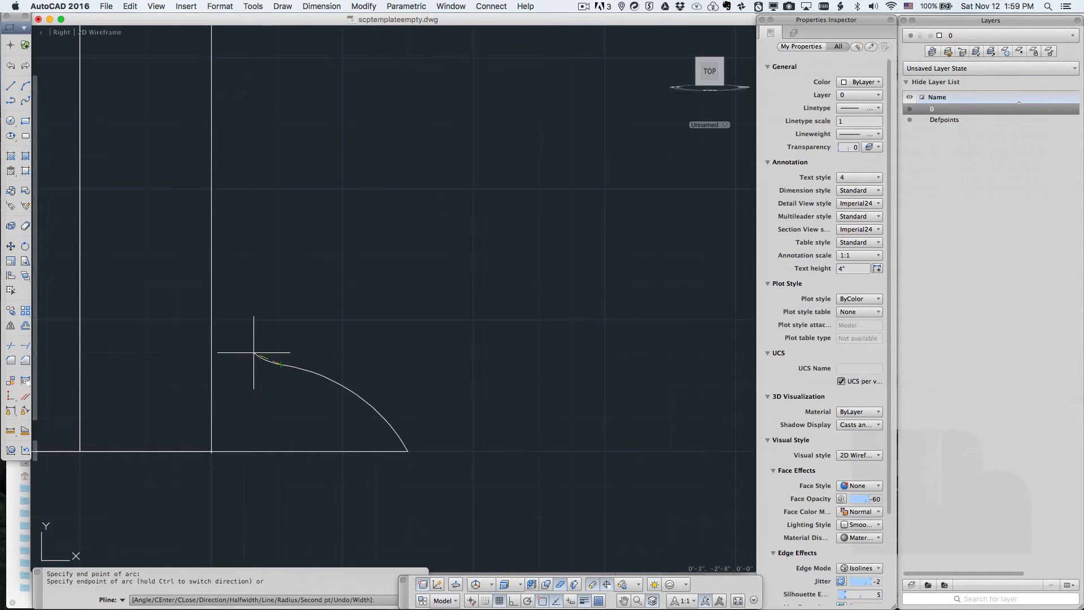
{"action": "left_click", "coordinate": [242, 319]}
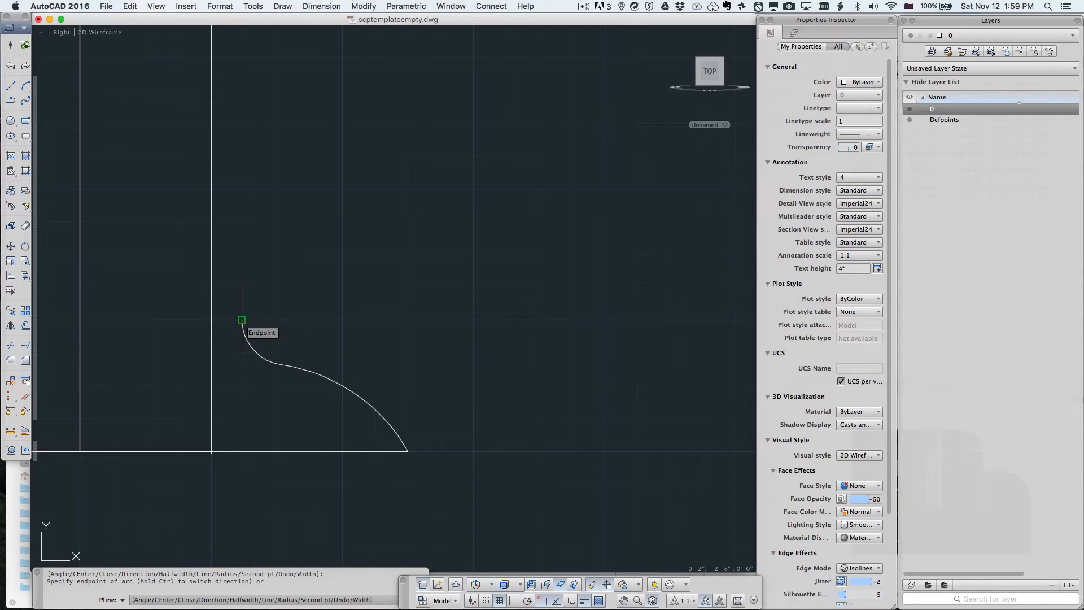
- With grid snap back on, add a straight segment from the arc's end to the stem's edge and close the polyline
{"action": "type", "text": "l"}
{"action": "key", "text": "Return"}
{"action": "left_click", "coordinate": [484, 600]}
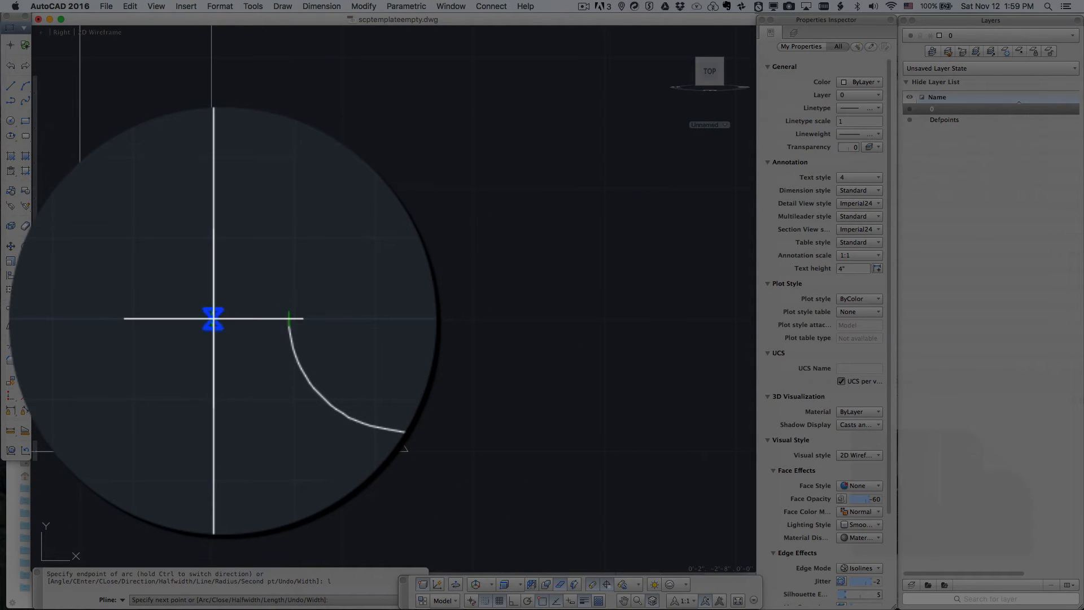
{"action": "left_click", "coordinate": [211, 319]}
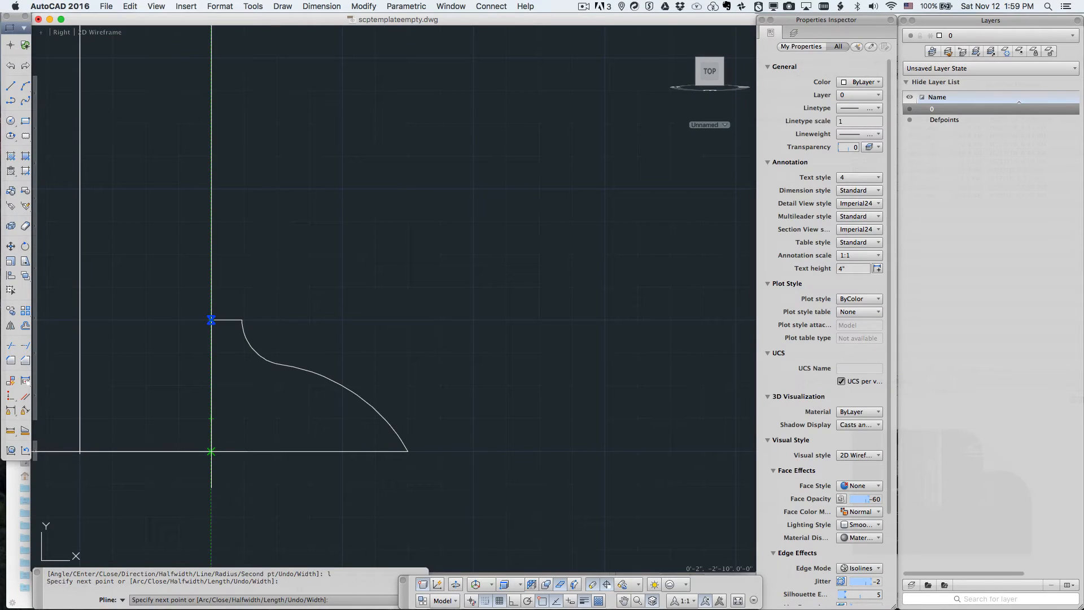
{"action": "type", "text": "c"}
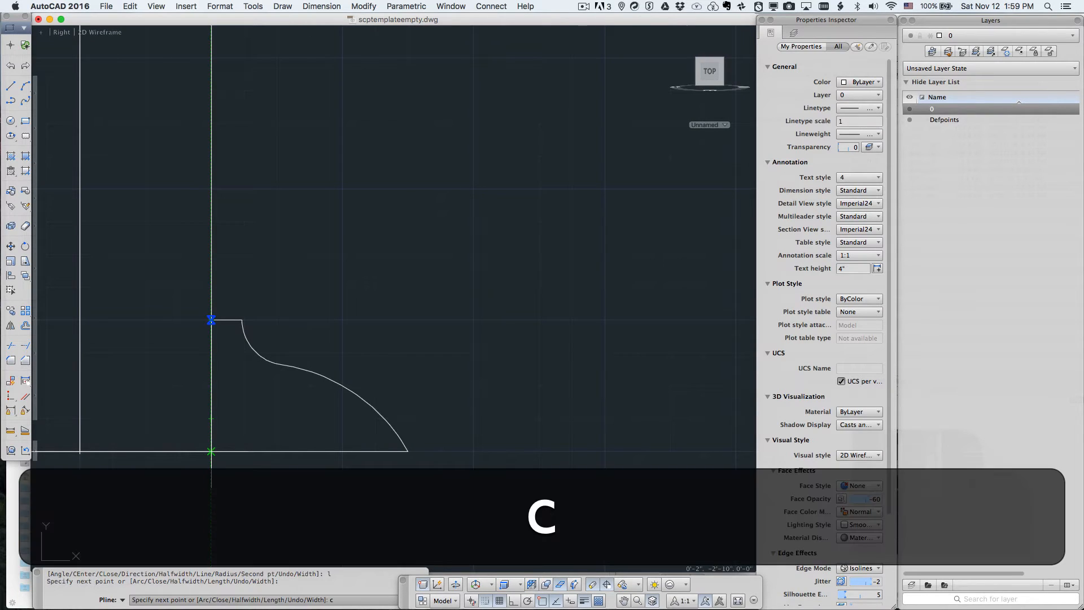
{"action": "key", "text": "Return"}
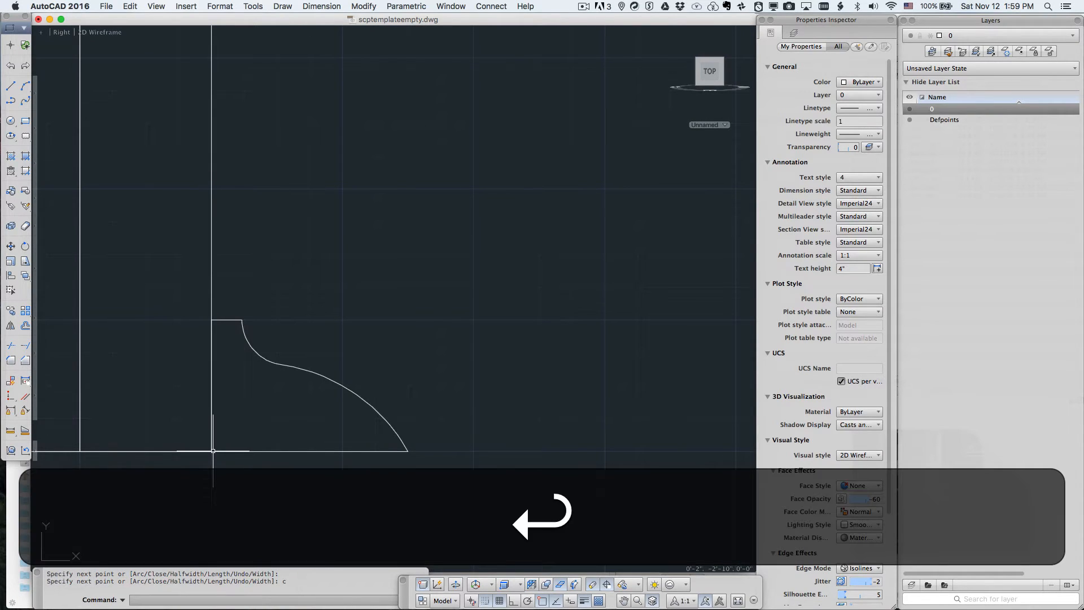
- Select the closed molding profile and restore the coordinate system to WCS
{"action": "left_click", "coordinate": [364, 392]}
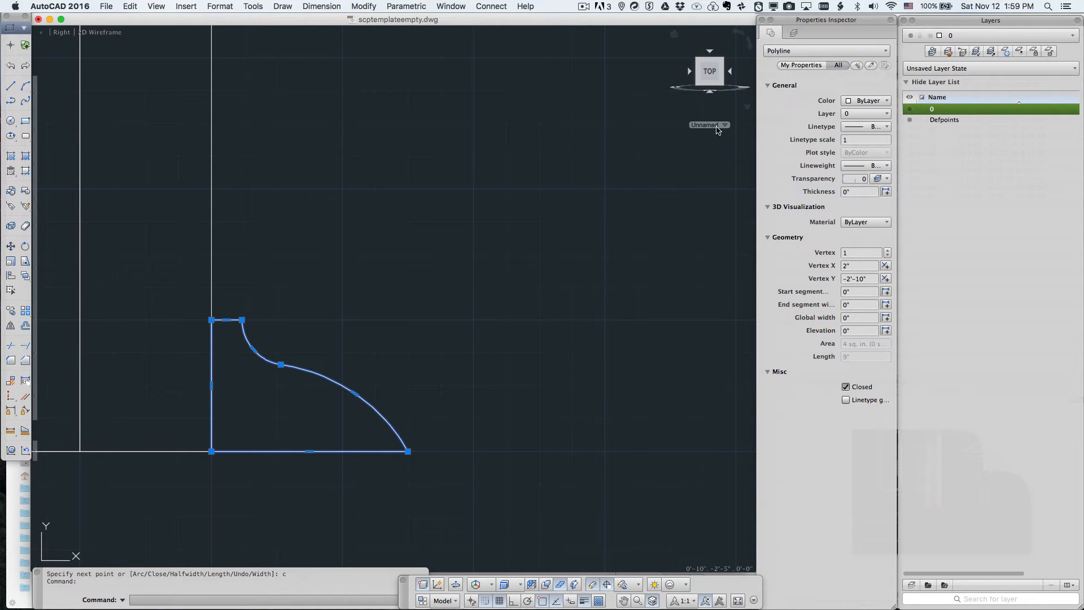
{"action": "left_click", "coordinate": [716, 124]}
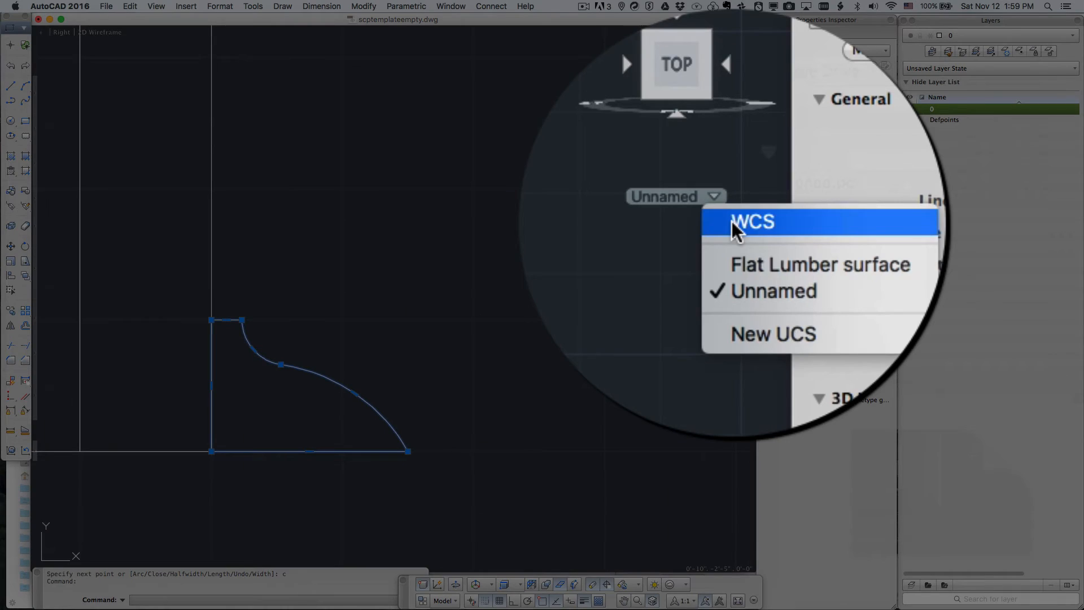
{"action": "left_click", "coordinate": [728, 133]}
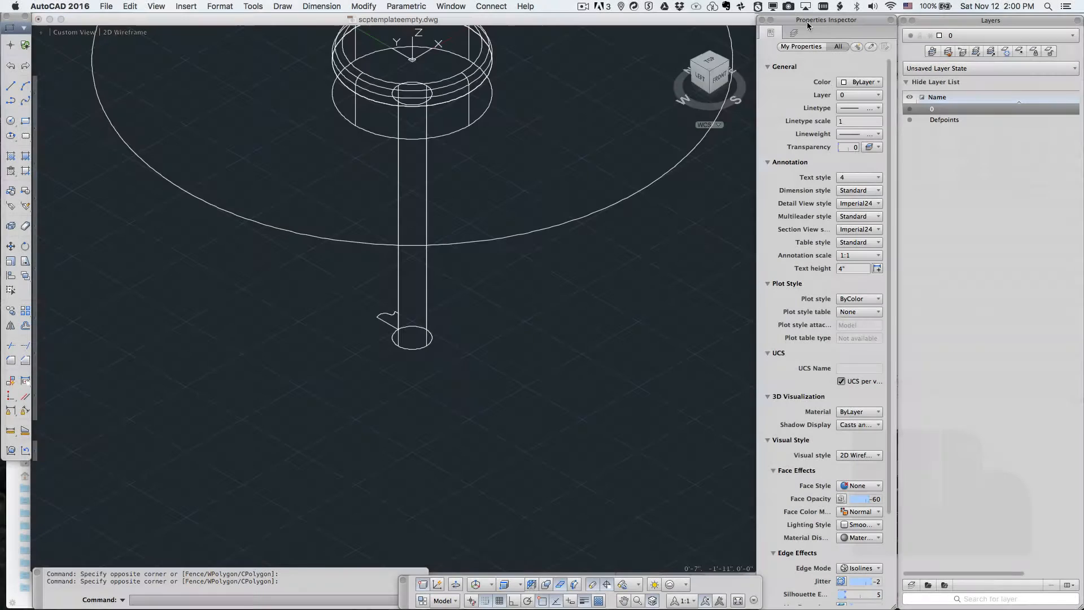
- In the top view, draw a circle of 2-inch radius centred on the thin stem
{"action": "left_click", "coordinate": [705, 63]}
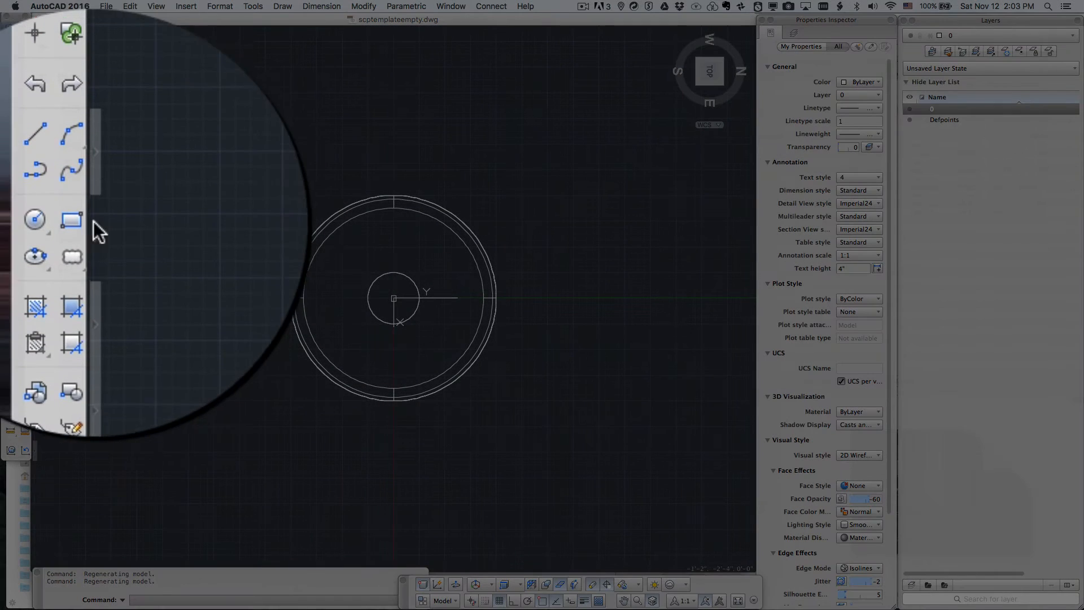
{"action": "left_click", "coordinate": [42, 222]}
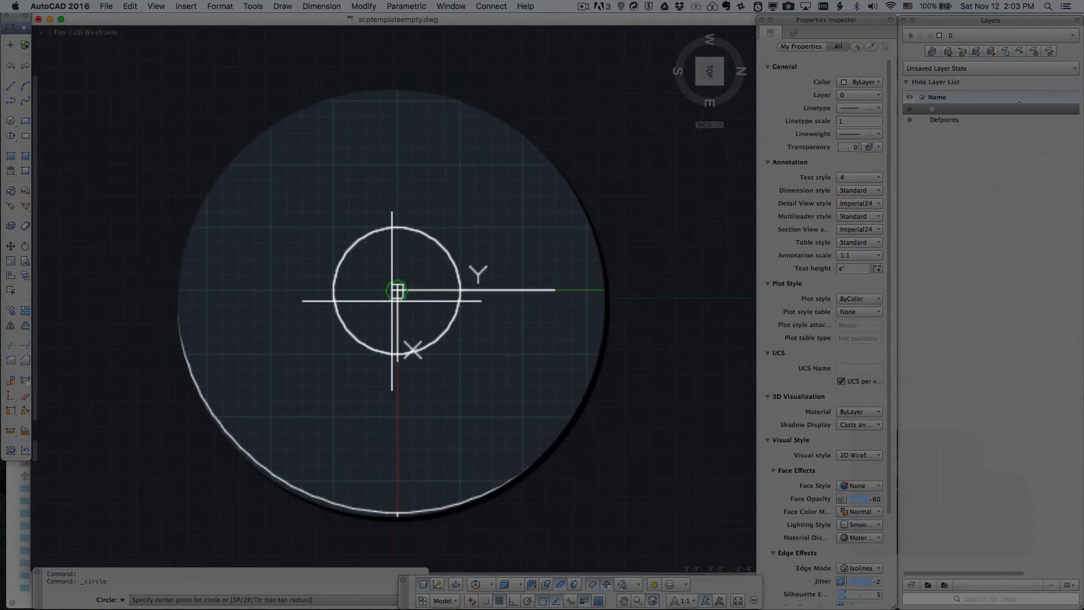
{"action": "left_click", "coordinate": [394, 296]}
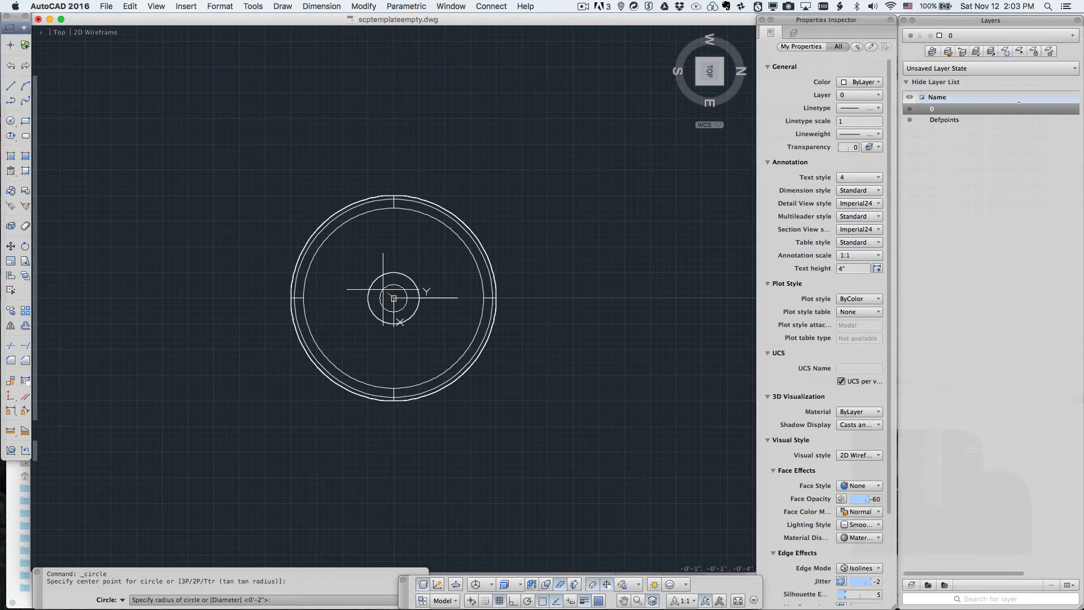
{"action": "type", "text": "2"}
{"action": "key", "text": "Return"}
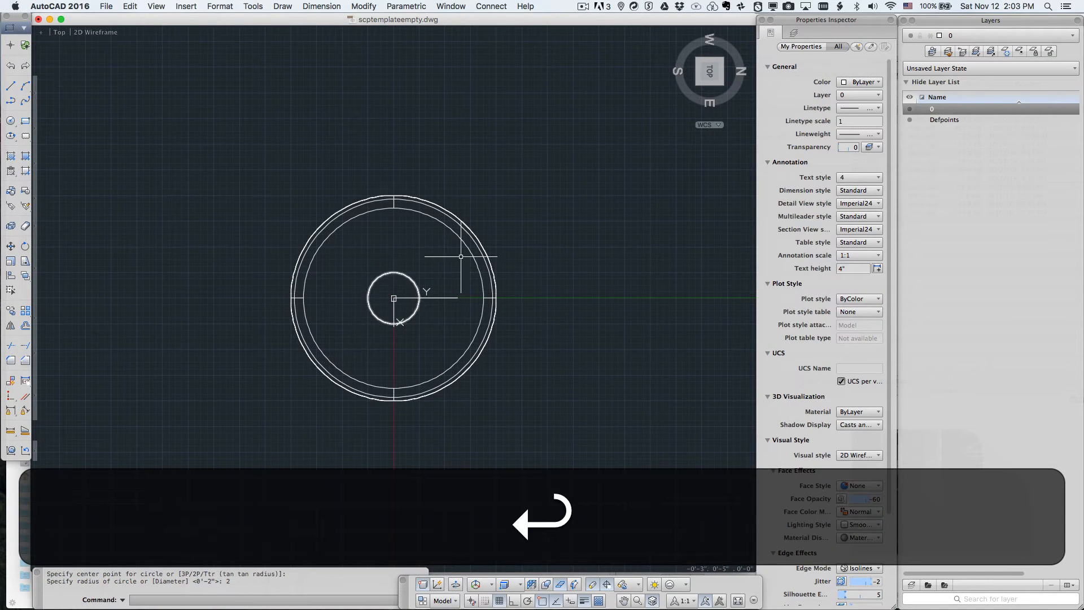
- In an isometric view, use 3DMOVE to move the 2-inch-radius circle from its centre straight down to the stem's lower end
{"action": "left_click", "coordinate": [412, 279]}
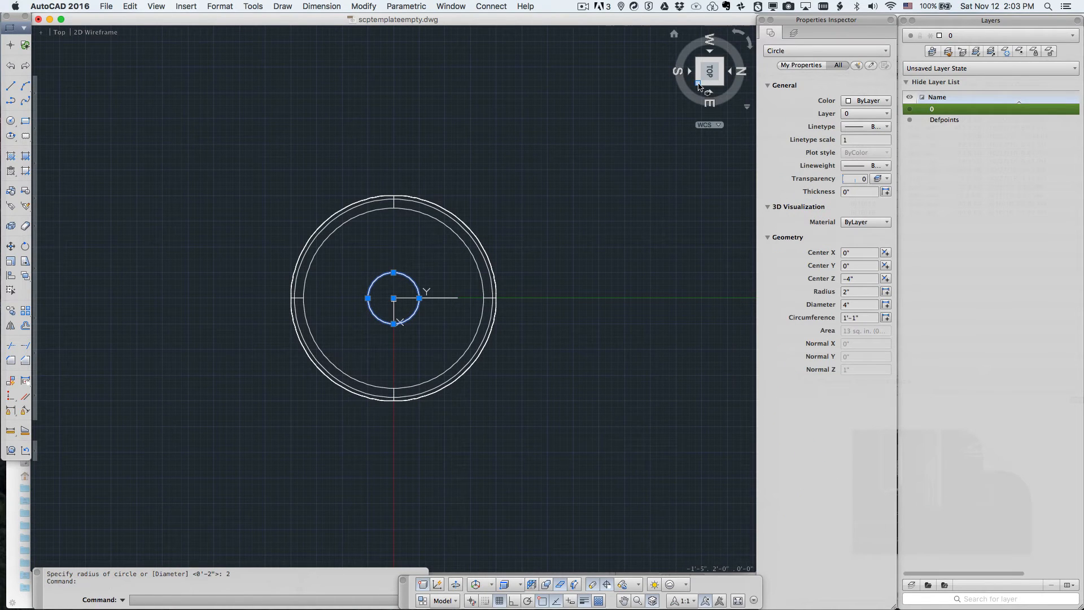
{"action": "left_click", "coordinate": [672, 38]}
{"action": "left_click", "coordinate": [691, 77]}
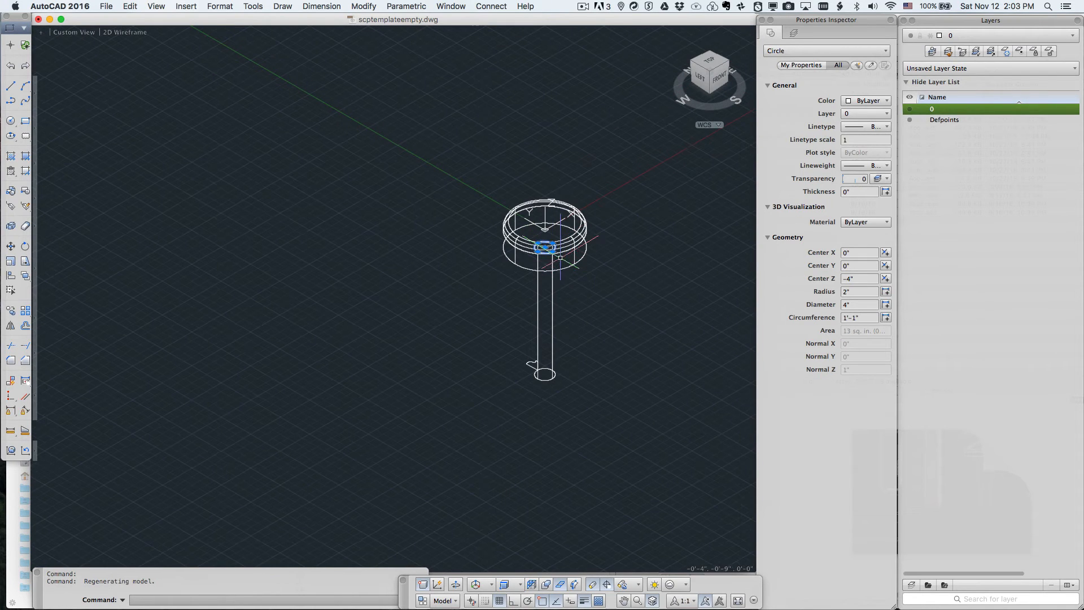
{"action": "scroll", "coordinate": [553, 259], "scroll_direction": "up", "scroll_amount": 4}
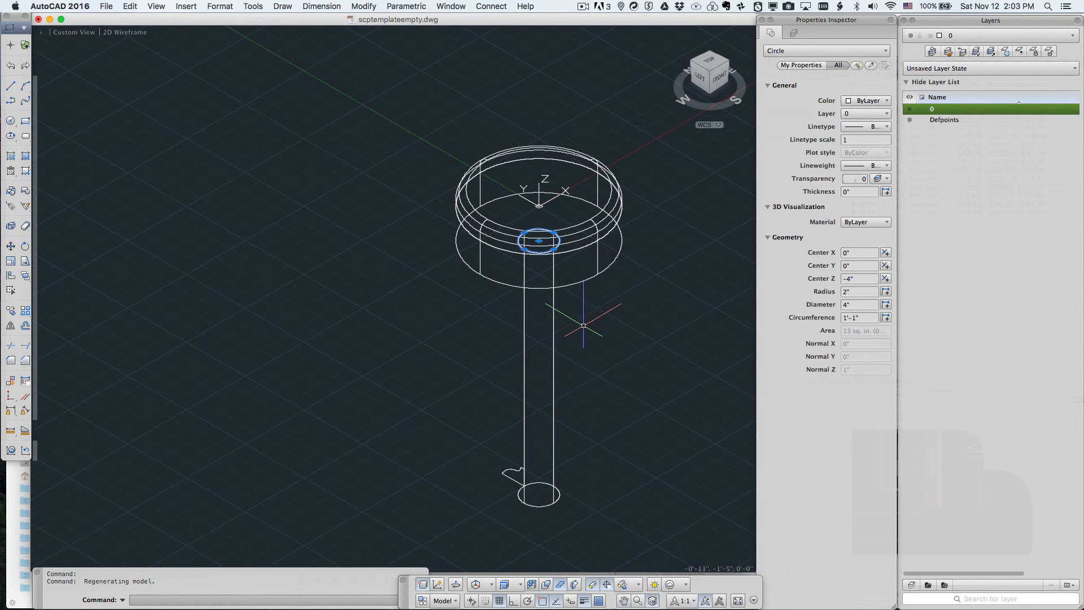
{"action": "middle_click_drag", "start_coordinate": [578, 317], "coordinate": [448, 322]}
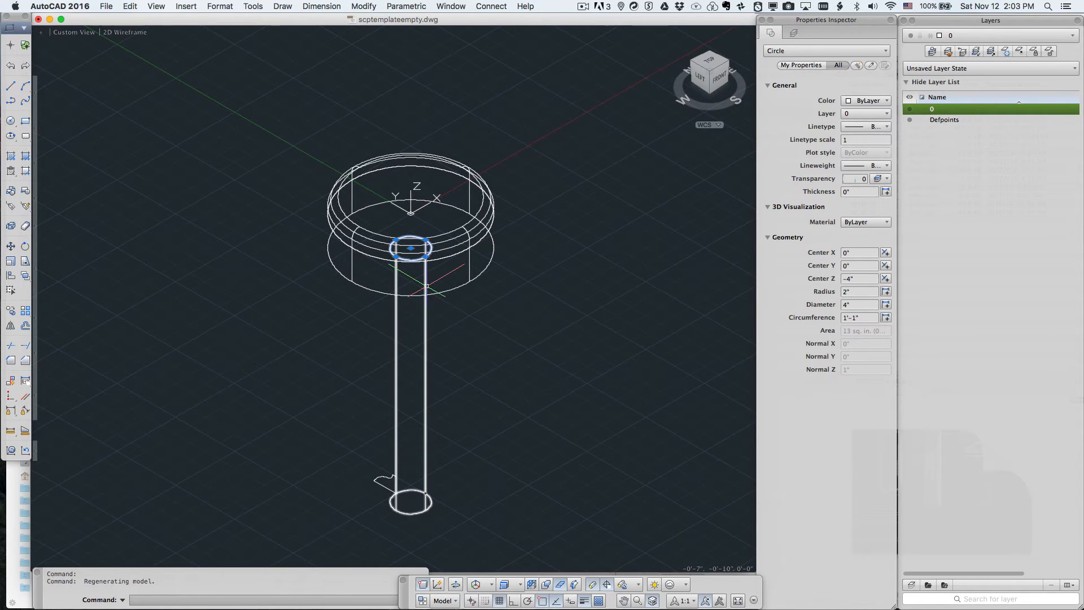
{"action": "type", "text": "3dmove"}
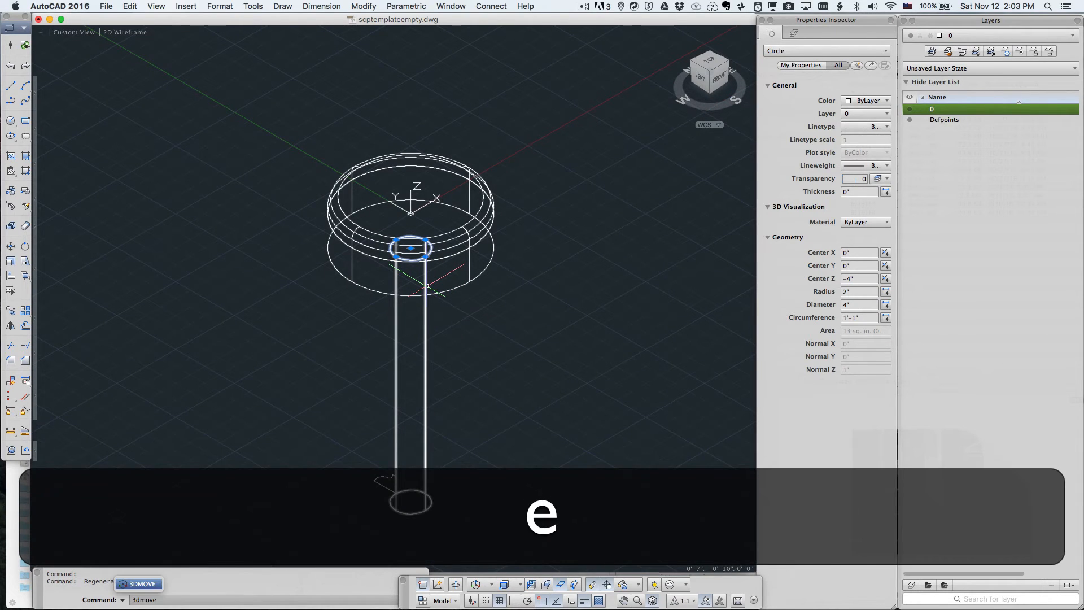
{"action": "key", "text": "Return"}
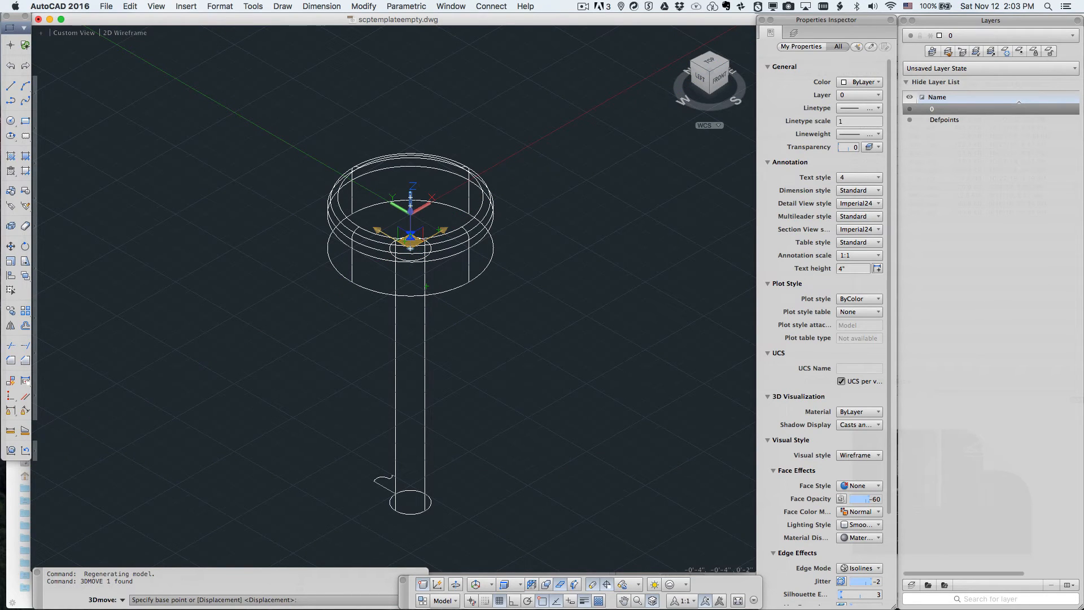
{"action": "left_click", "coordinate": [410, 248]}
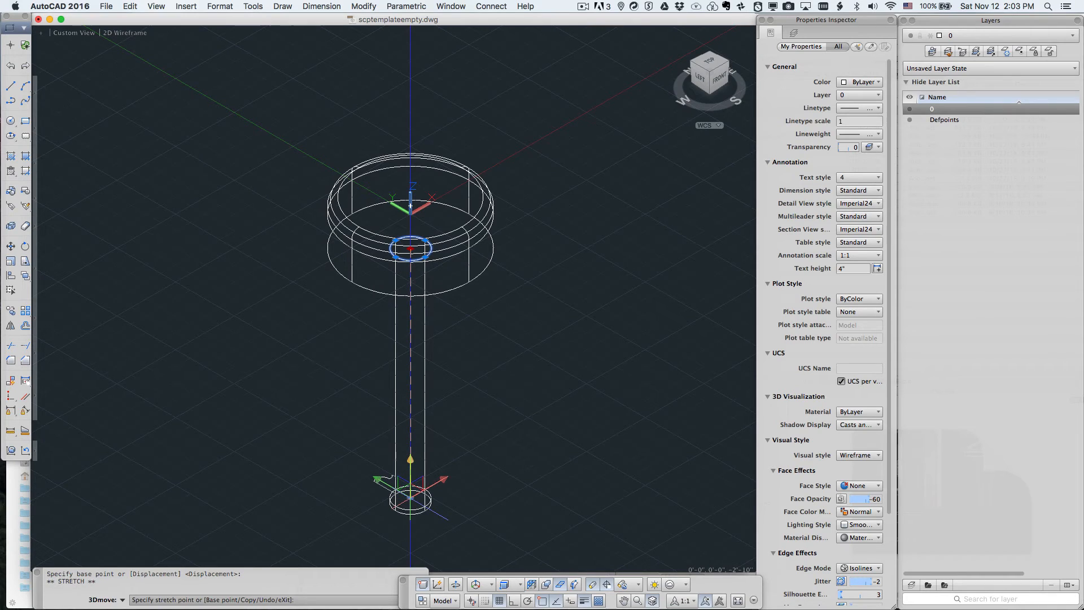
{"action": "left_click", "coordinate": [410, 498]}
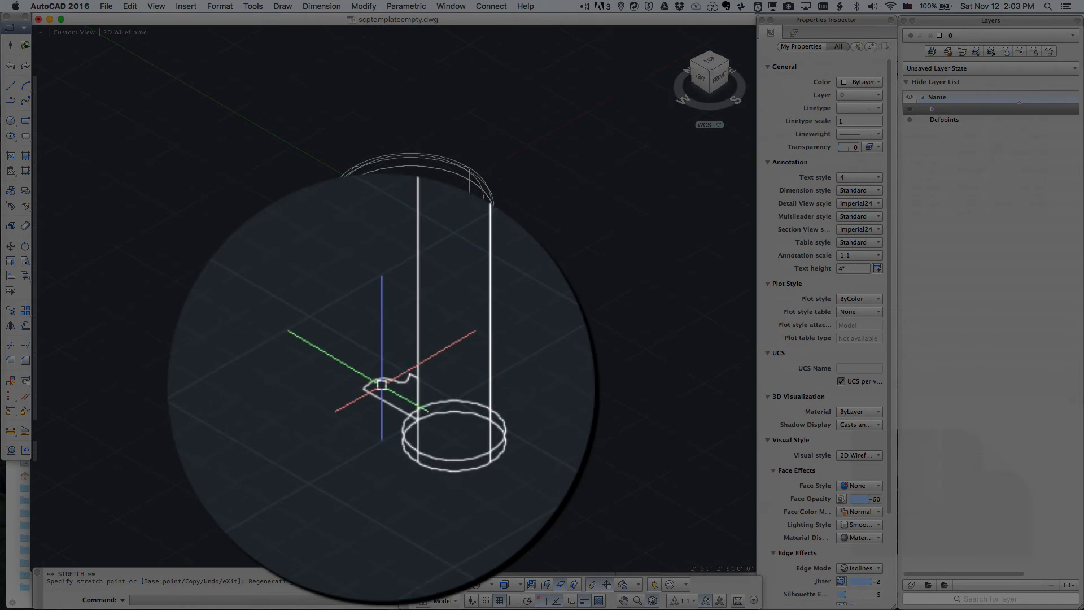
- Sweep the closed molding profile along the 2-inch-radius circle at the stem's lower end
{"action": "scroll", "coordinate": [410, 385], "scroll_direction": "up", "scroll_amount": 5}
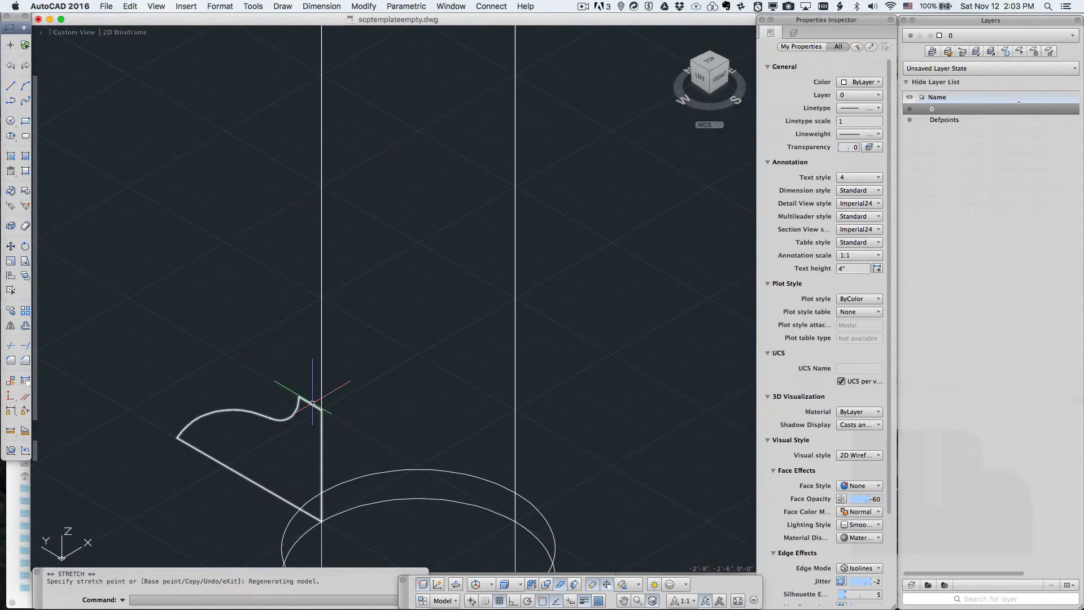
{"action": "middle_click_drag", "start_coordinate": [313, 385], "coordinate": [286, 215]}
{"action": "type", "text": "sweep"}
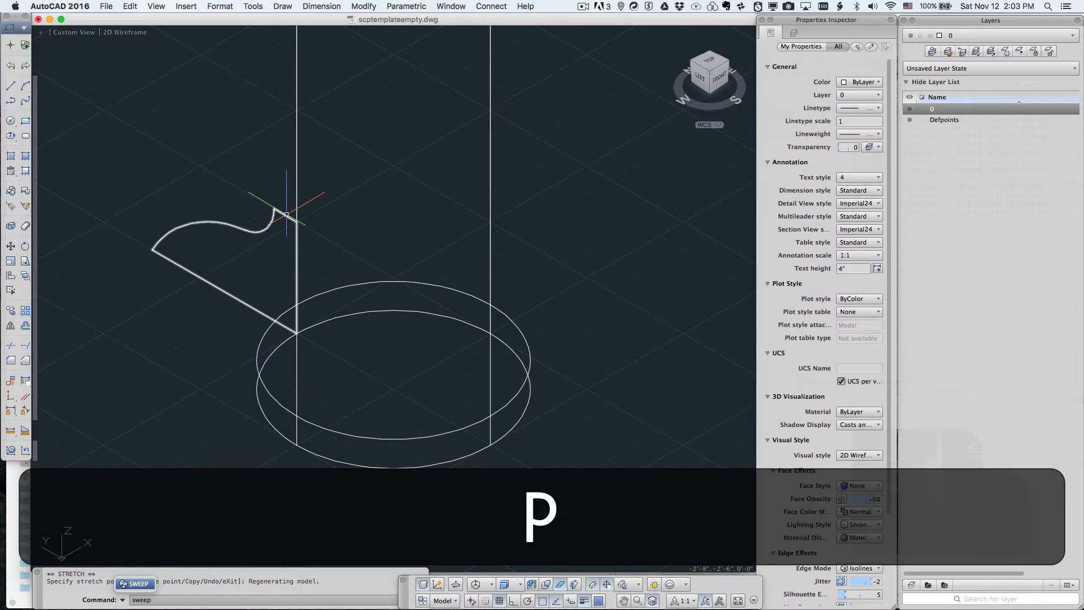
{"action": "key", "text": "Return"}
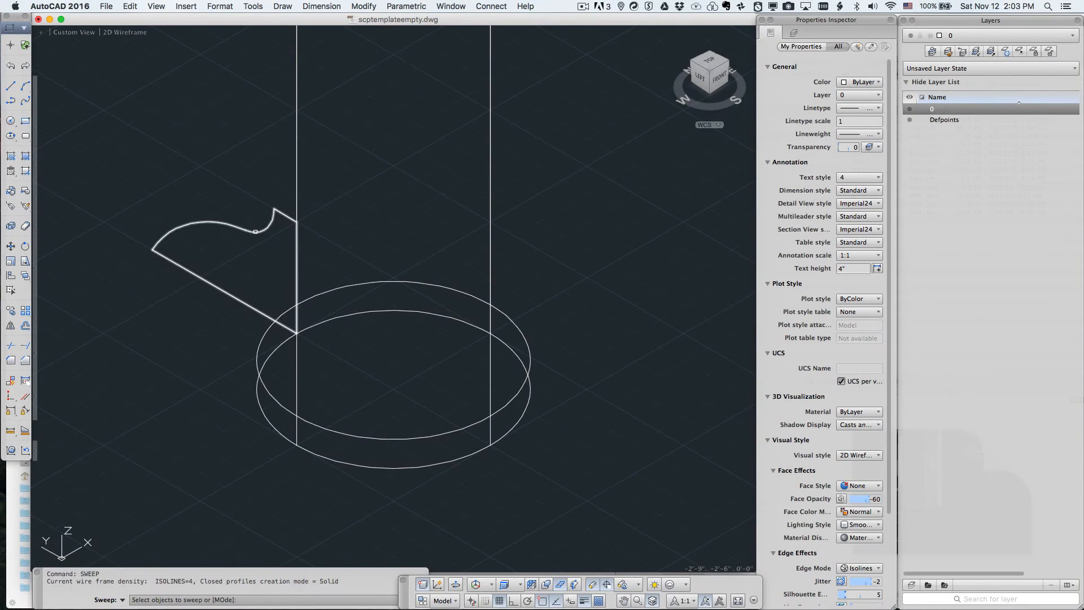
{"action": "left_click", "coordinate": [255, 232]}
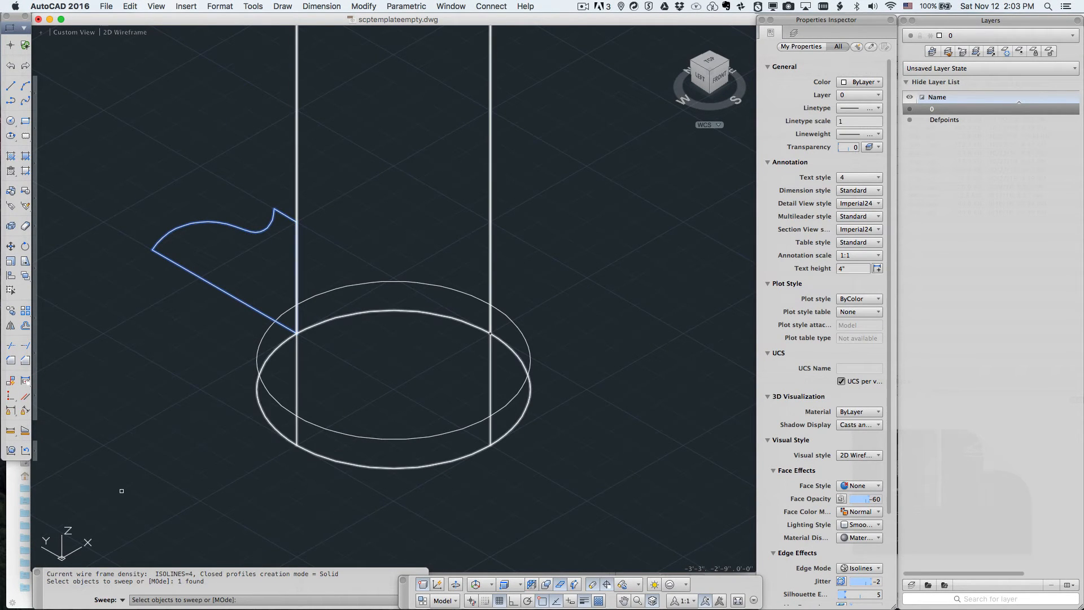
{"action": "key", "text": "Return"}
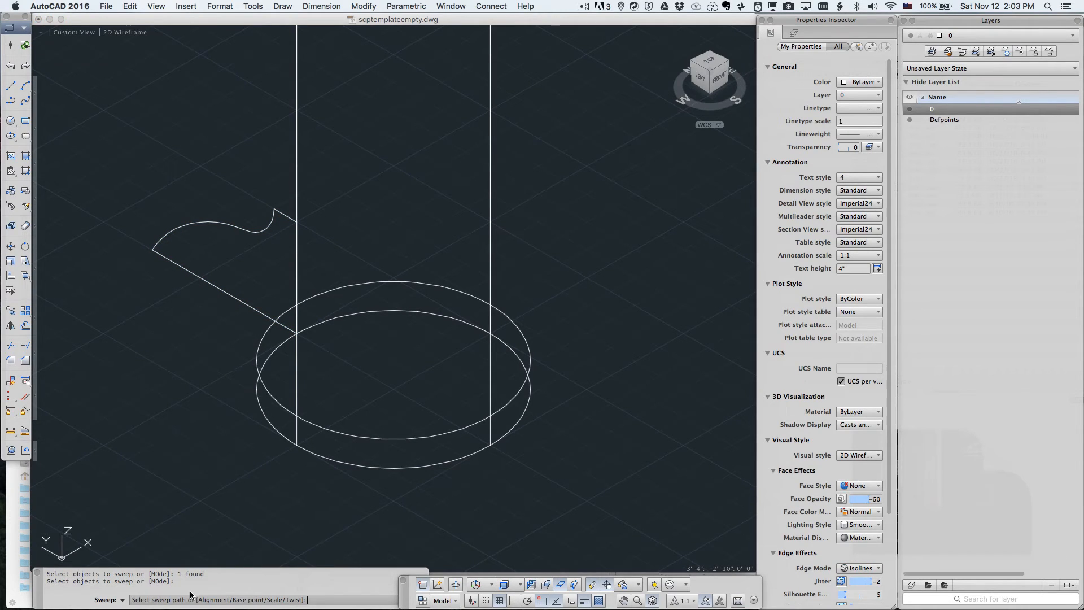
{"action": "left_click", "coordinate": [260, 345]}
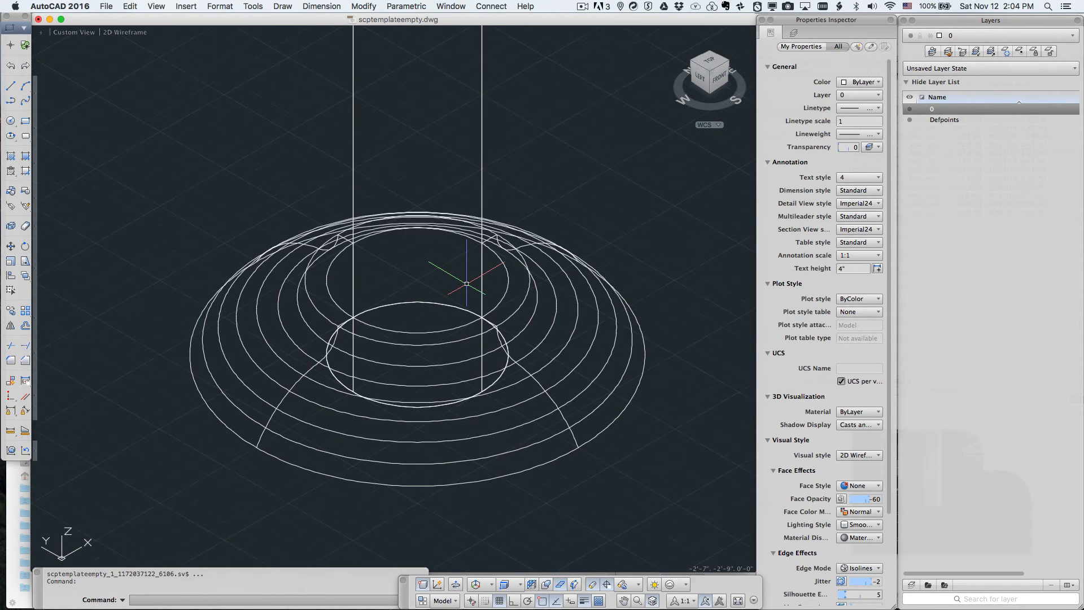
- Set the visual style of the whole model to Shaded
{"action": "scroll", "coordinate": [466, 283], "scroll_direction": "down", "scroll_amount": 3}
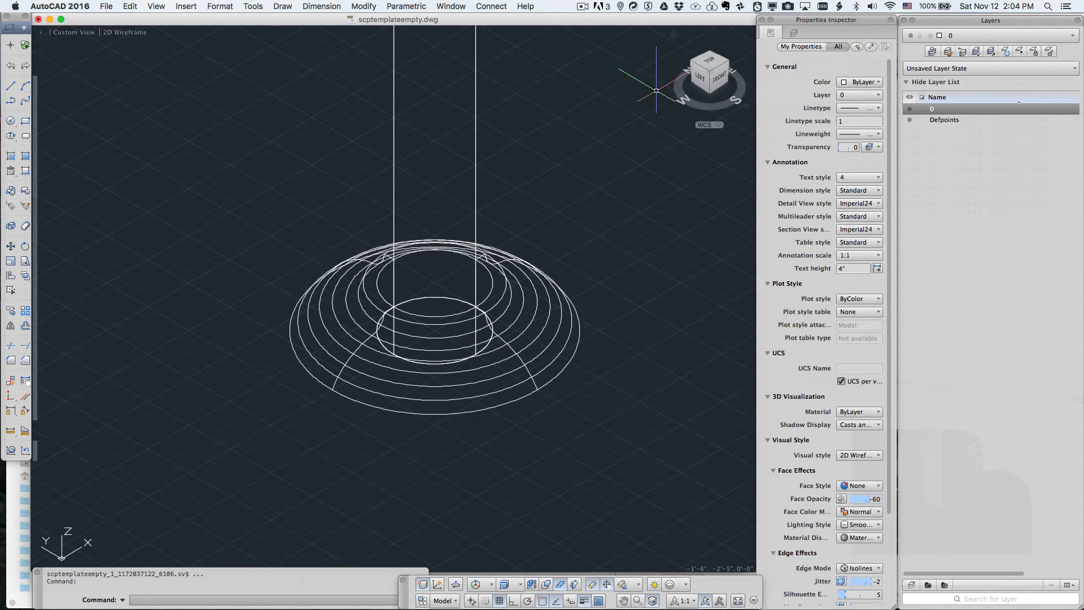
{"action": "scroll", "coordinate": [587, 133], "scroll_direction": "down", "scroll_amount": 5}
{"action": "scroll", "coordinate": [584, 161], "scroll_direction": "up", "scroll_amount": 5}
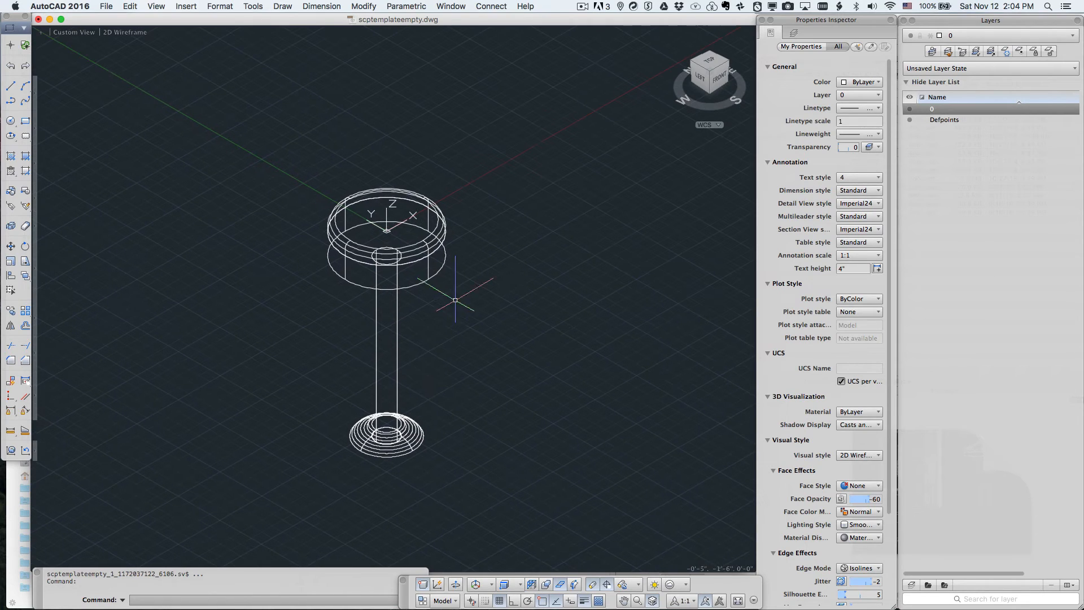
{"action": "left_click", "coordinate": [126, 32]}
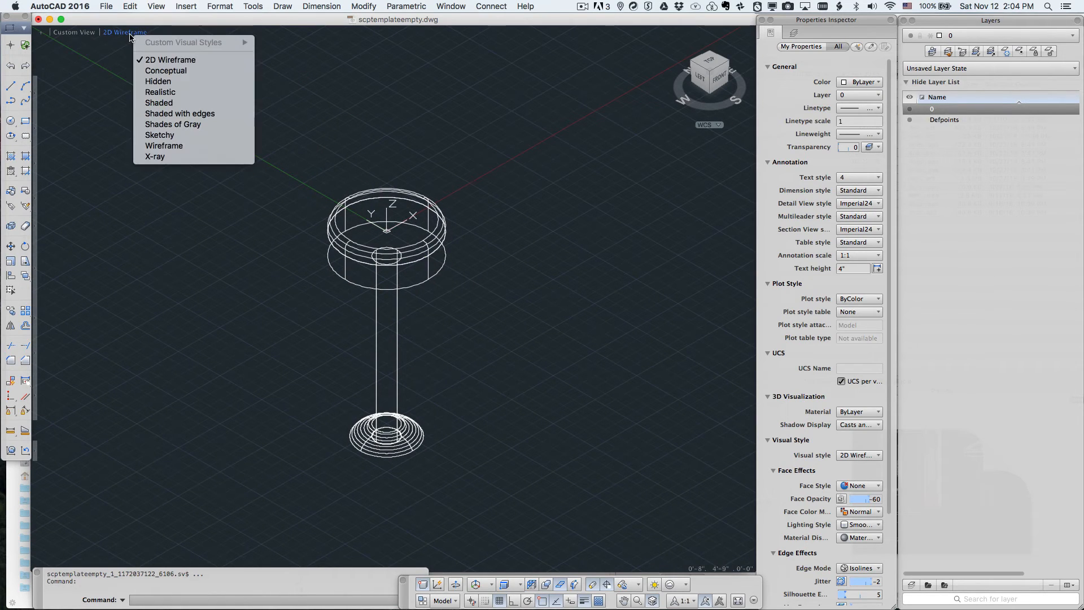
{"action": "left_click", "coordinate": [163, 107]}
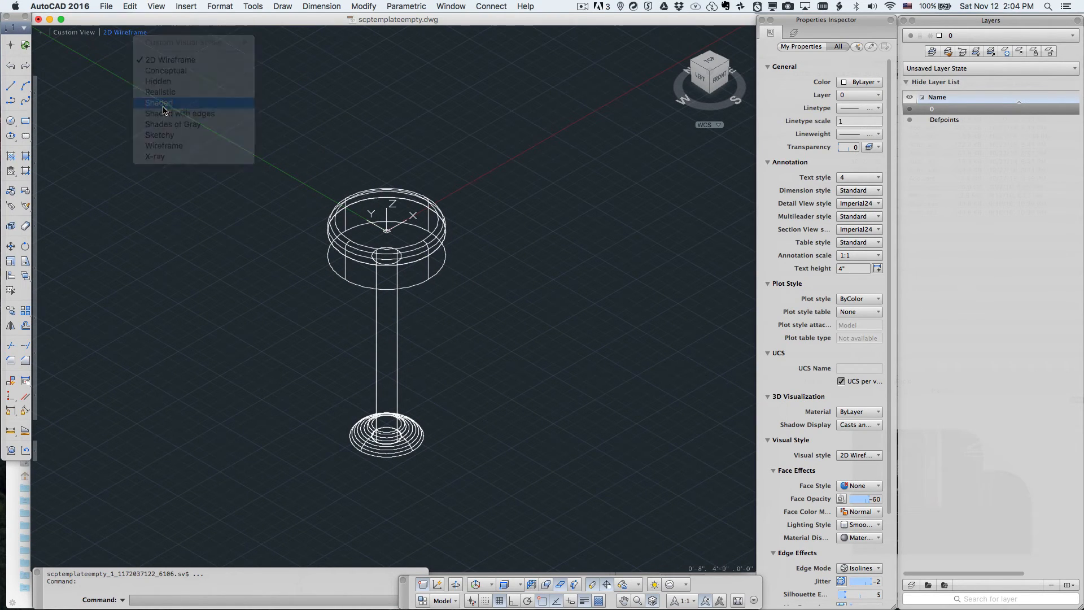
- Apply the Plastic material High Gloss - Burnt Red from the Autodesk Library to the filleted top solid
{"action": "left_click", "coordinate": [339, 222]}
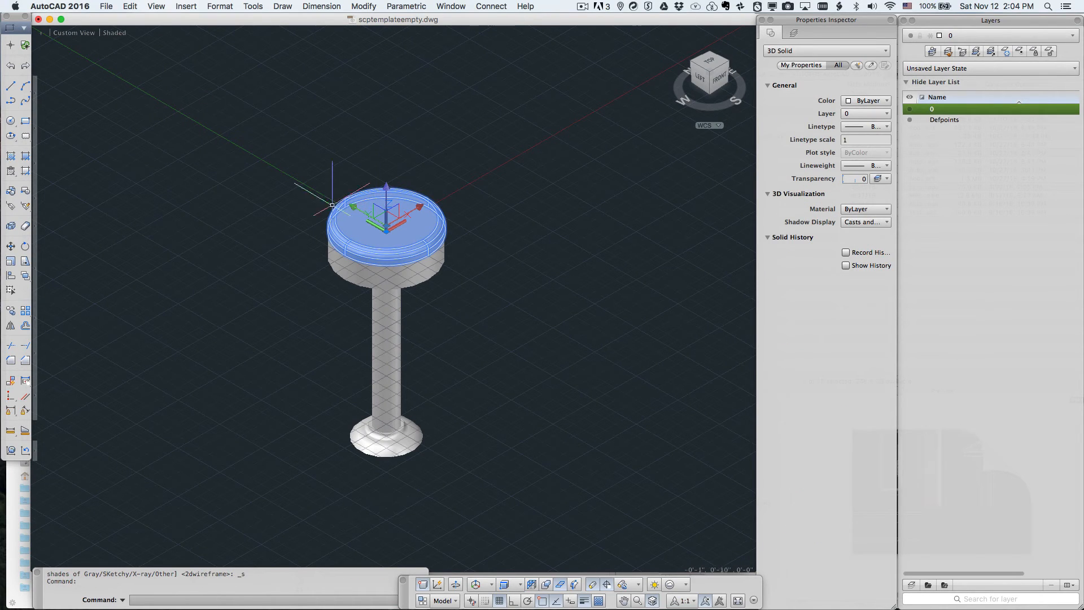
{"action": "left_click", "coordinate": [278, 43]}
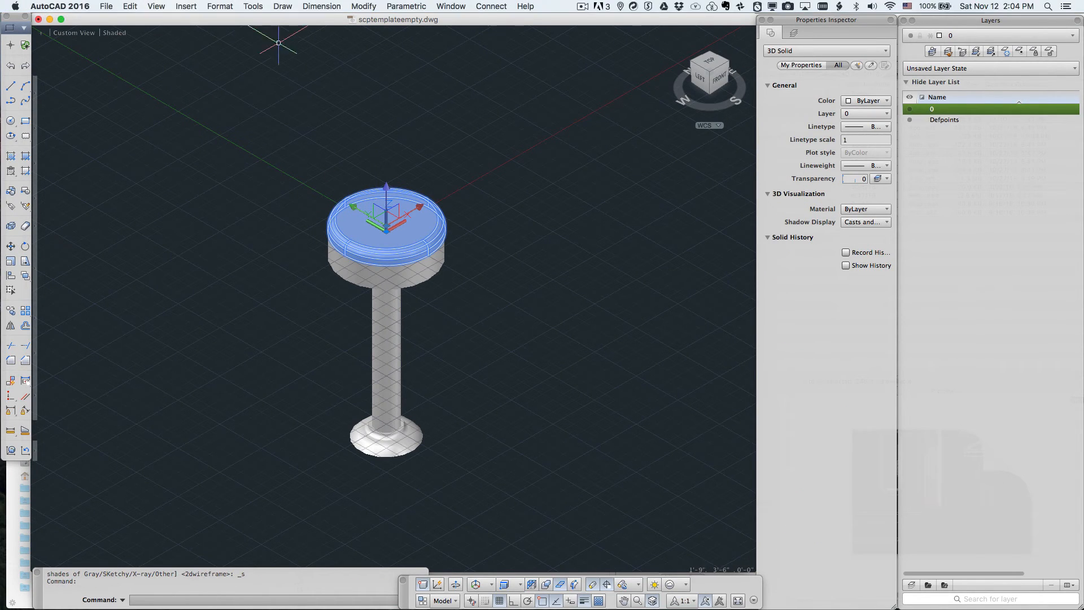
{"action": "left_click", "coordinate": [441, 7]}
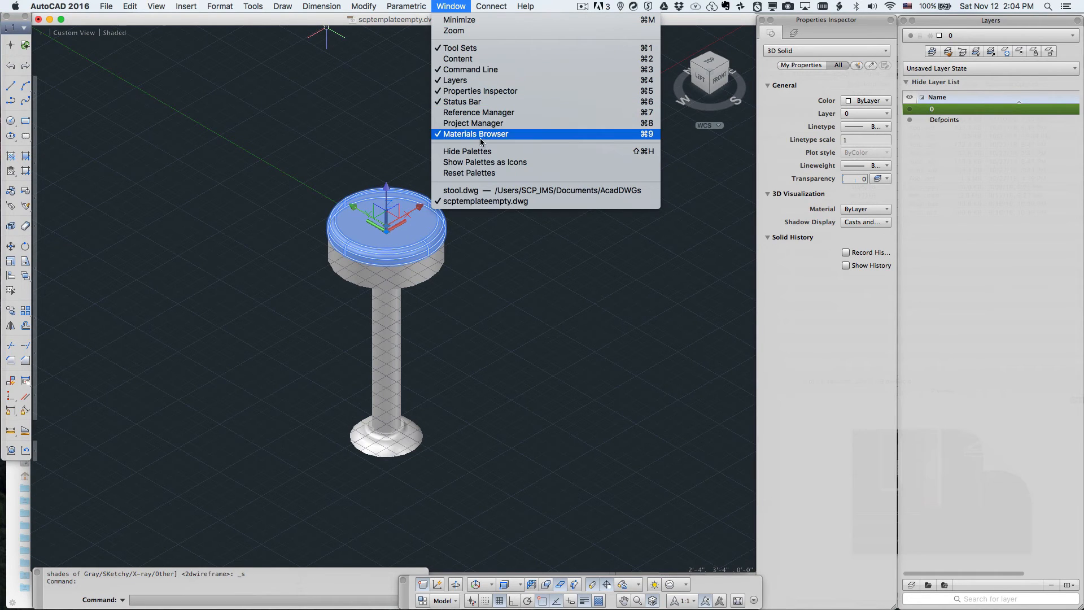
{"action": "left_click", "coordinate": [44, 116]}
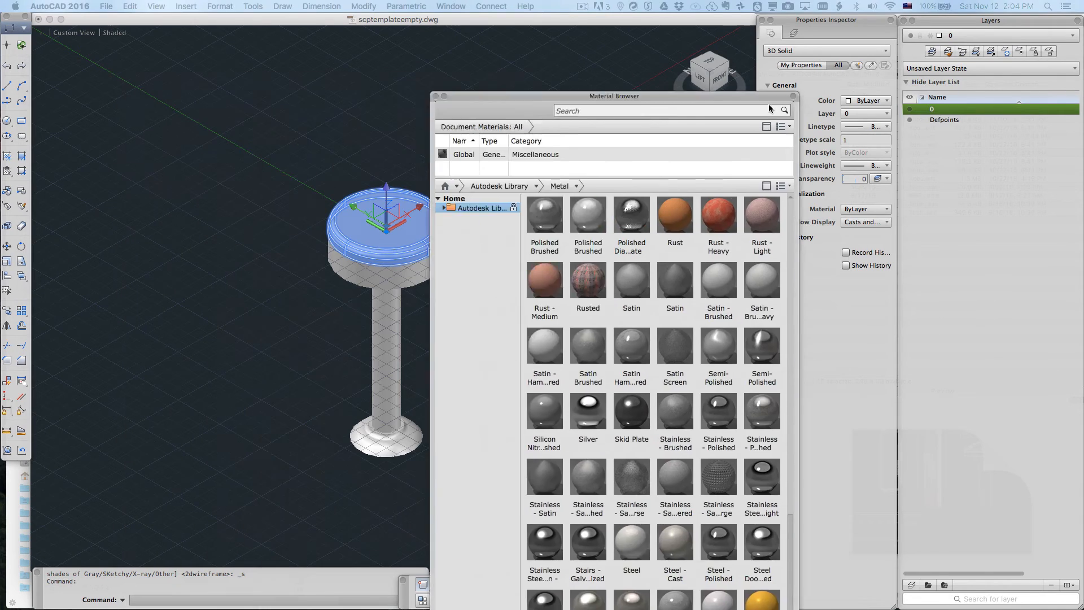
{"action": "left_click_drag", "start_coordinate": [738, 99], "coordinate": [998, 25]}
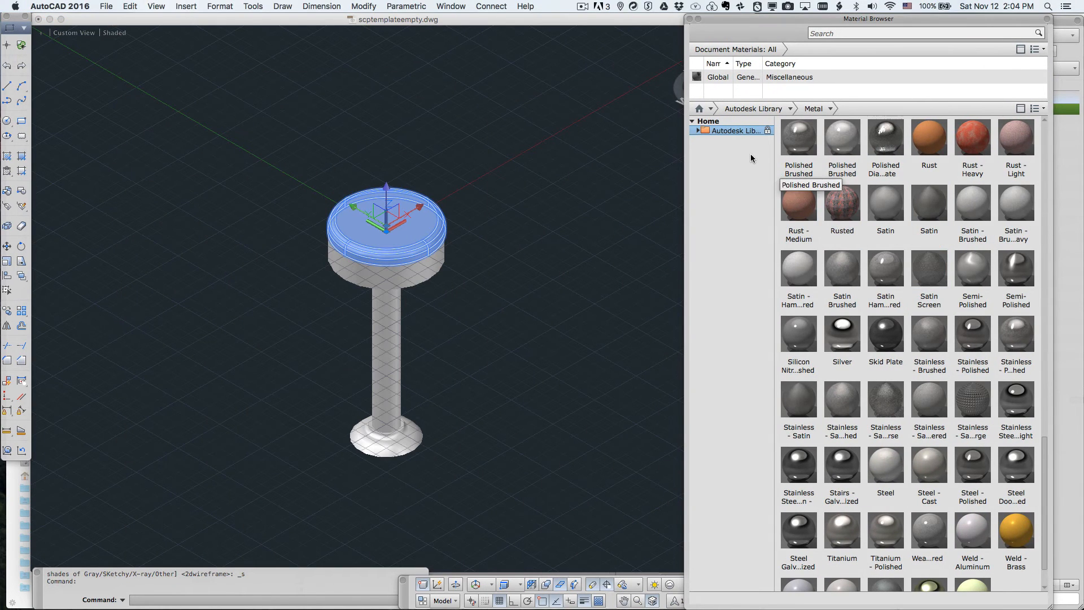
{"action": "left_click", "coordinate": [790, 108]}
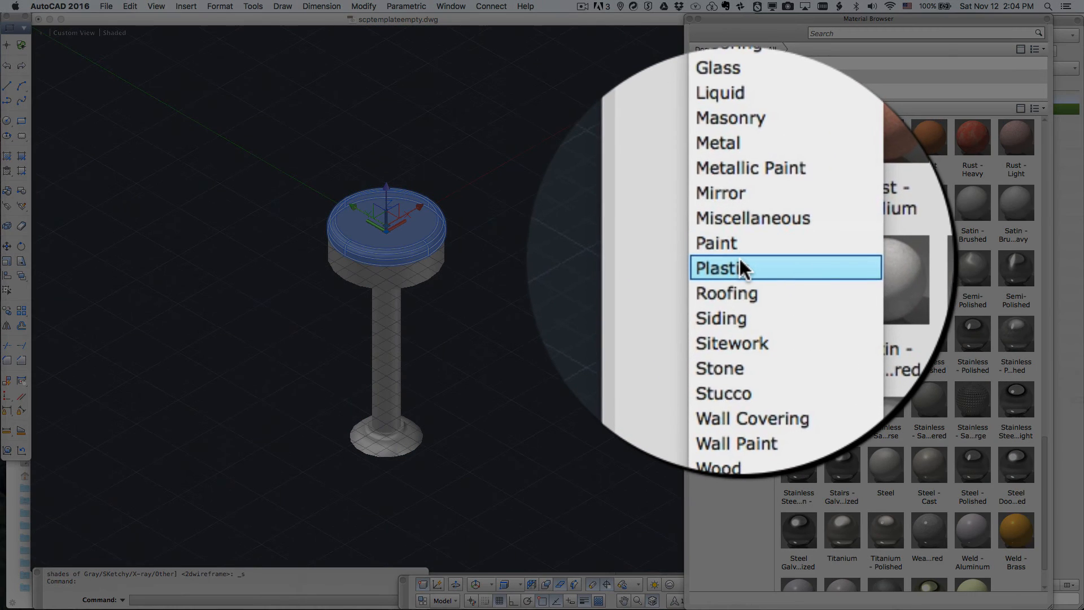
{"action": "left_click", "coordinate": [740, 263]}
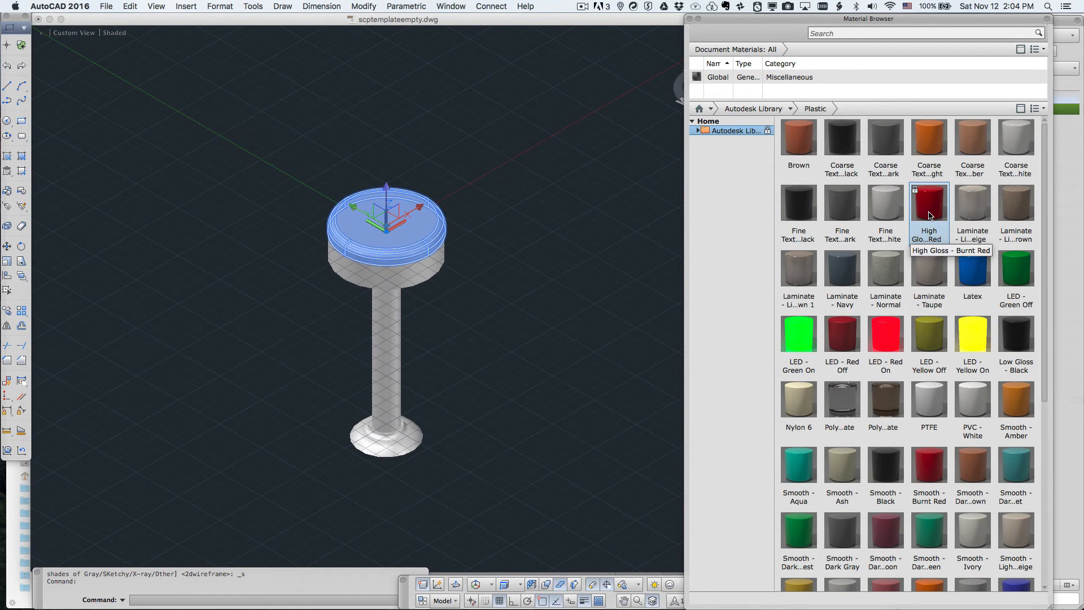
{"action": "left_click", "coordinate": [929, 215]}
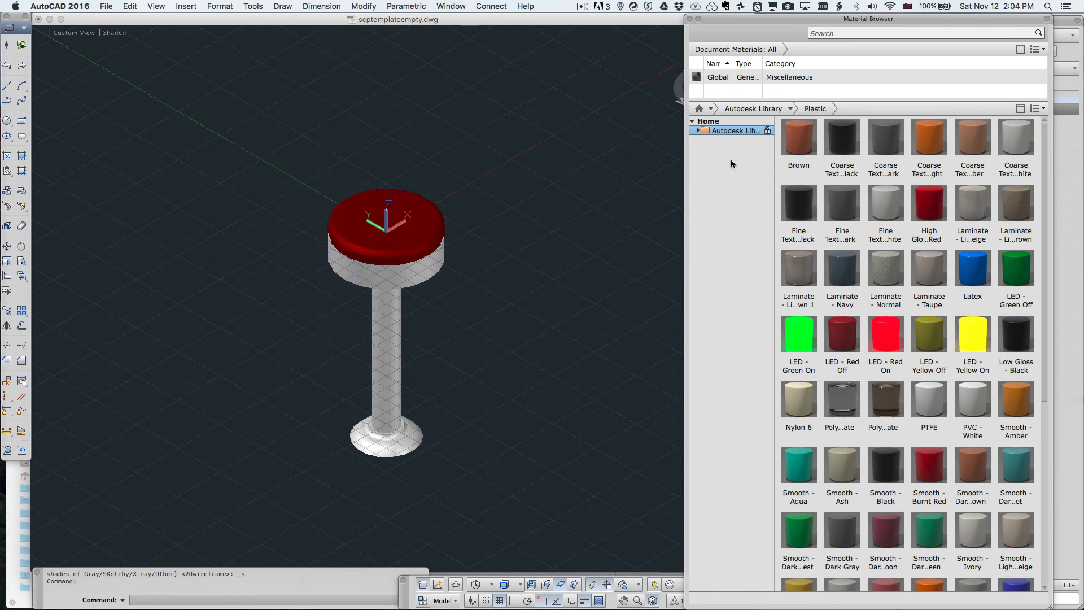
- Apply the Metallic Paint material Polished Silver to the wide section below the red top, and a black metallic paint to the stem
{"action": "scroll", "coordinate": [880, 260], "scroll_direction": "down", "scroll_amount": 5}
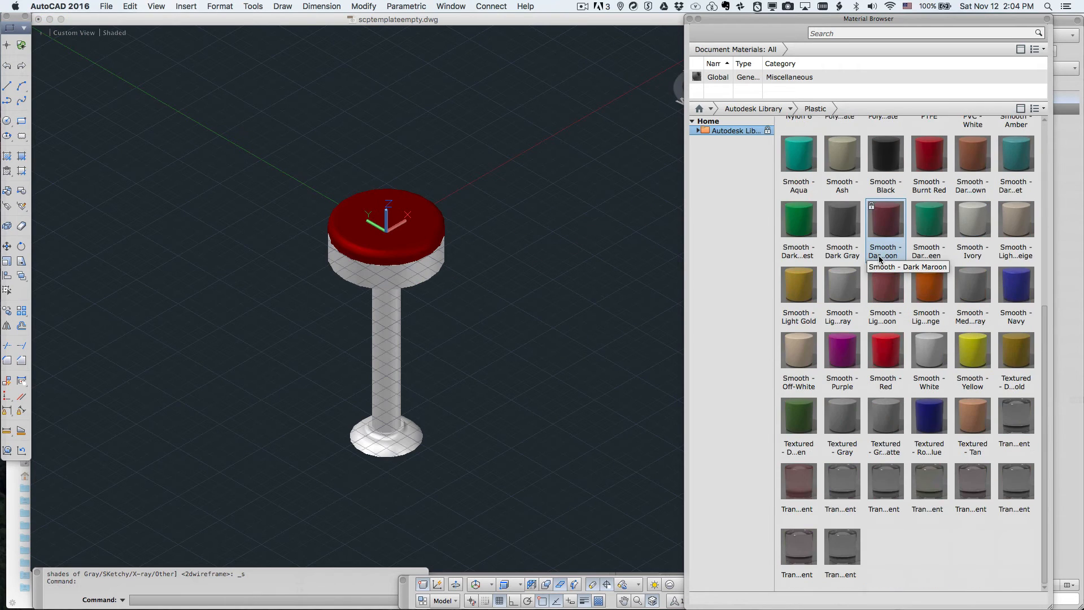
{"action": "scroll", "coordinate": [880, 259], "scroll_direction": "up", "scroll_amount": 5}
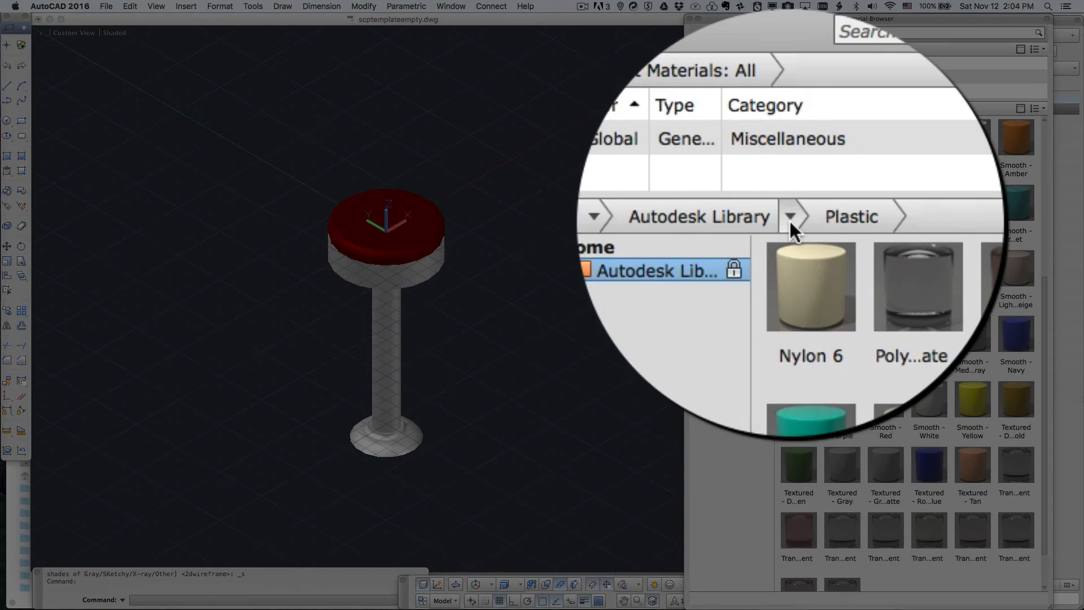
{"action": "left_click", "coordinate": [790, 109]}
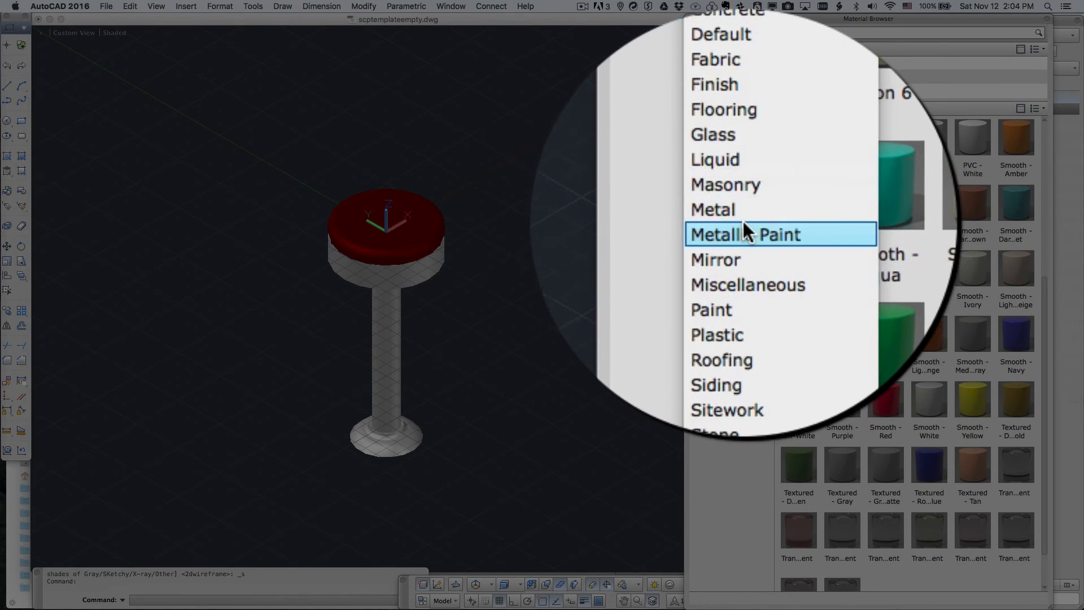
{"action": "left_click", "coordinate": [740, 221]}
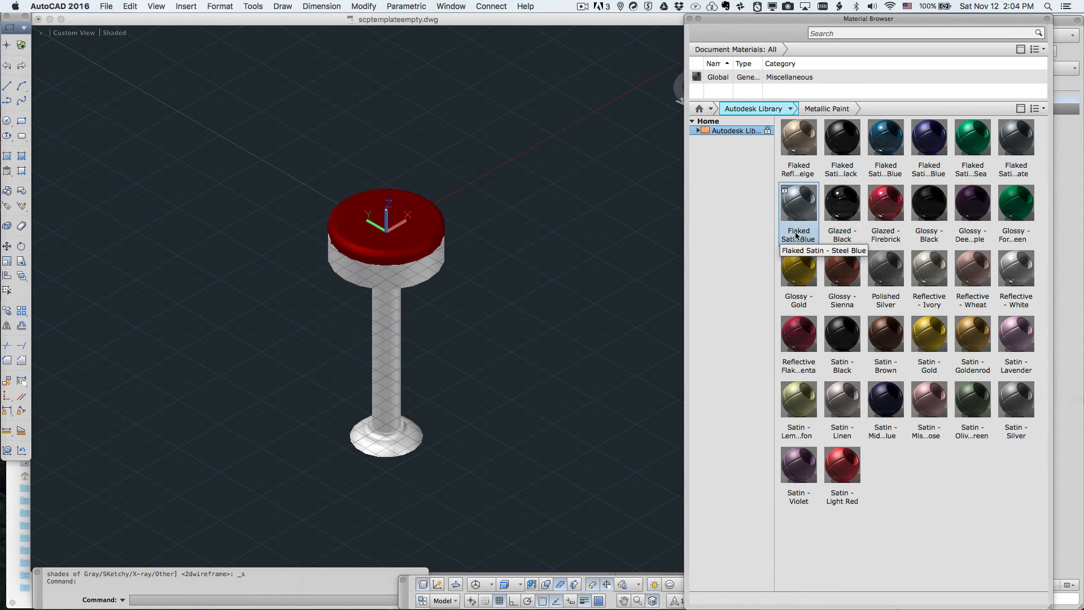
{"action": "left_click", "coordinate": [885, 277]}
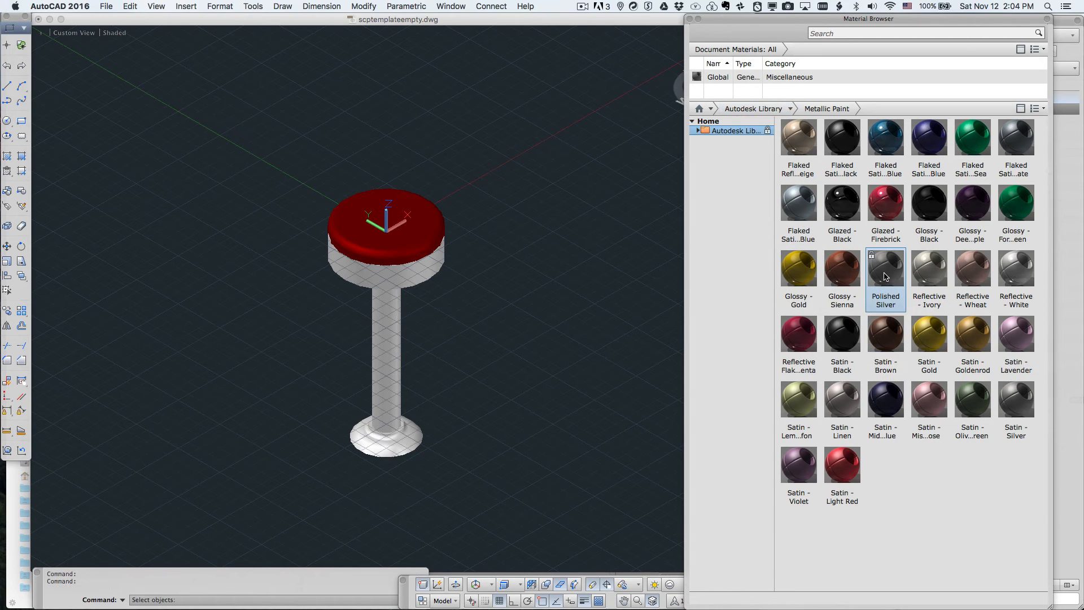
{"action": "left_click", "coordinate": [441, 263]}
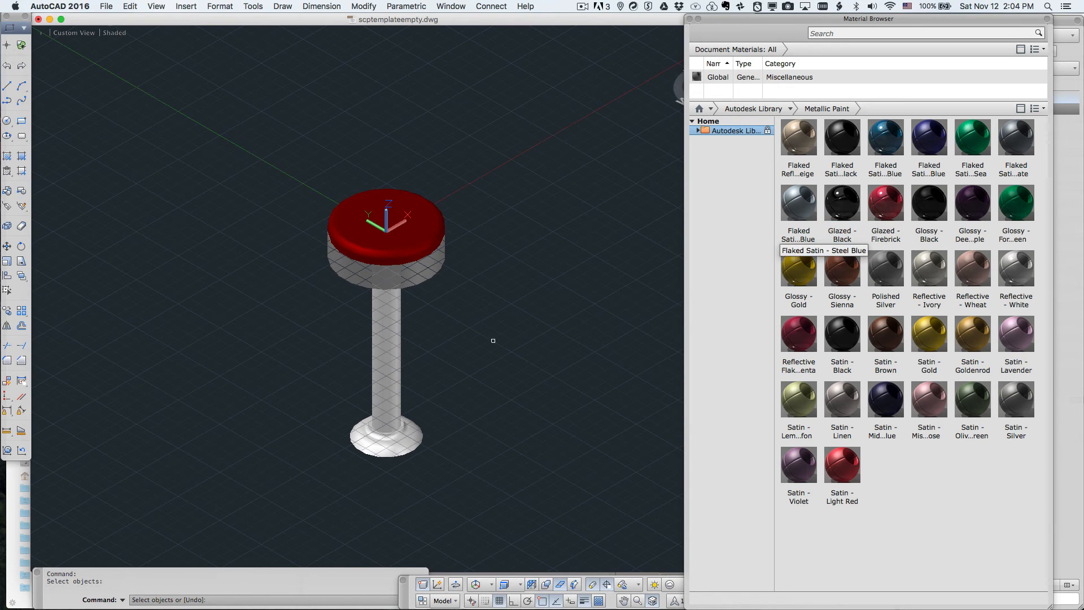
{"action": "left_click", "coordinate": [401, 335]}
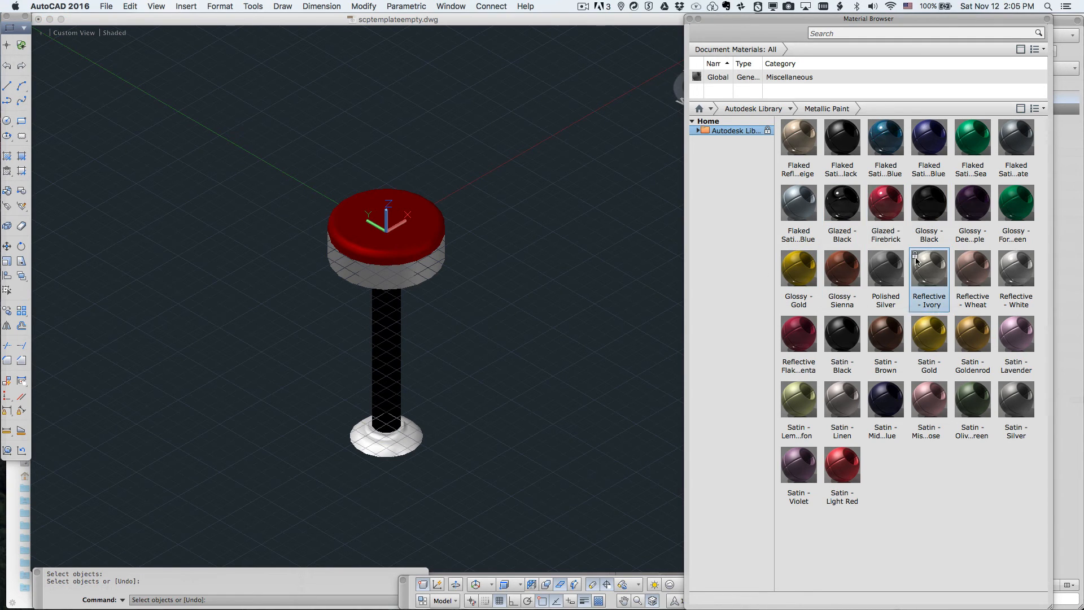
- Apply Polished Silver to the swept base molding and end the material assignment
{"action": "left_click", "coordinate": [888, 271]}
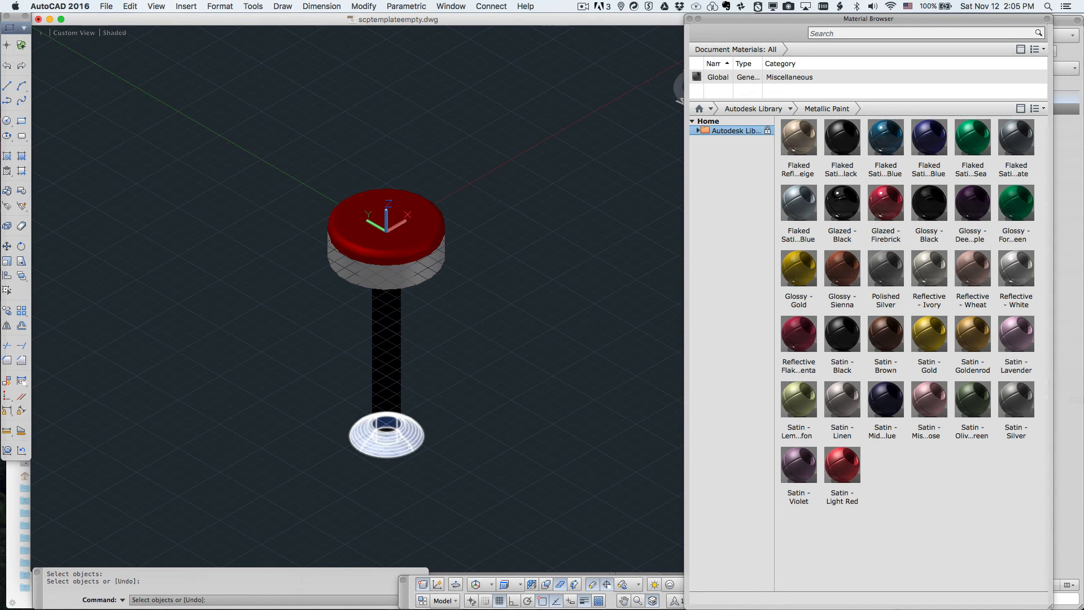
{"action": "left_click", "coordinate": [410, 447]}
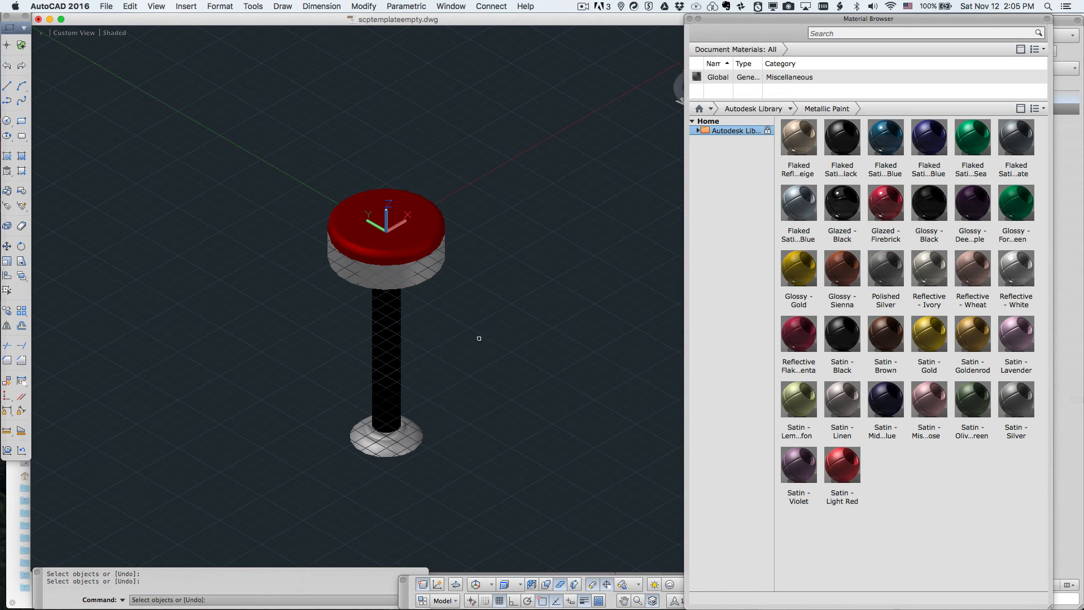
{"action": "type", "text": "x"}
{"action": "key", "text": "Escape"}
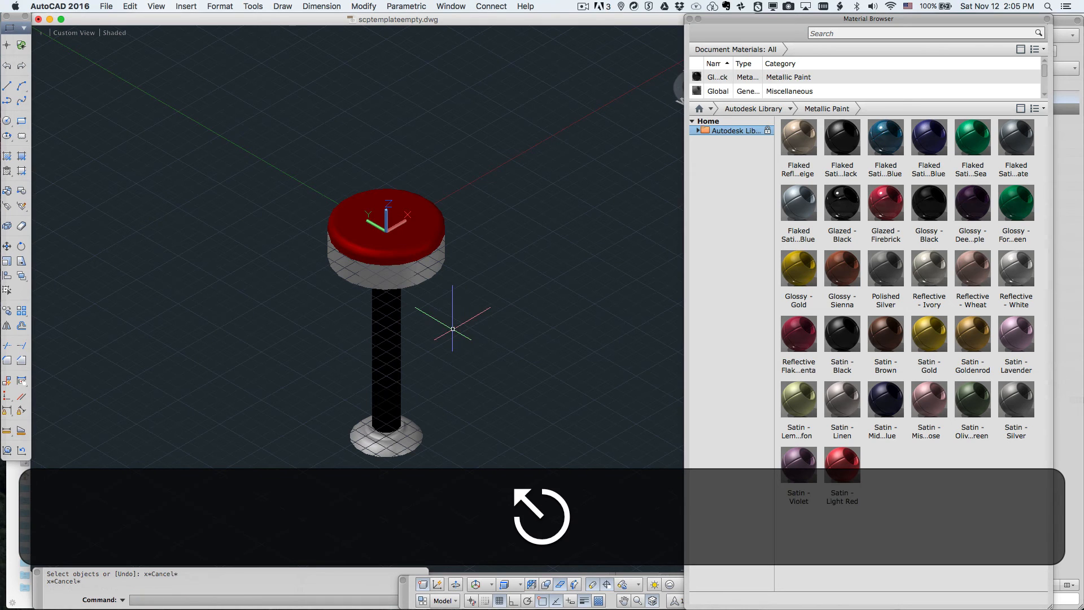
- Examine the joint between the red seat and the wide section from the left side
{"action": "type", "text": "z"}
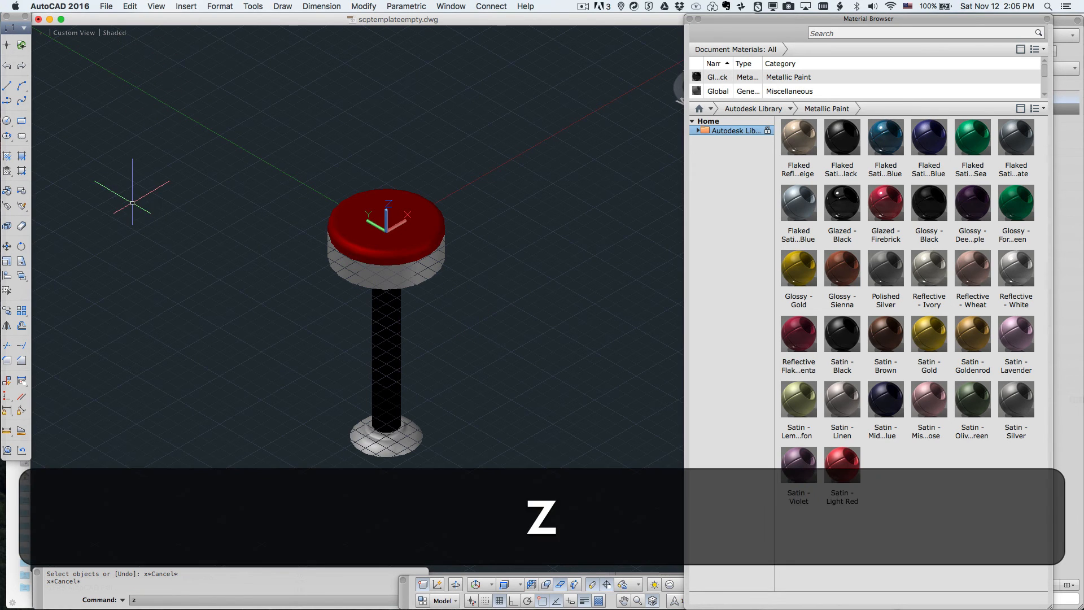
{"action": "key", "text": "Return"}
{"action": "type", "text": "a"}
{"action": "key", "text": "Return"}
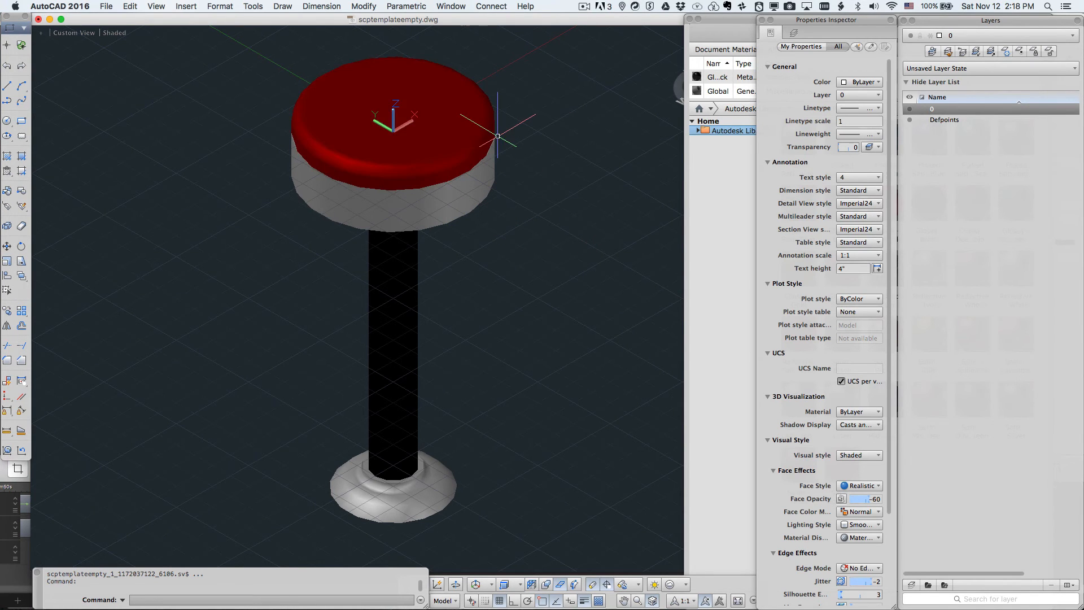
{"action": "scroll", "coordinate": [497, 138], "scroll_direction": "up", "scroll_amount": 2}
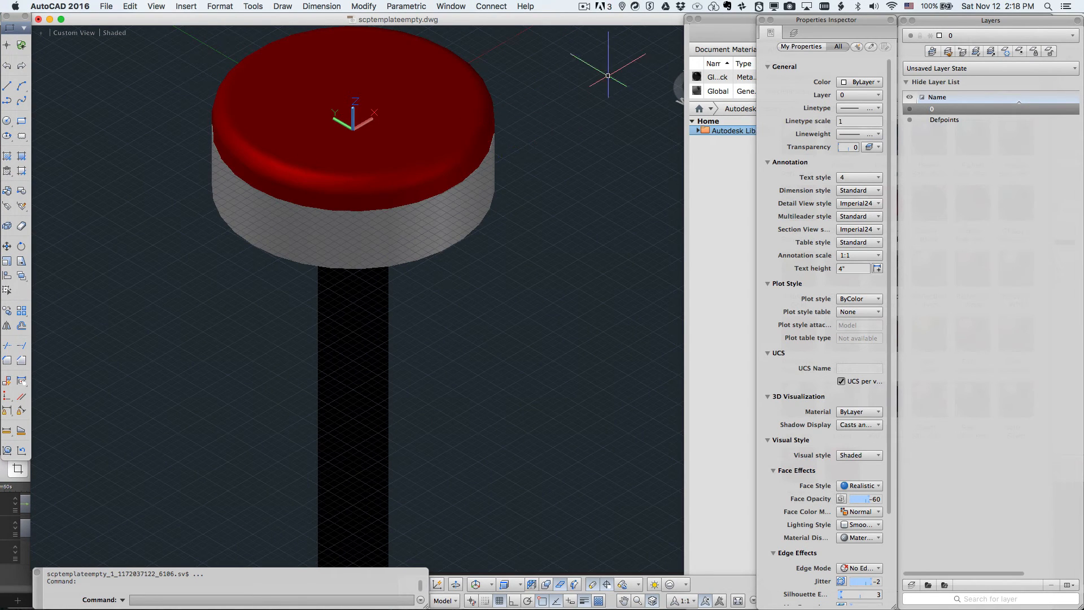
{"action": "left_click", "coordinate": [608, 75]}
{"action": "left_click_drag", "start_coordinate": [706, 23], "coordinate": [0, 53]}
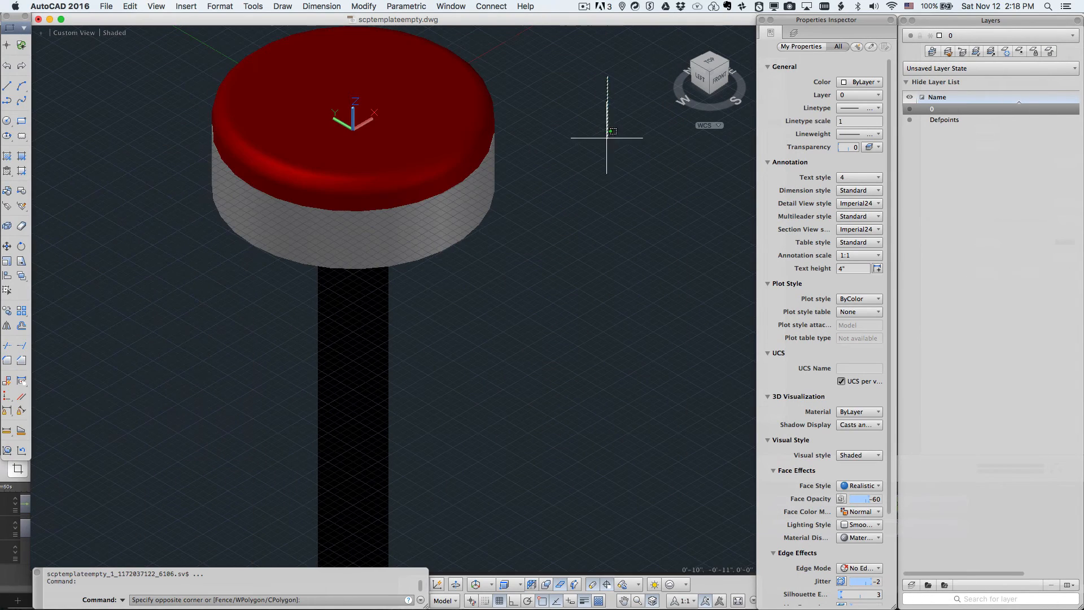
{"action": "left_click", "coordinate": [608, 134]}
{"action": "left_click", "coordinate": [702, 83]}
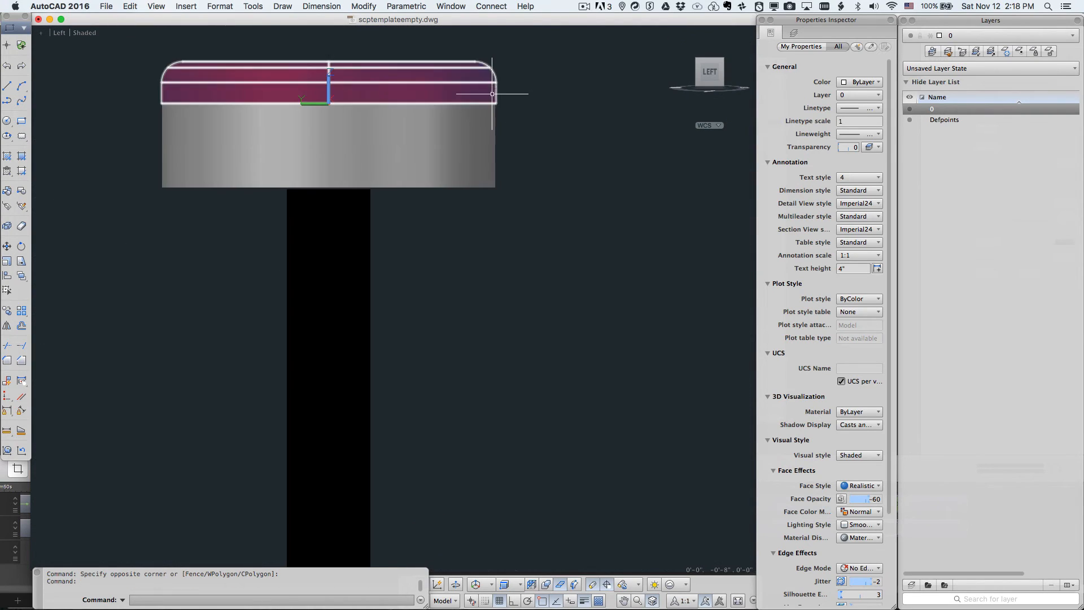
{"action": "scroll", "coordinate": [516, 79], "scroll_direction": "up", "scroll_amount": 3}
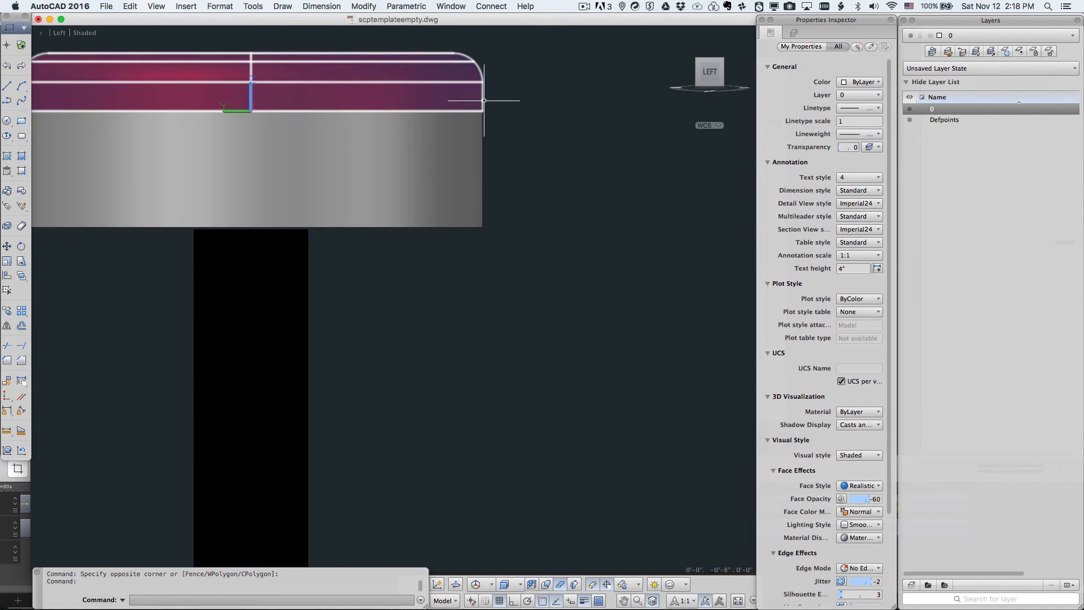
- Switch the tool set from Drafting to Modeling
{"action": "left_click", "coordinate": [484, 100]}
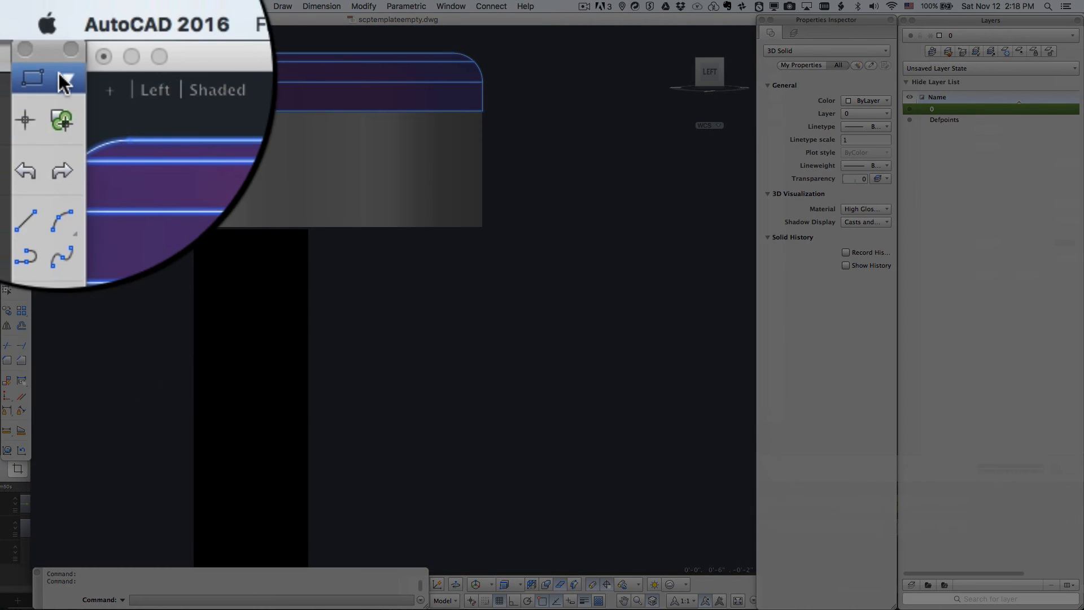
{"action": "left_click", "coordinate": [59, 77]}
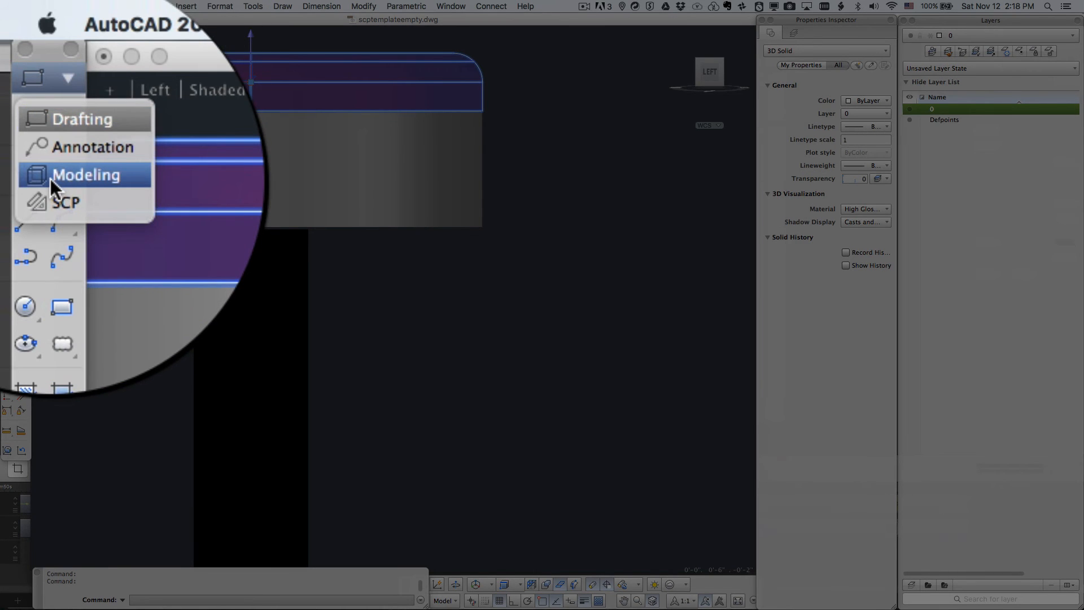
{"action": "left_click", "coordinate": [85, 154]}
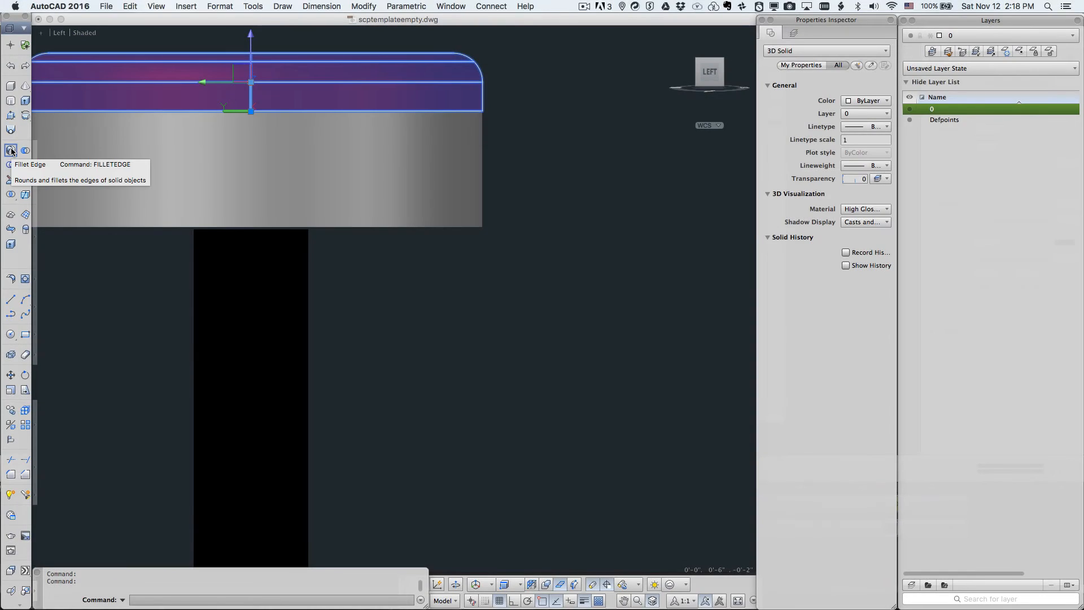
{"action": "left_click", "coordinate": [10, 150]}
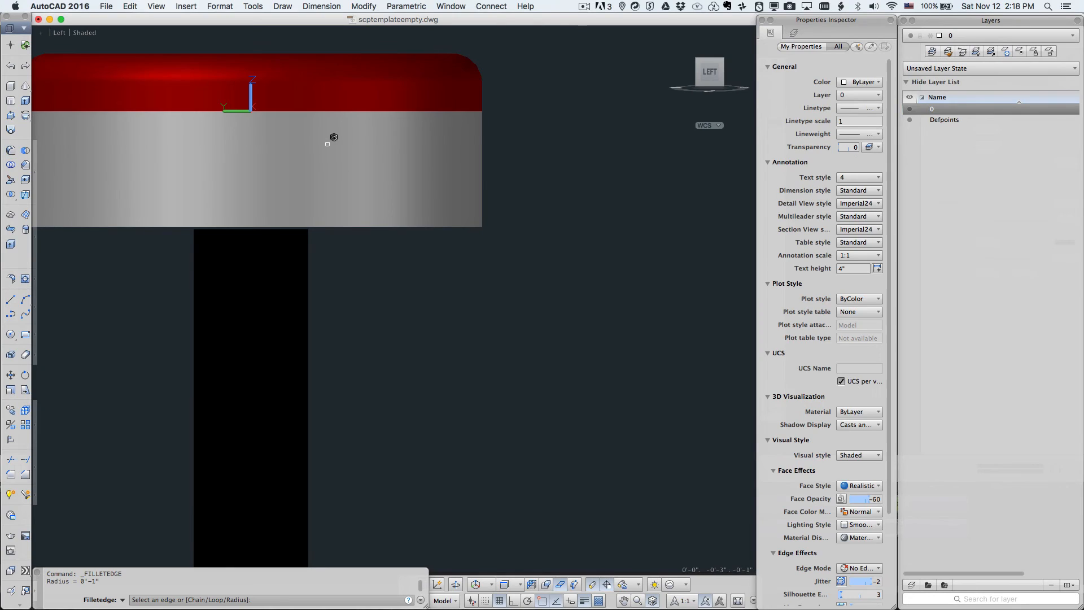
{"action": "left_click", "coordinate": [339, 111]}
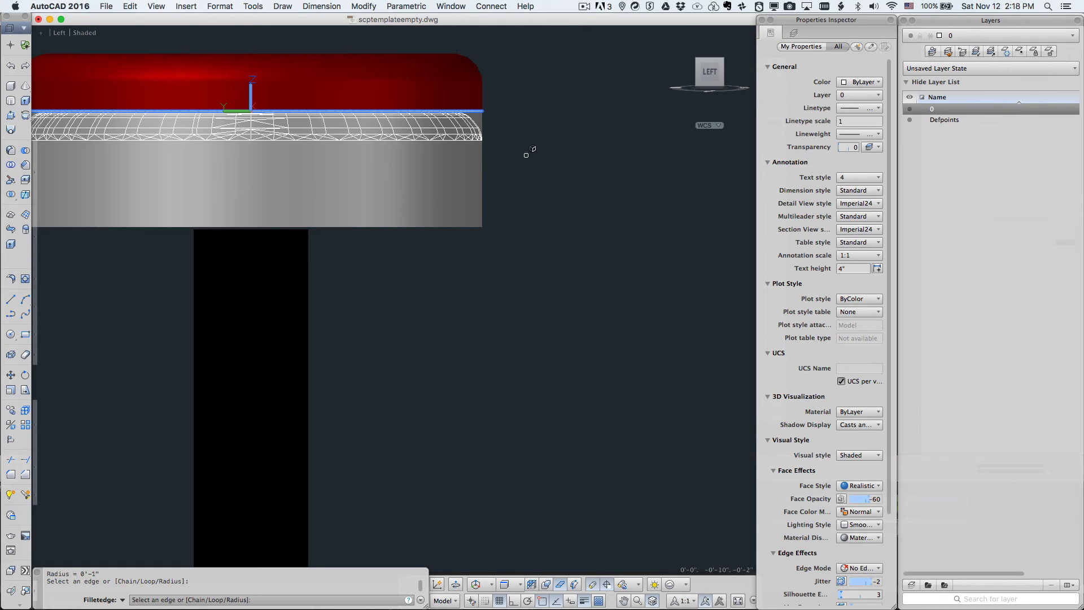
{"action": "key", "text": "super+z"}
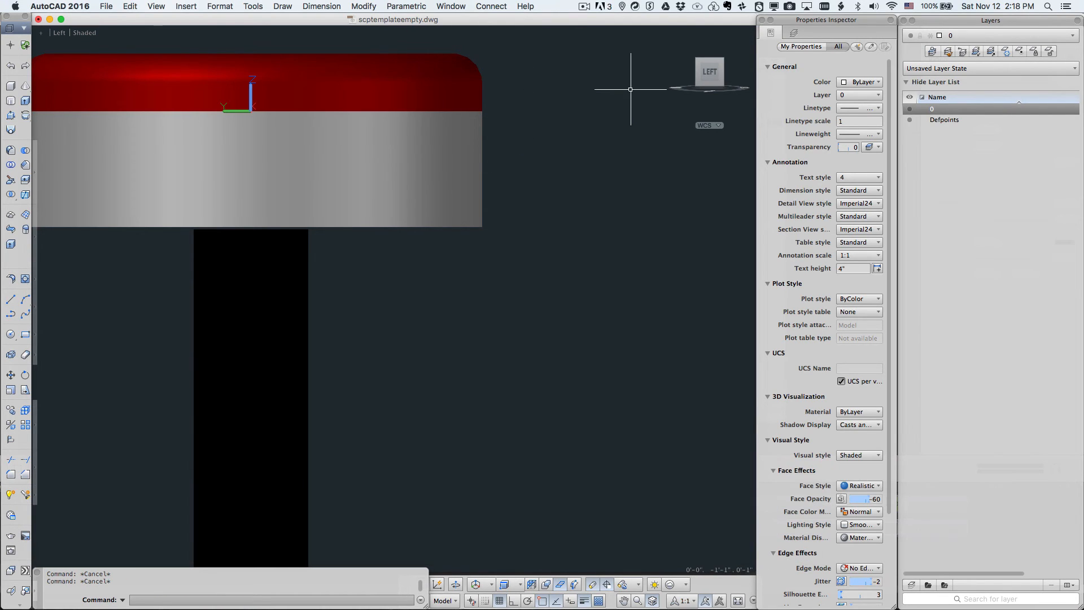
- Move the red seat solid straight up 1" along the Z axis, away from the wide section
{"action": "left_click", "coordinate": [721, 63]}
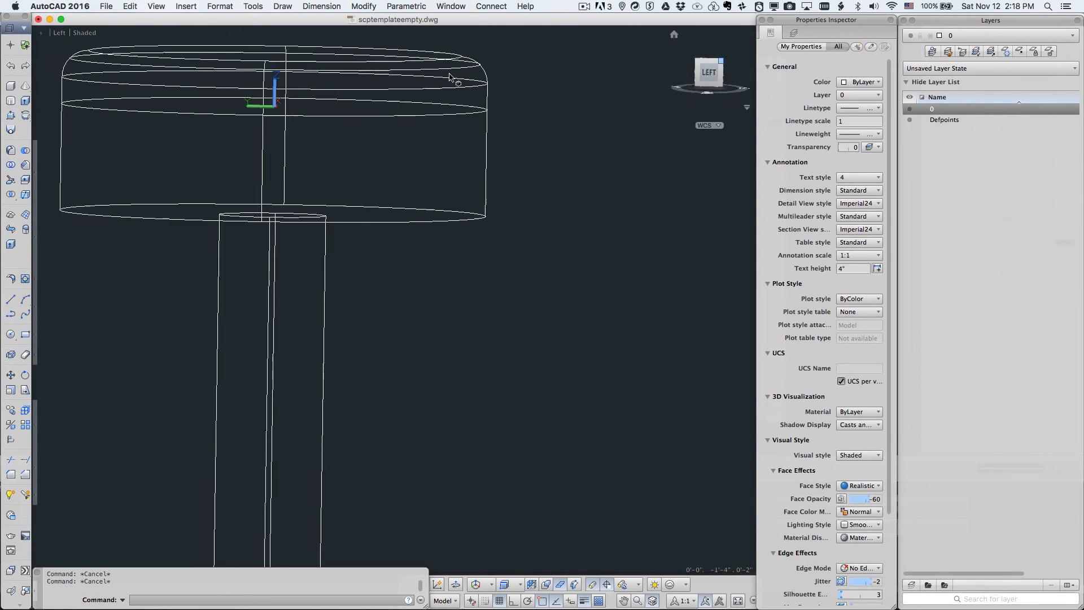
{"action": "left_click", "coordinate": [404, 116]}
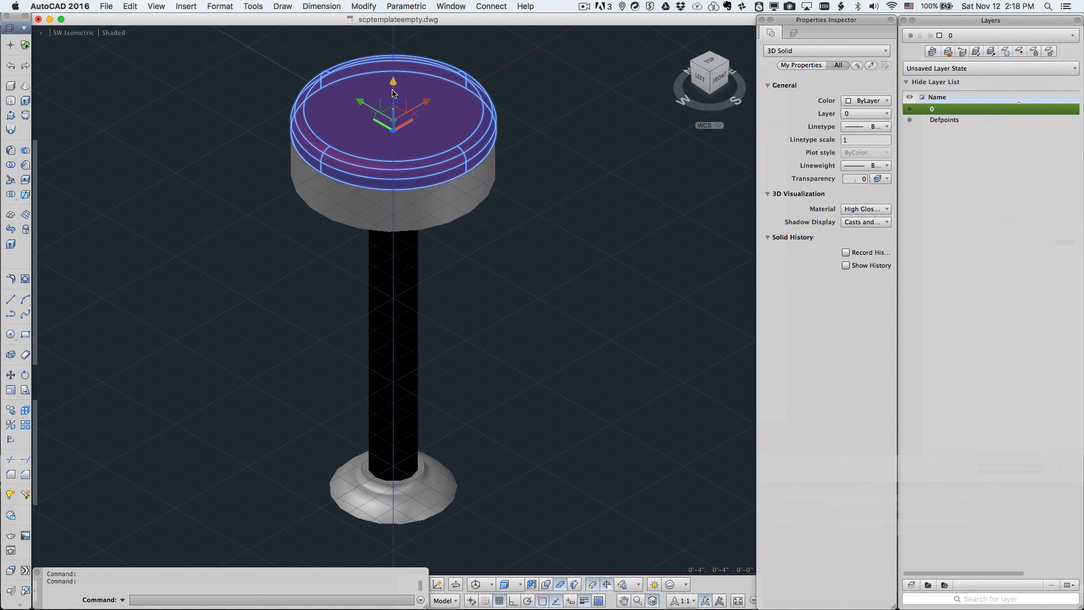
{"action": "left_click", "coordinate": [394, 118]}
{"action": "type", "text": "1"}
{"action": "key", "text": "Return"}
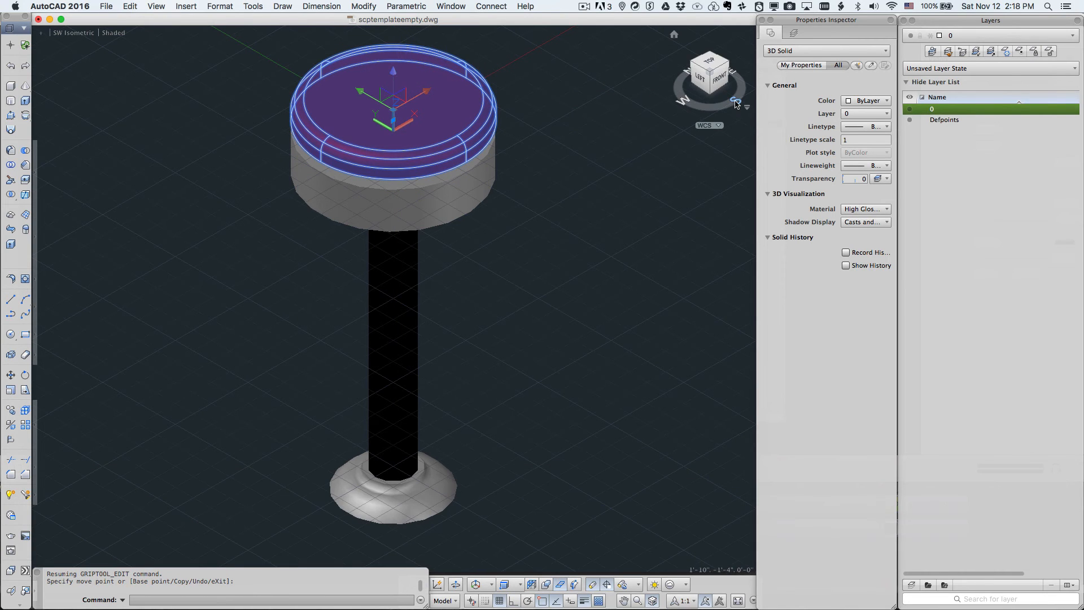
- Fillet the bottom edge of the raised red seat with a radius of .25, working in the Front view
{"action": "left_click", "coordinate": [711, 95]}
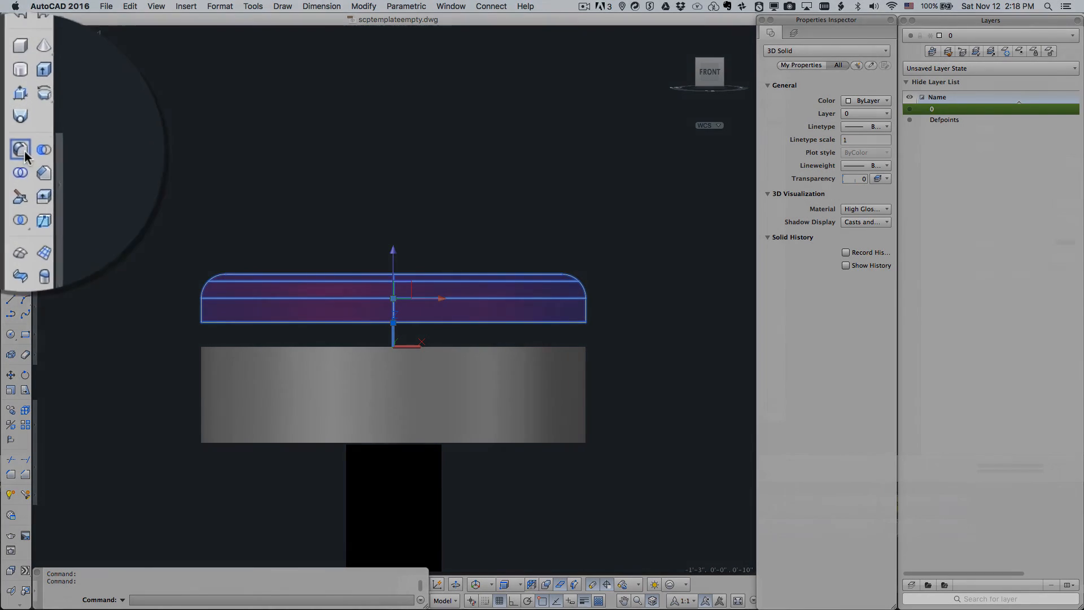
{"action": "left_click", "coordinate": [11, 151]}
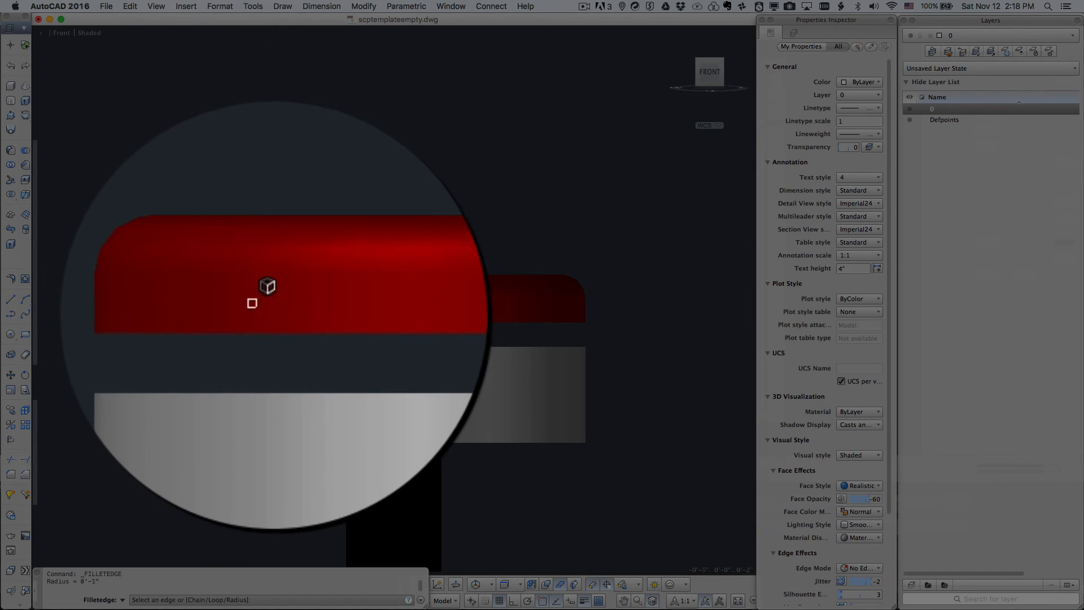
{"action": "left_click", "coordinate": [273, 321]}
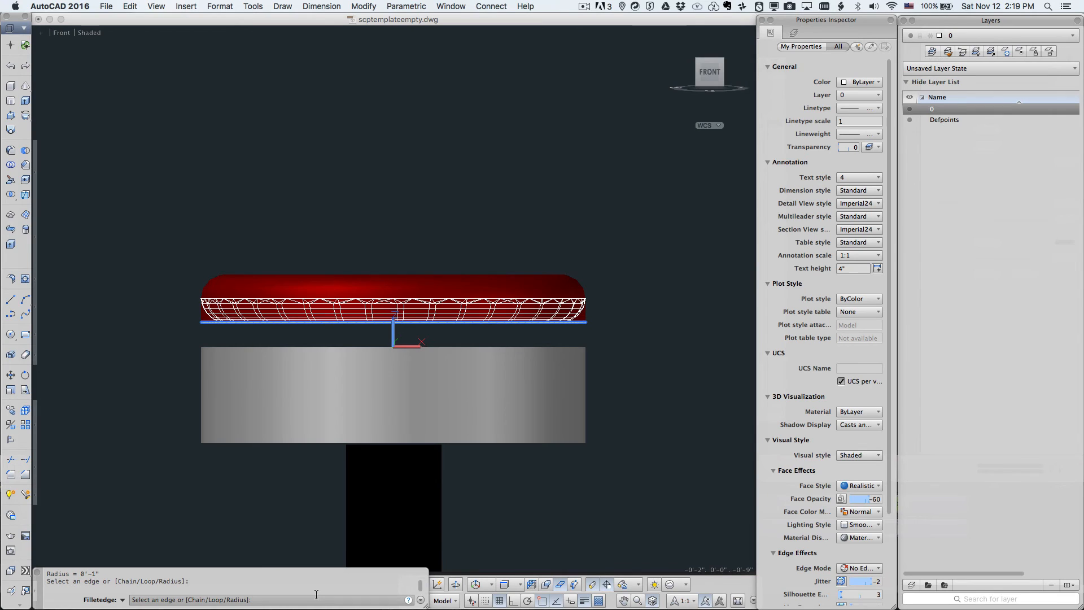
{"action": "key", "text": "Return"}
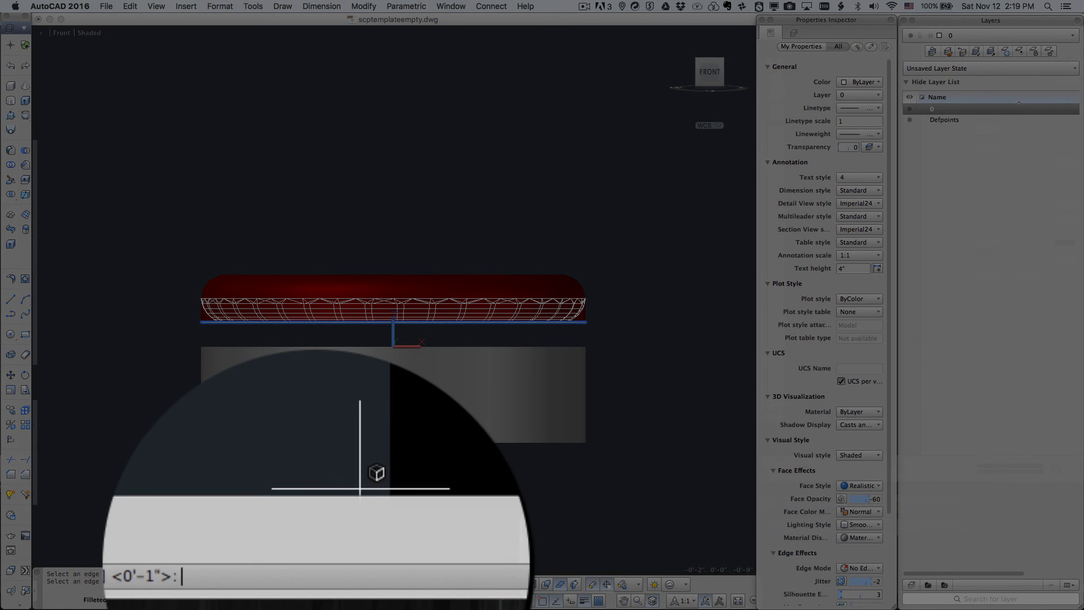
{"action": "type", "text": ".25"}
{"action": "key", "text": "Return"}
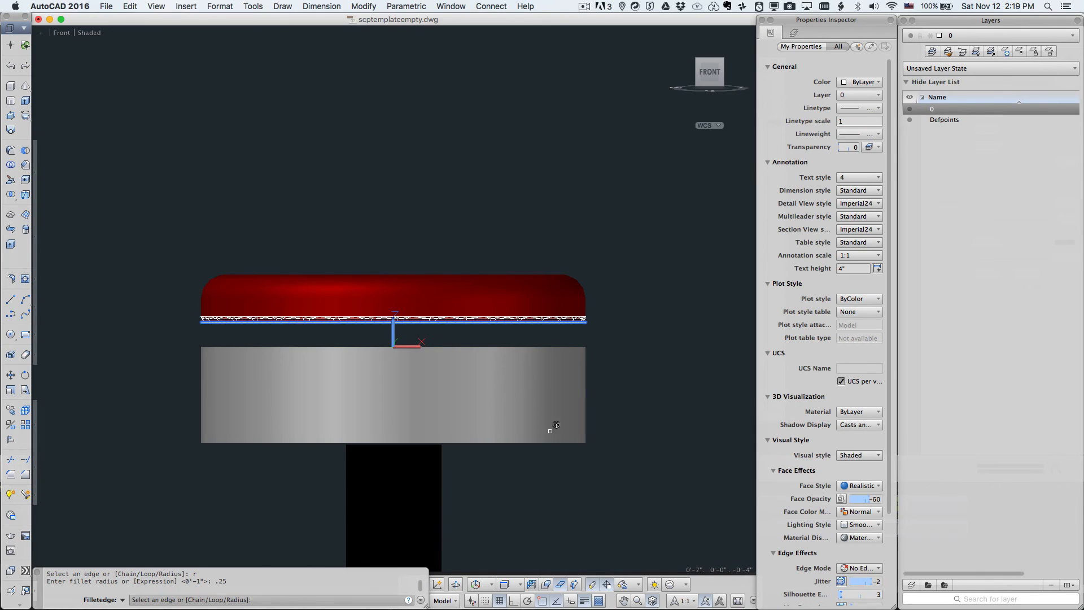
{"action": "key", "text": "Return"}
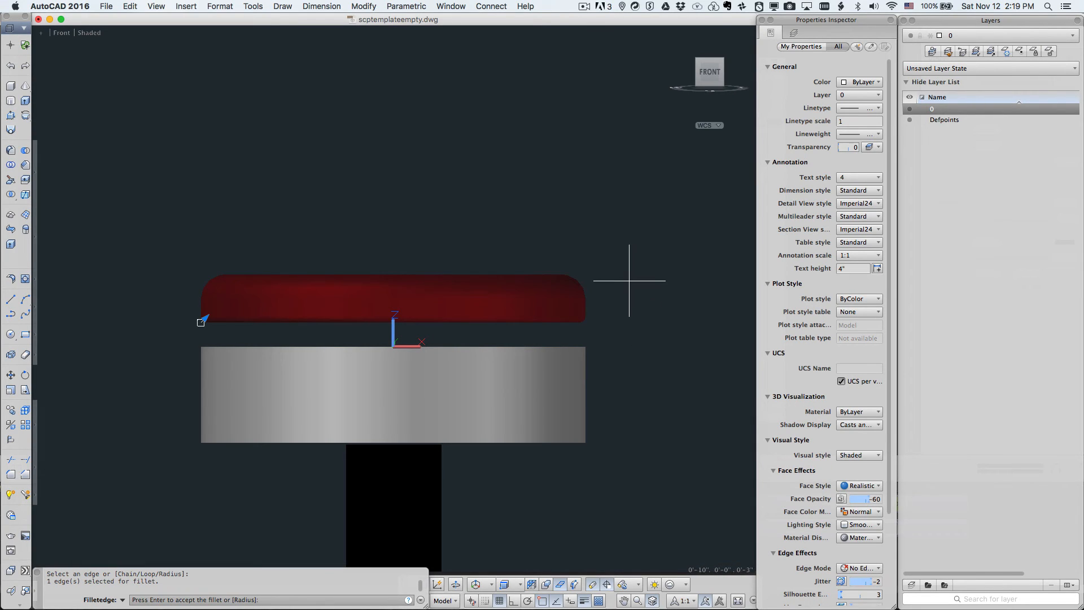
{"action": "key", "text": "Return"}
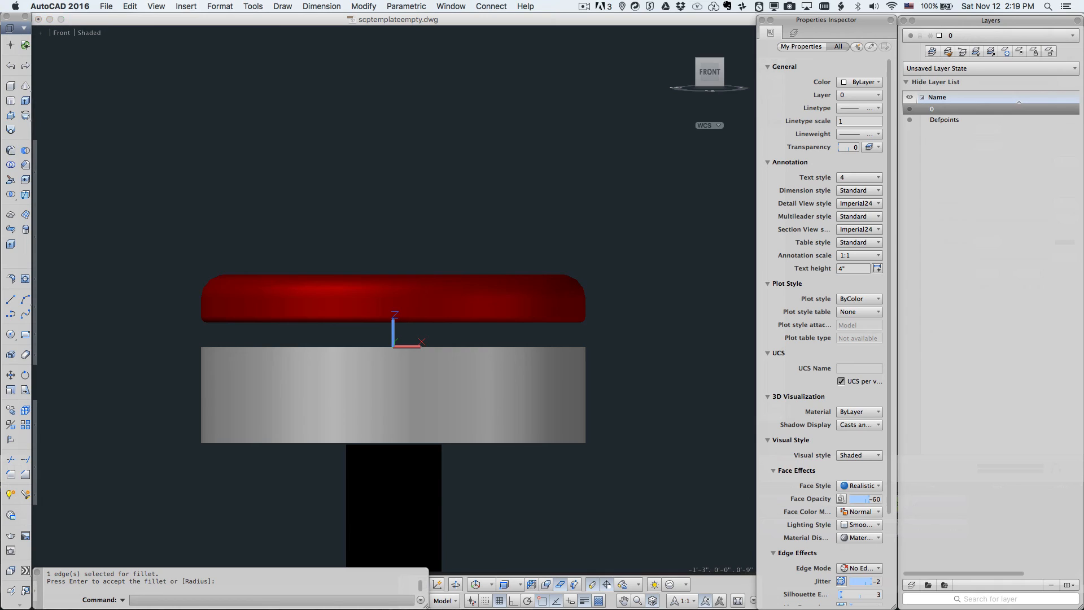
- Fillet the top edge of the wide section with the same .25 radius
{"action": "left_click", "coordinate": [12, 150]}
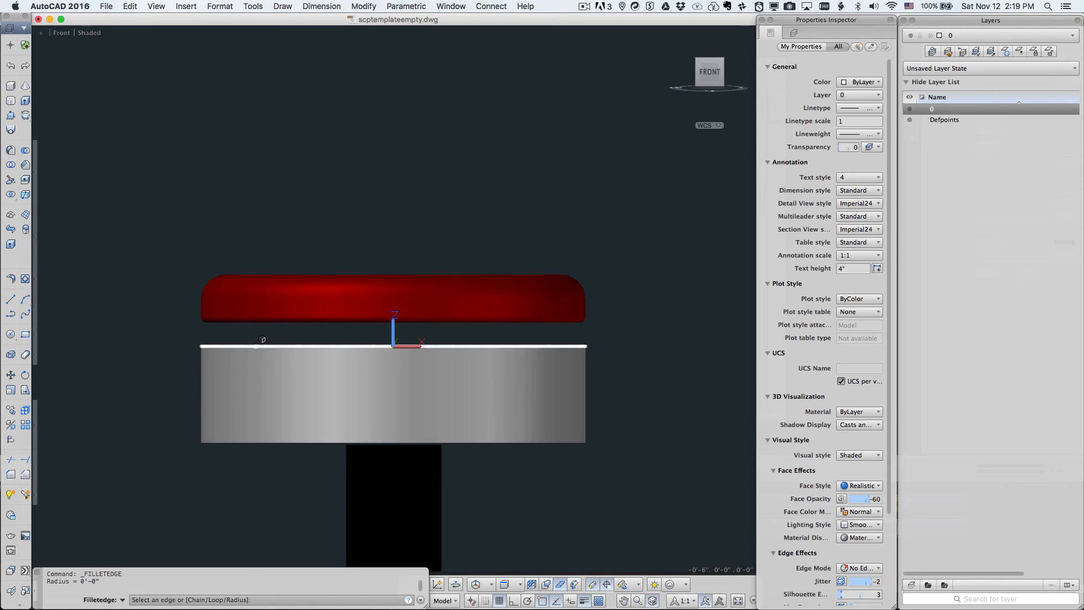
{"action": "key", "text": "Return"}
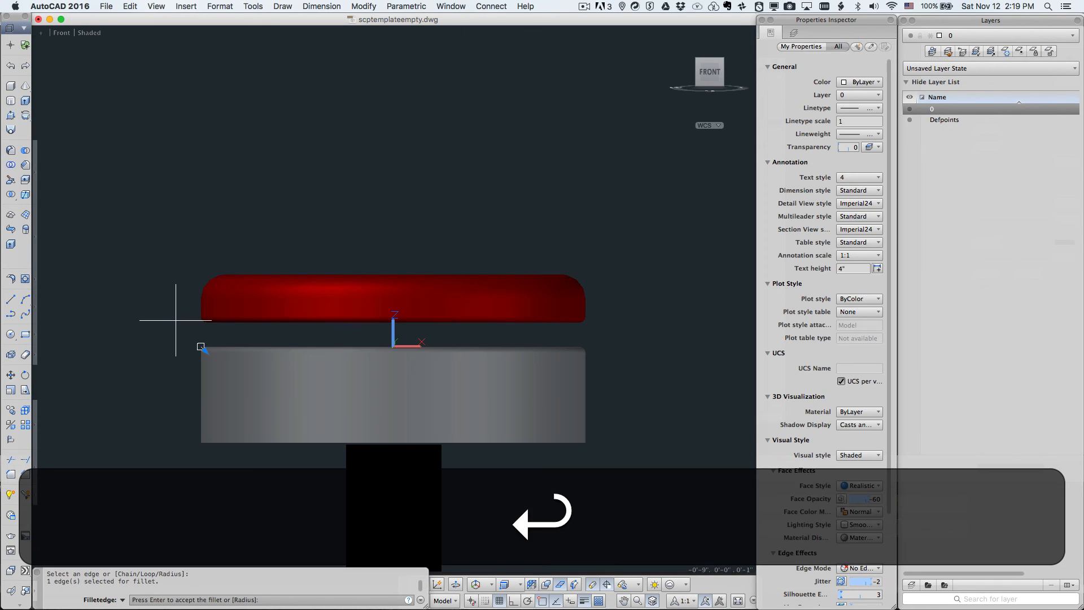
{"action": "key", "text": "Return"}
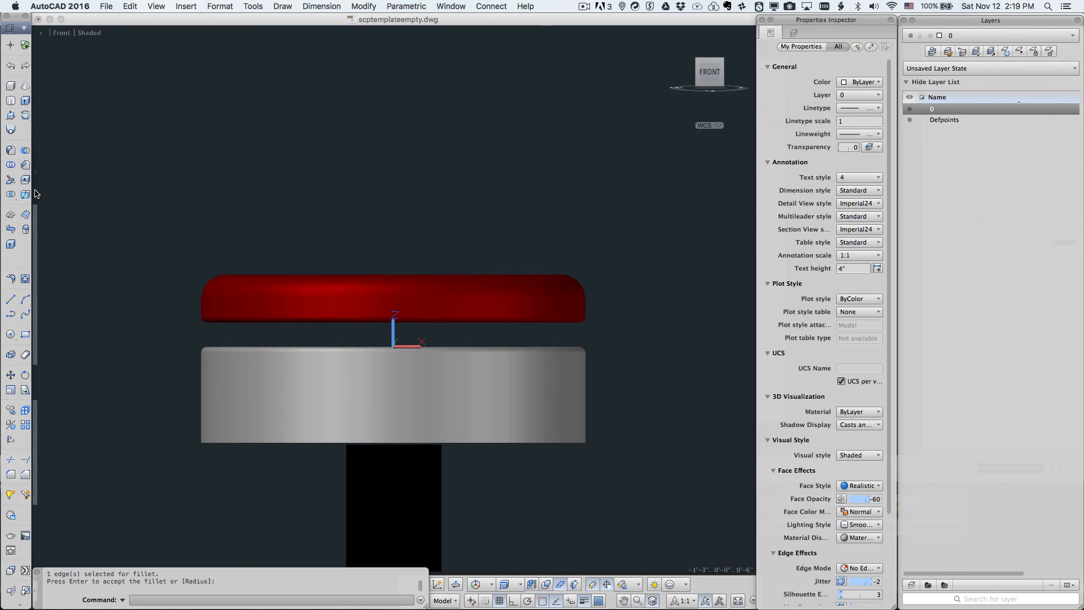
- Fillet the bottom edge of the wide section with a radius of .5
{"action": "left_click", "coordinate": [220, 439]}
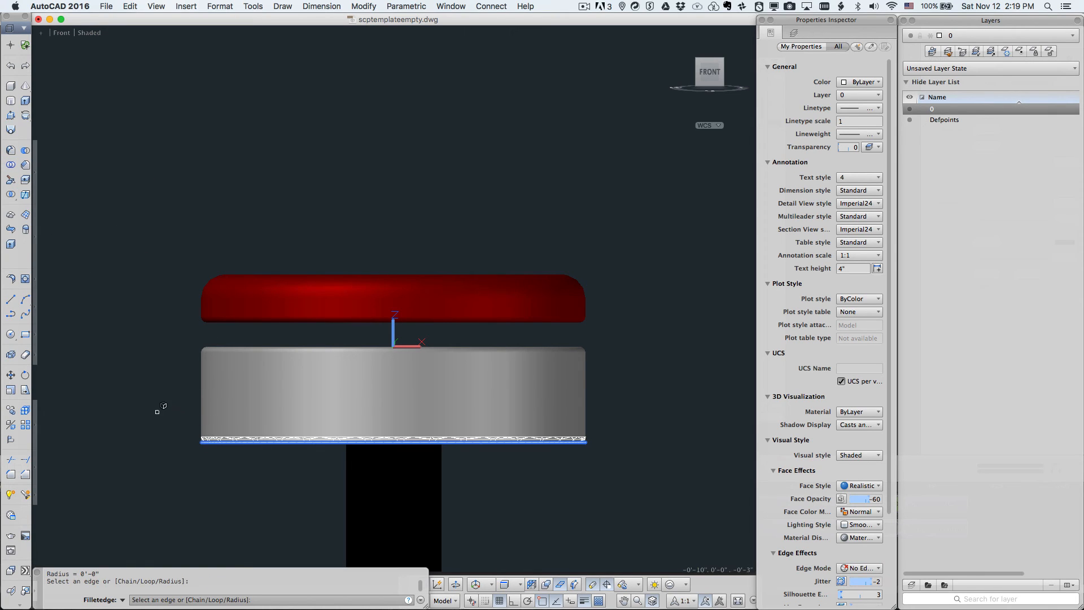
{"action": "type", "text": "r"}
{"action": "key", "text": "Return"}
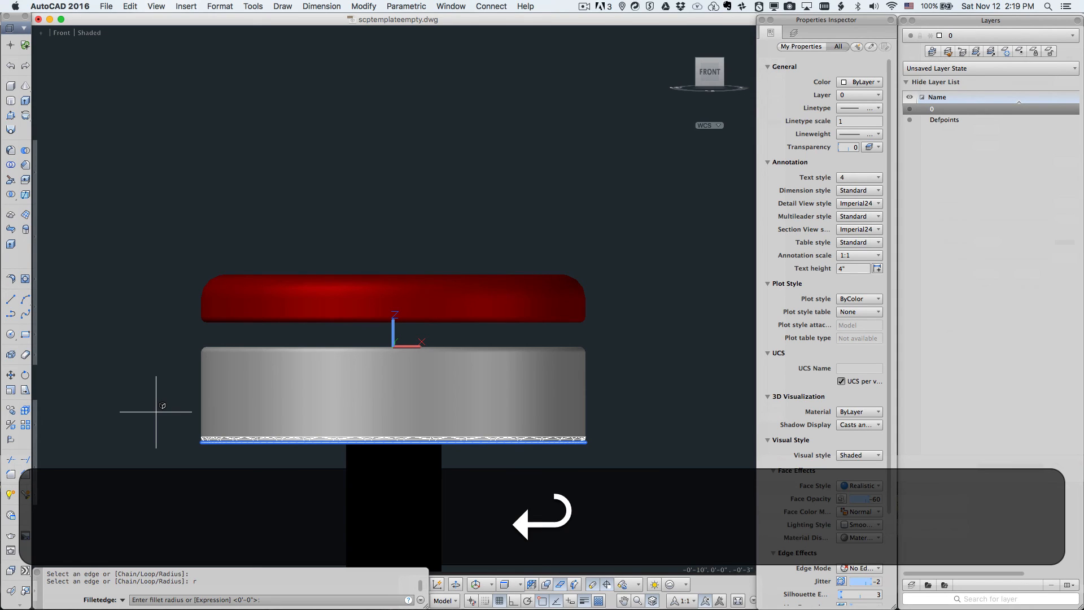
{"action": "type", "text": ".5"}
{"action": "key", "text": "Return"}
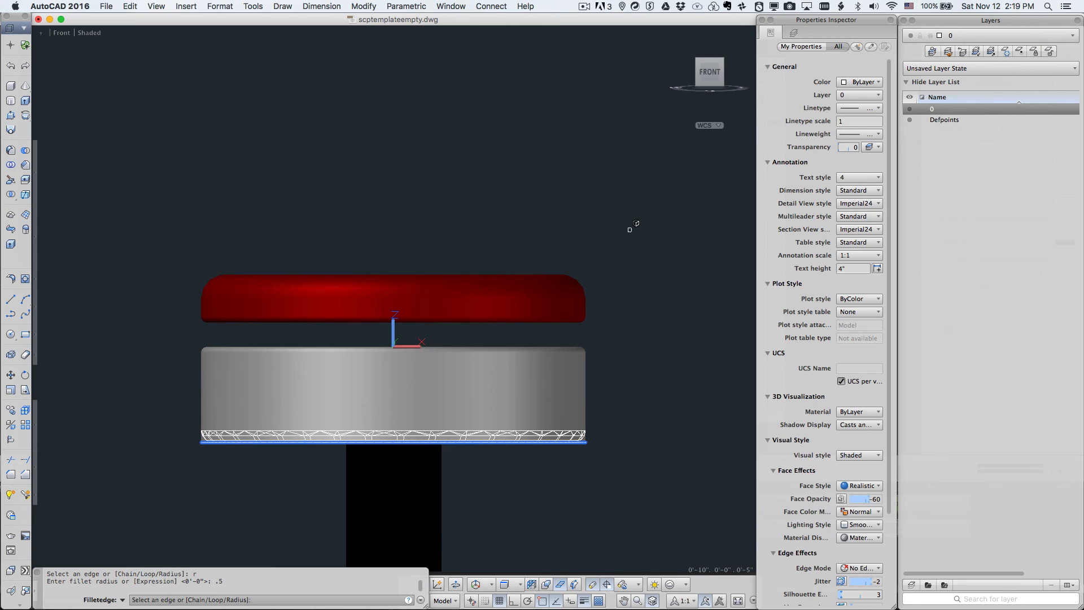
{"action": "key", "text": "Return"}
{"action": "key", "text": "Return"}
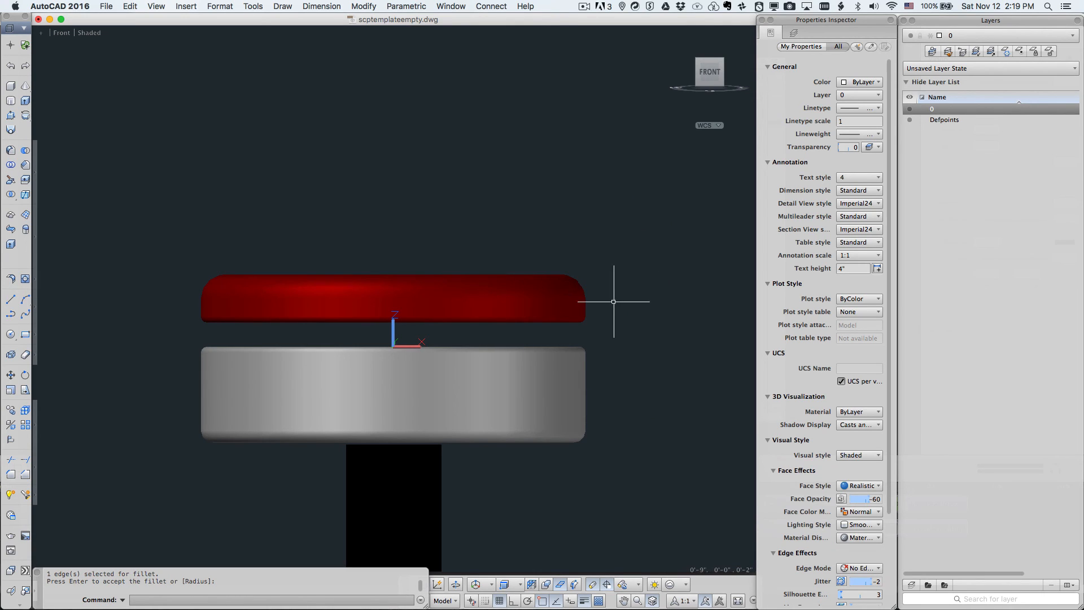
- Move the red seat straight down so it rests on the wide section, and deselect it
{"action": "left_click", "coordinate": [460, 305]}
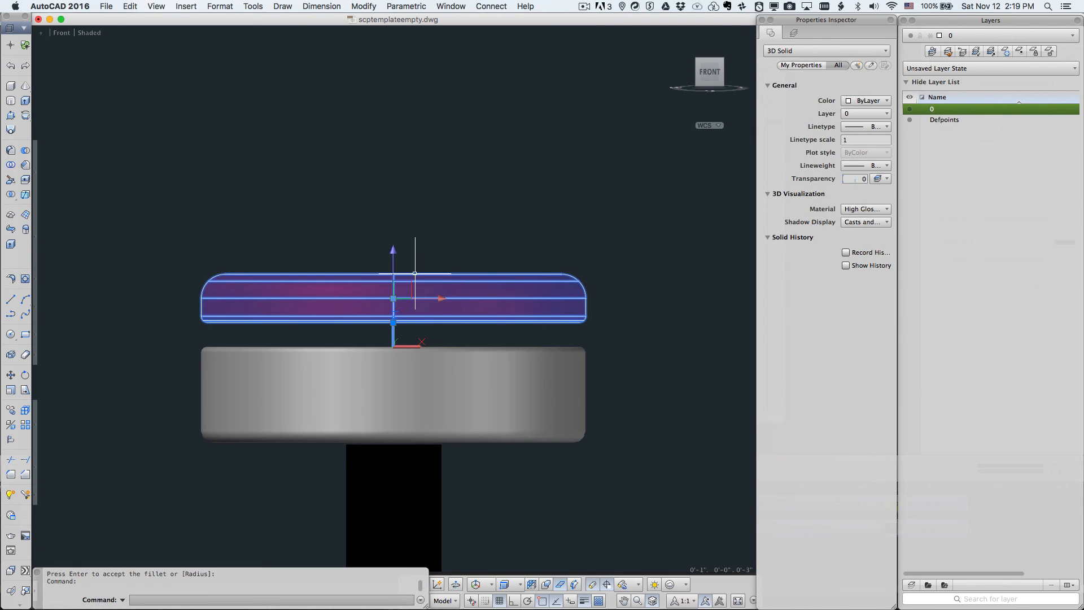
{"action": "left_click", "coordinate": [393, 321]}
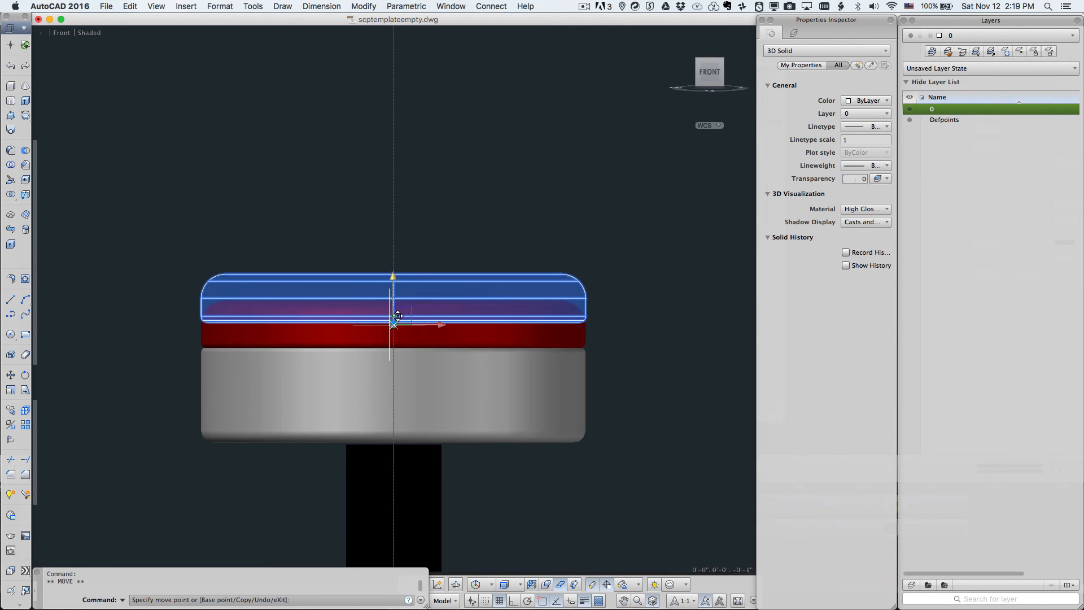
{"action": "left_click", "coordinate": [390, 324]}
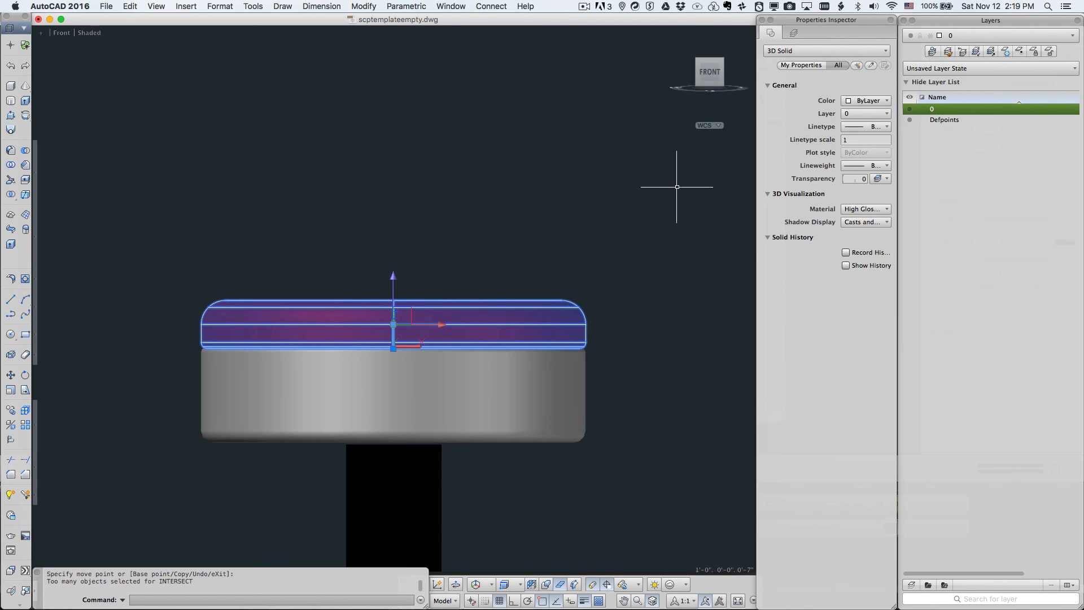
{"action": "key", "text": "Escape"}
{"action": "key", "text": "Escape"}
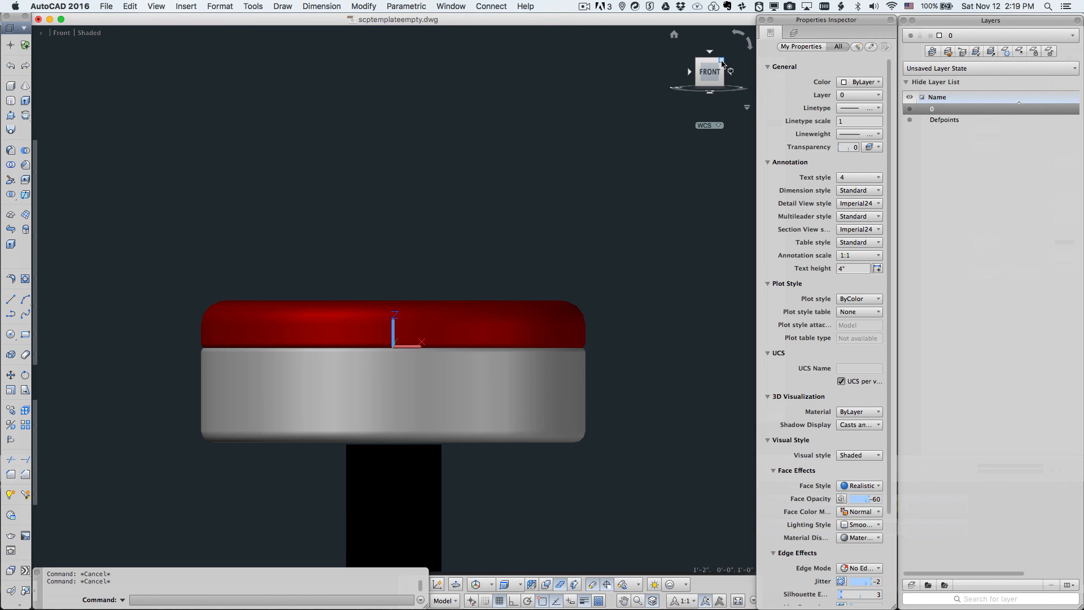
- Show the stool in the SE Isometric view with the Realistic visual style
{"action": "left_click", "coordinate": [721, 60]}
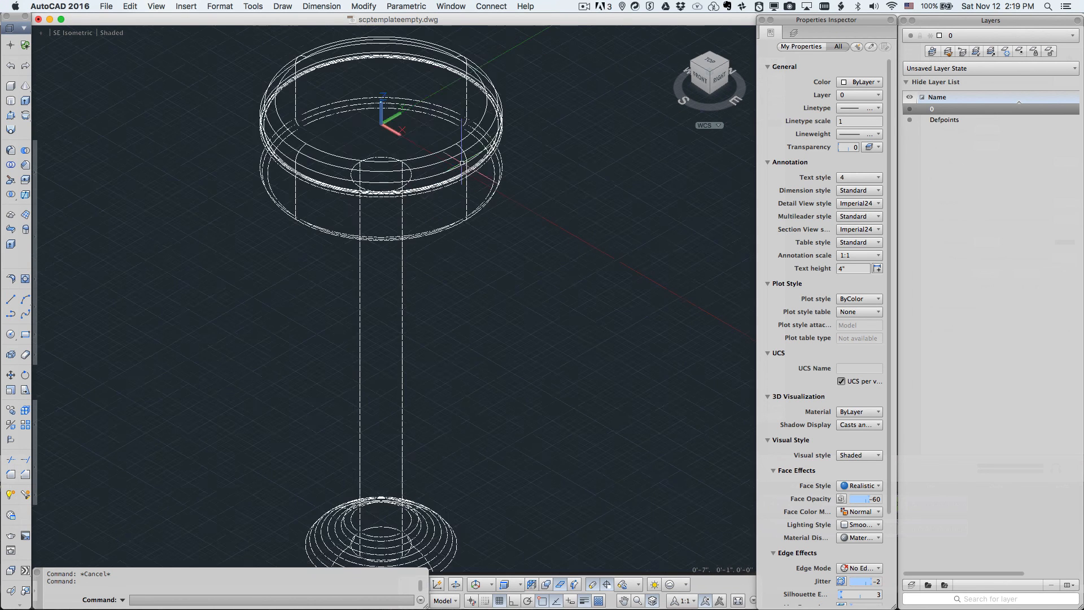
{"action": "left_click", "coordinate": [103, 35]}
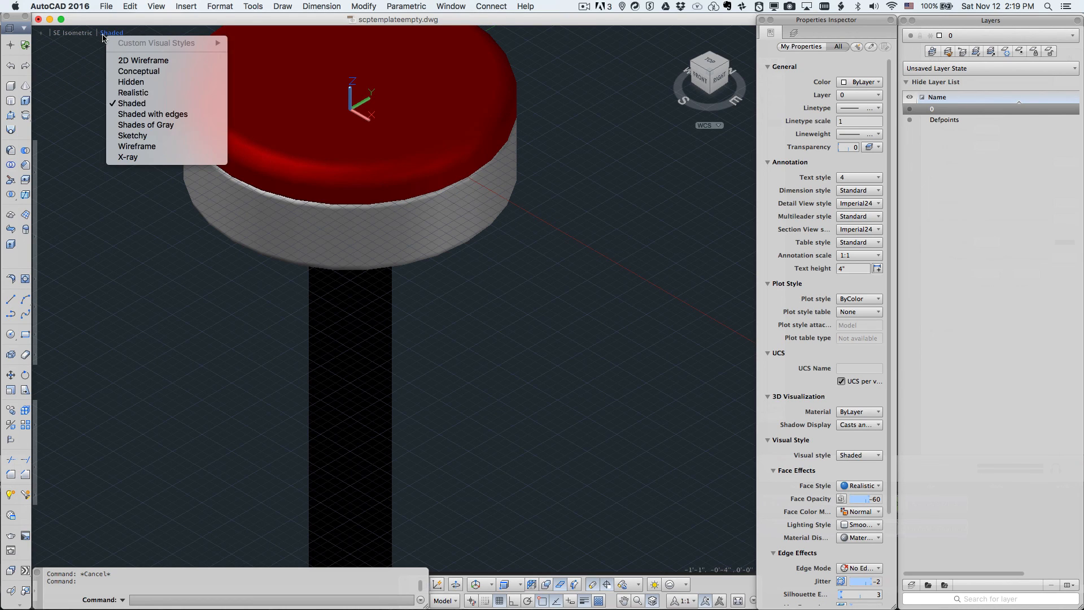
{"action": "left_click", "coordinate": [133, 93]}
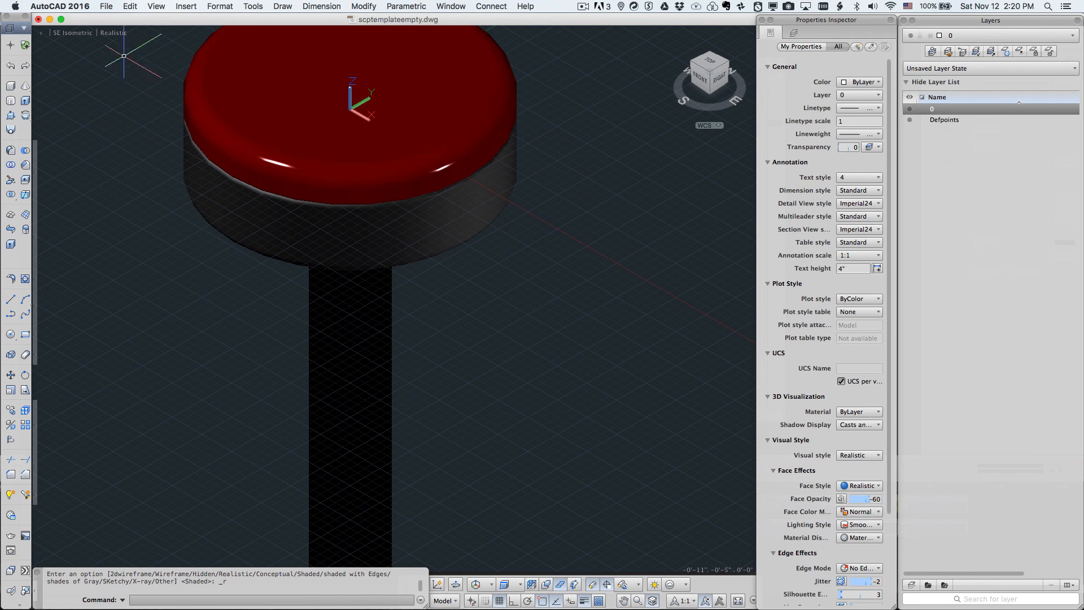
- Set the visual style of the stool to Shaded with edges
{"action": "left_click", "coordinate": [121, 34]}
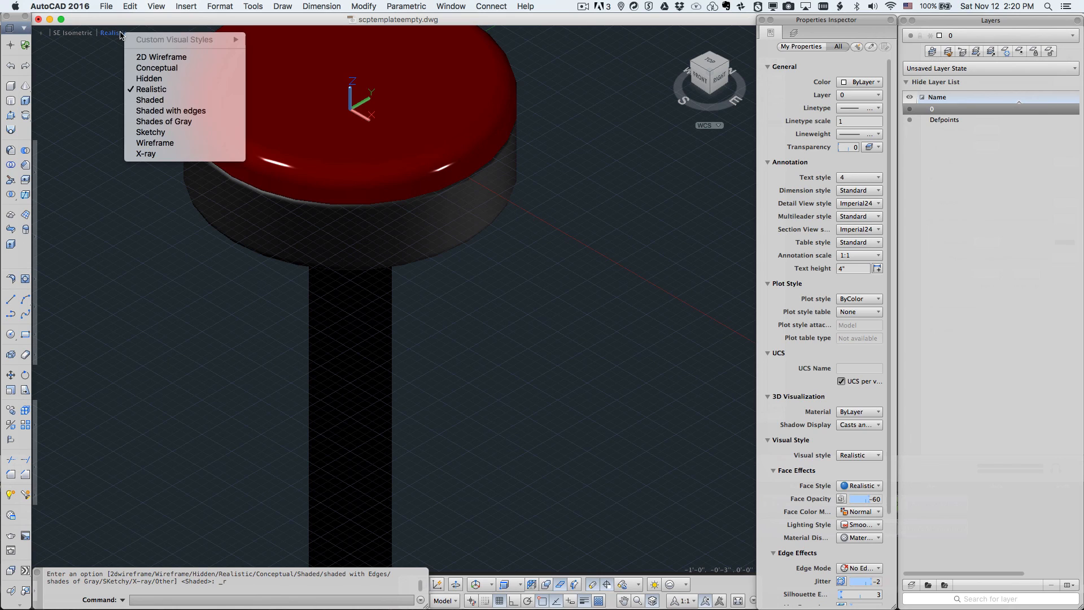
{"action": "left_click", "coordinate": [137, 112]}
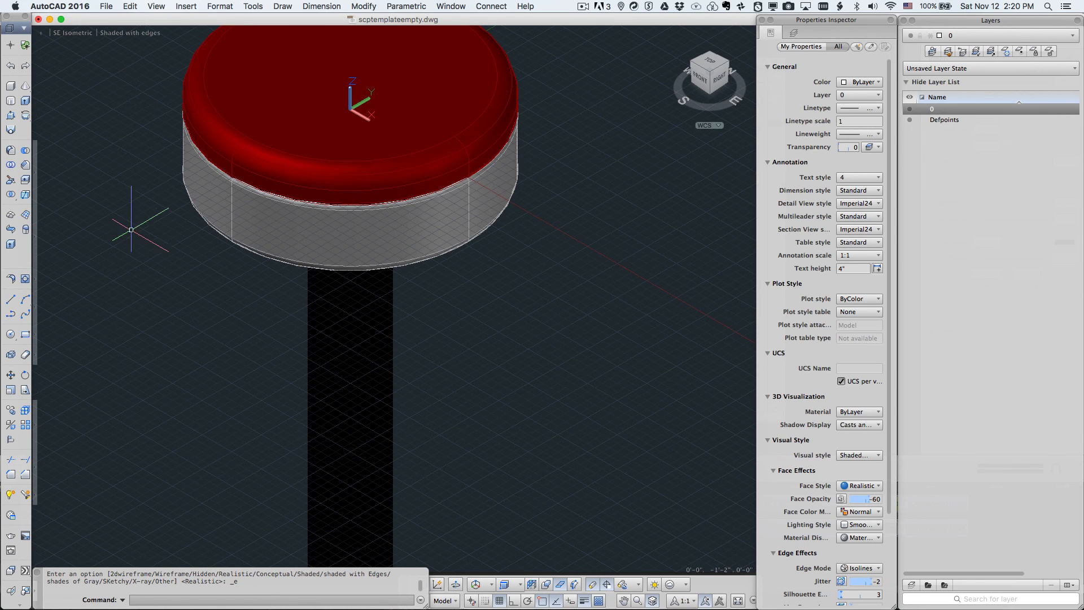
{"action": "key", "text": "Escape"}
{"action": "key", "text": "Escape"}
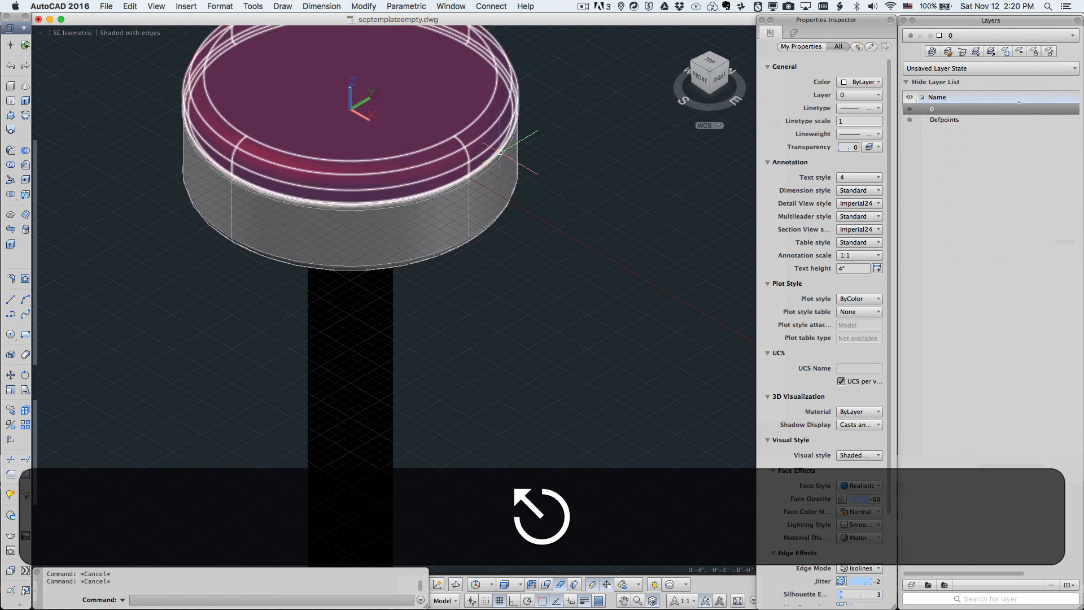